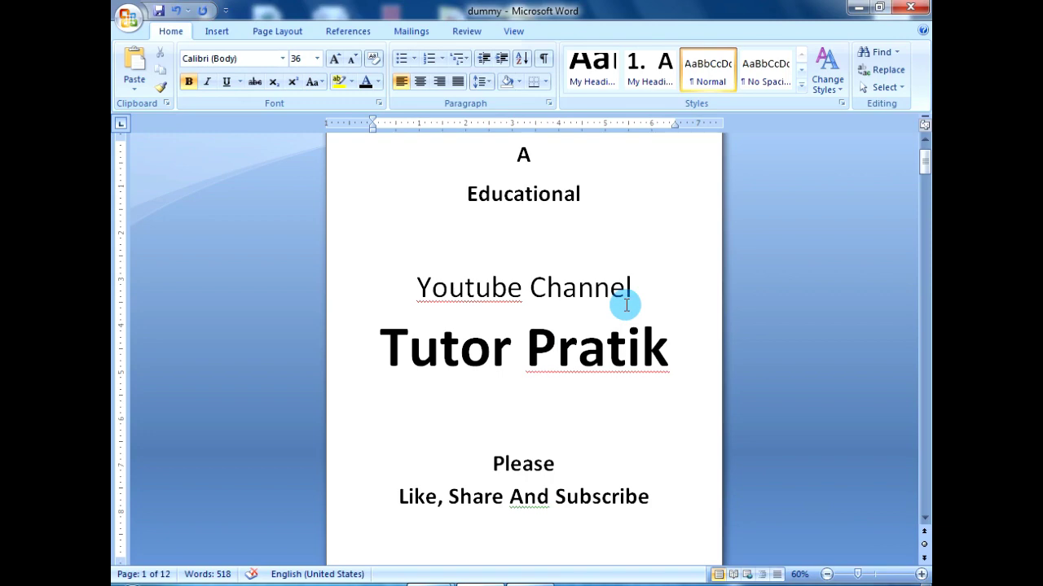
Scroll from the title page past the Table of Content down to the Introduction section
left_click(663, 283)
scroll(643, 310, "down", 3)
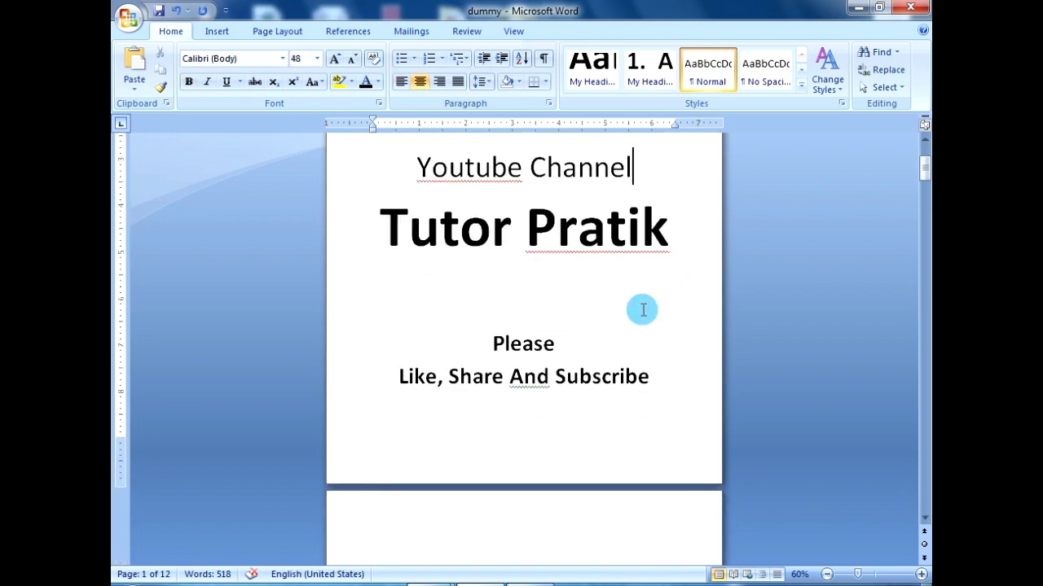
scroll(642, 310, "down", 1)
scroll(643, 310, "down", 2)
scroll(643, 309, "down", 2)
scroll(642, 310, "down", 2)
scroll(641, 312, "down", 2)
scroll(637, 315, "down", 1)
scroll(637, 315, "down", 1)
scroll(637, 315, "down", 2)
scroll(637, 315, "down", 3)
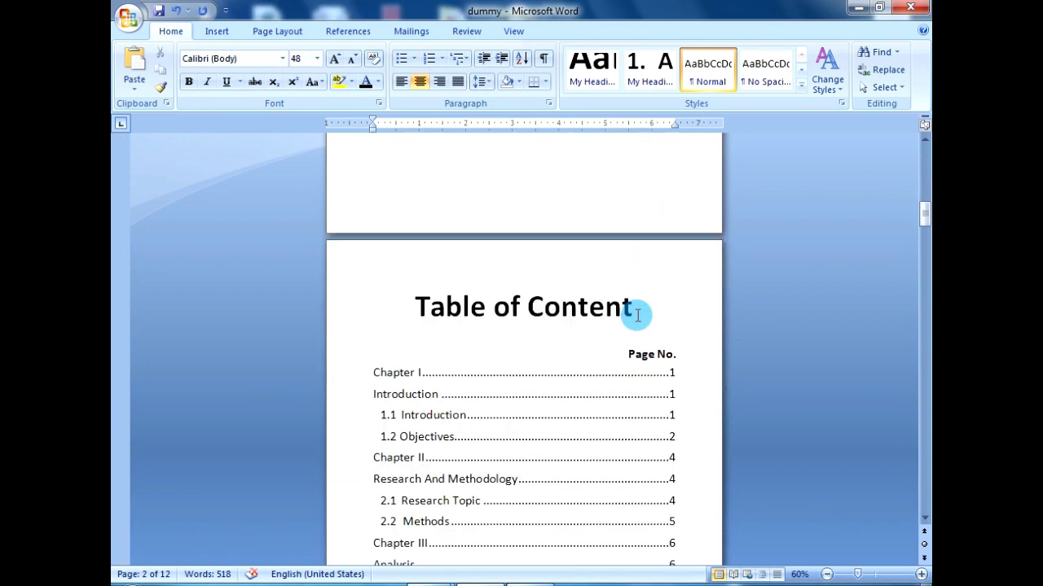
scroll(729, 268, "down", 2)
scroll(812, 303, "down", 1)
scroll(812, 301, "down", 1)
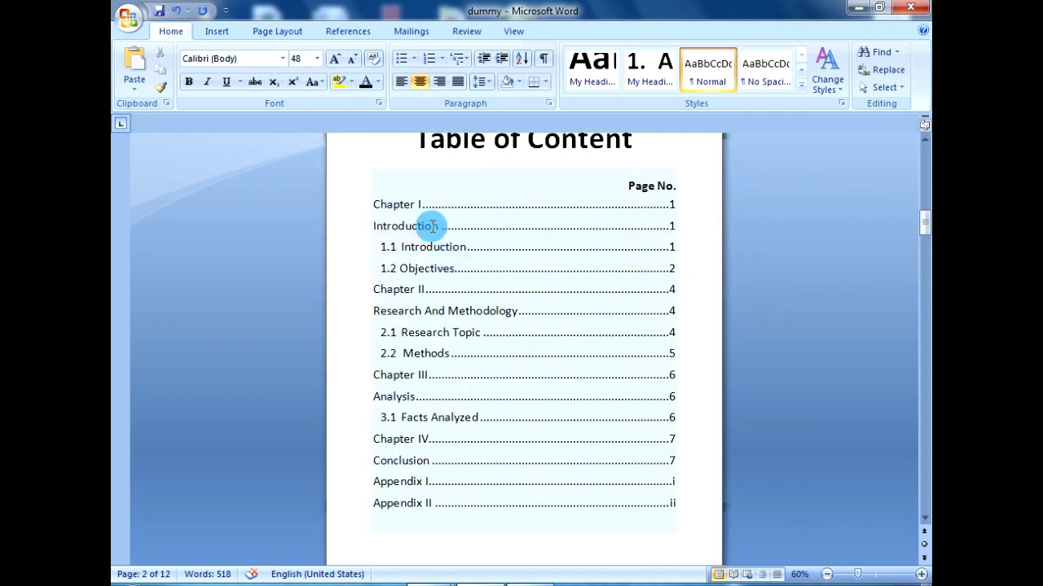
left_click(532, 412)
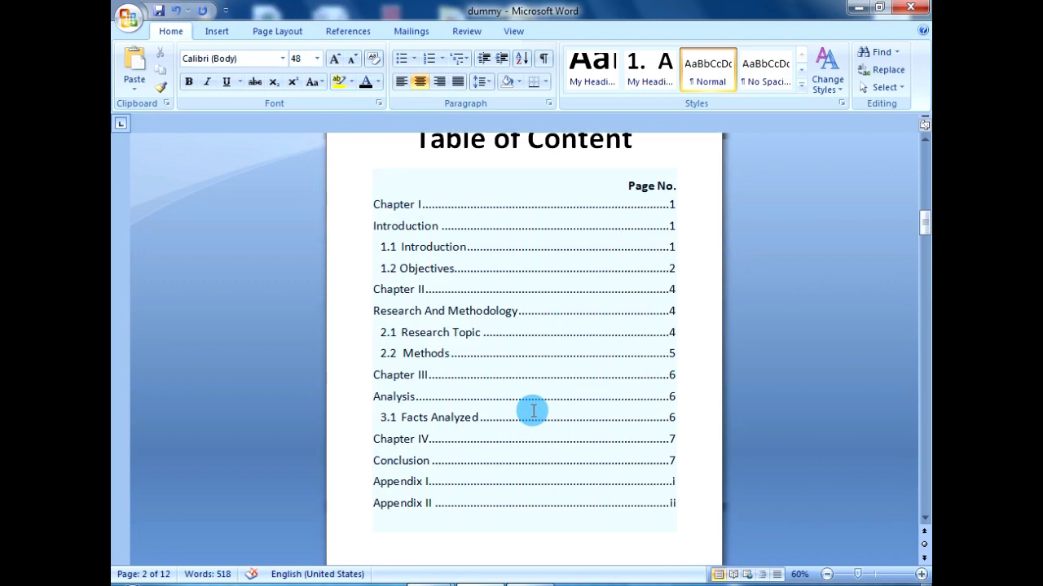
scroll(790, 450, "down", 3)
scroll(747, 481, "down", 4)
scroll(733, 478, "down", 3)
scroll(728, 473, "down", 6)
scroll(701, 461, "down", 3)
scroll(693, 455, "down", 5)
scroll(696, 458, "down", 5)
scroll(686, 458, "down", 5)
scroll(687, 461, "down", 5)
scroll(687, 459, "down", 1)
scroll(678, 459, "down", 4)
scroll(668, 459, "down", 3)
scroll(668, 458, "down", 3)
mouse_move(923, 413)
left_mouse_down()
mouse_move(921, 504)
mouse_move(907, 386)
mouse_move(911, 487)
mouse_move(916, 404)
mouse_move(891, 202)
mouse_move(890, 217)
left_mouse_up()
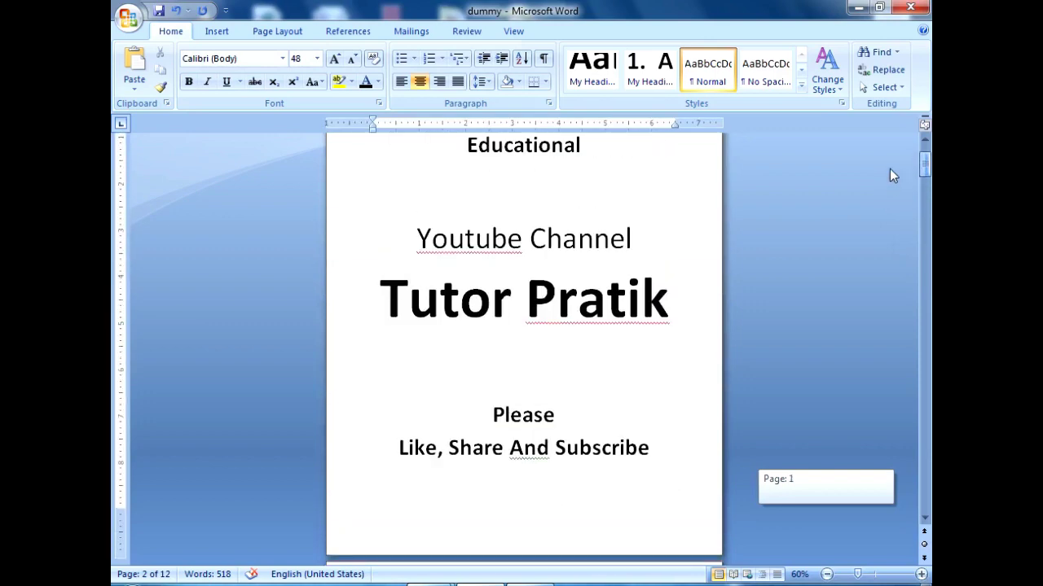
left_click_drag(890, 218, 892, 217)
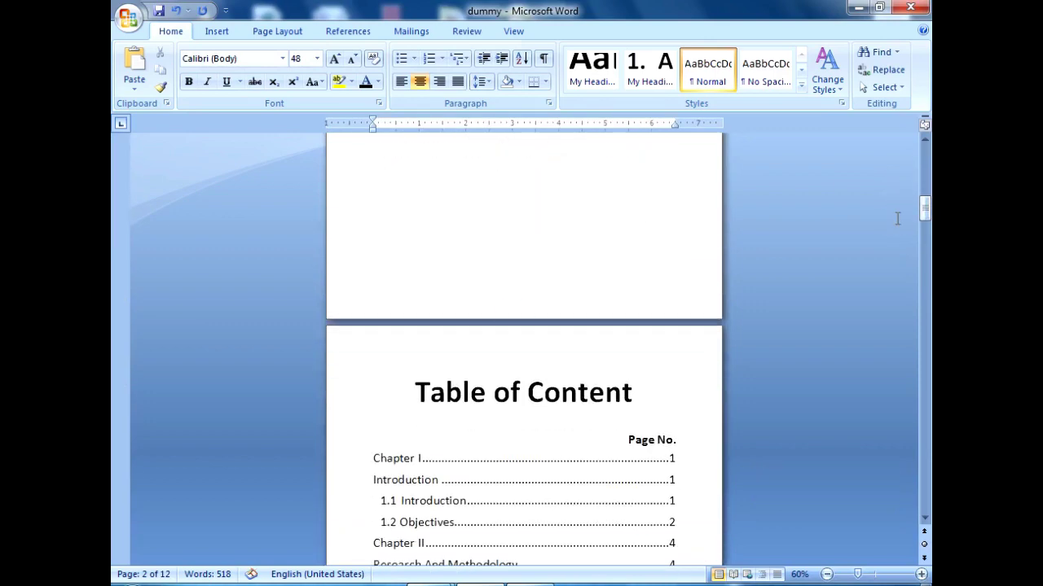
scroll(638, 326, "down", 3)
scroll(708, 350, "down", 3)
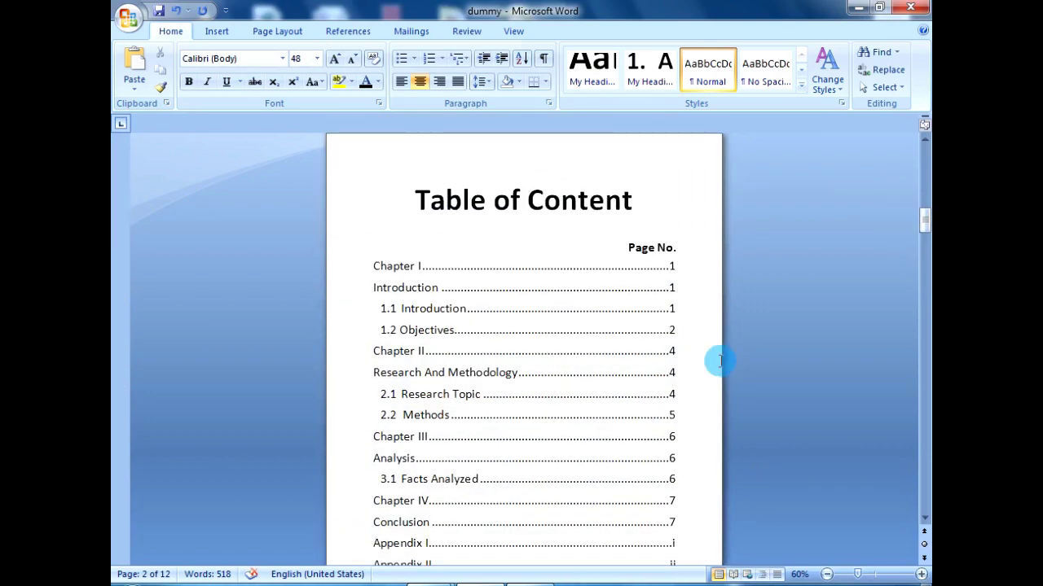
scroll(600, 361, "down", 2)
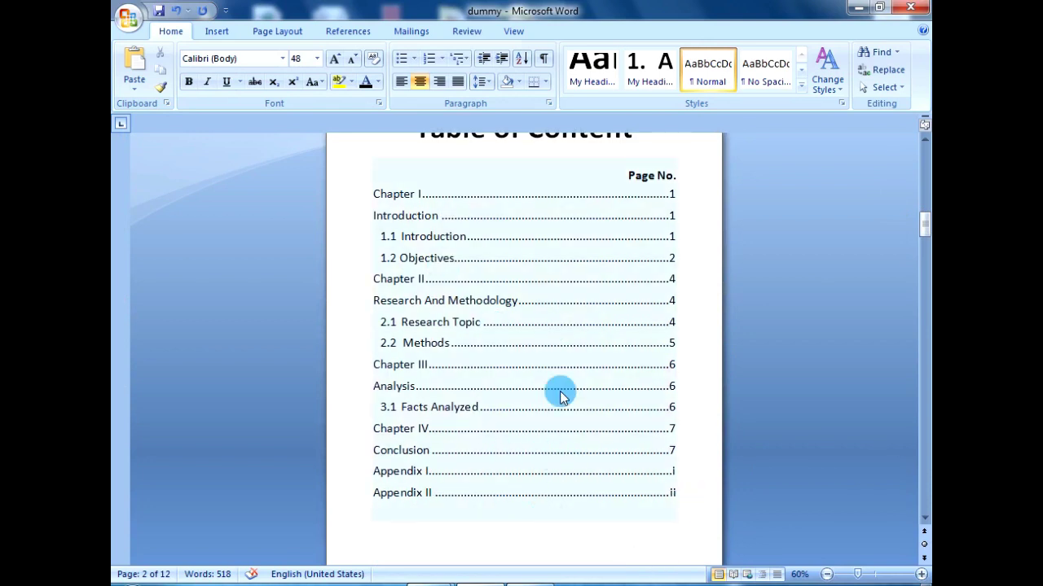
scroll(572, 505, "down", 2)
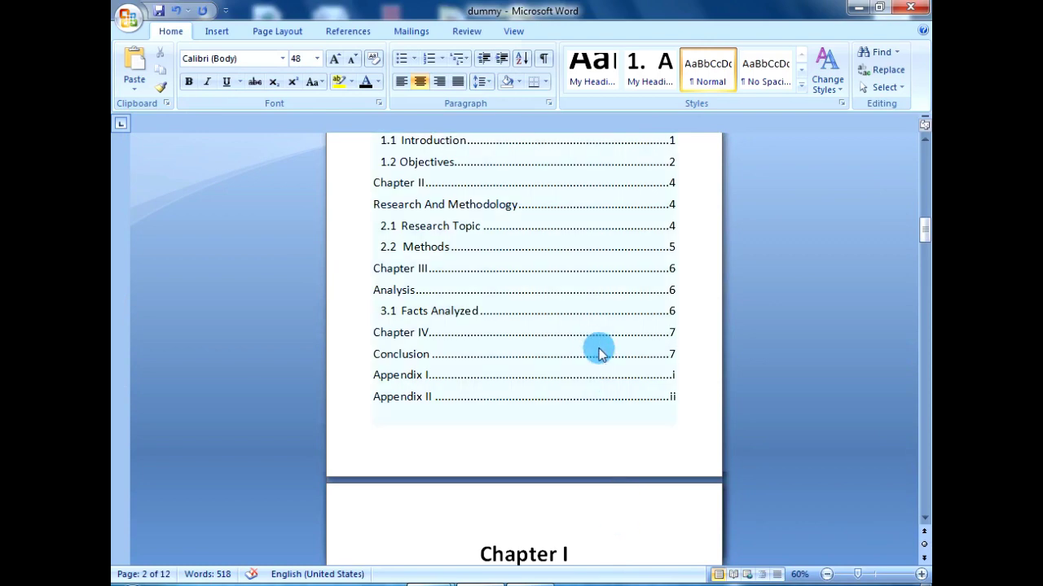
scroll(652, 477, "down", 3)
scroll(619, 476, "down", 3)
scroll(611, 485, "down", 5)
scroll(613, 487, "down", 3)
scroll(610, 482, "down", 3)
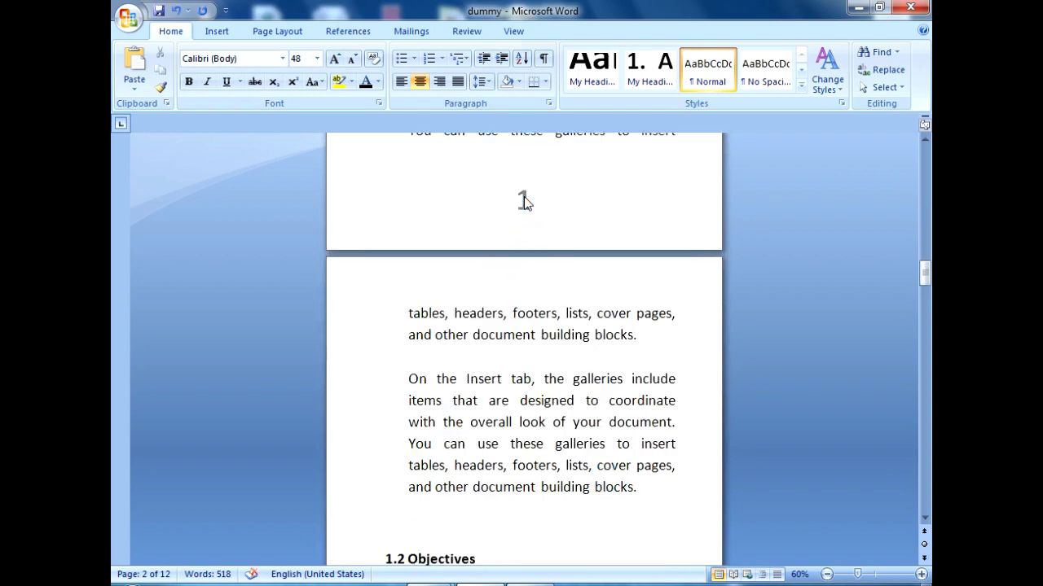
Insert a page break on the empty line above '1.2 Objectives' with Ctrl+Enter
left_click(517, 389)
scroll(514, 423, "down", 3)
left_click(458, 412)
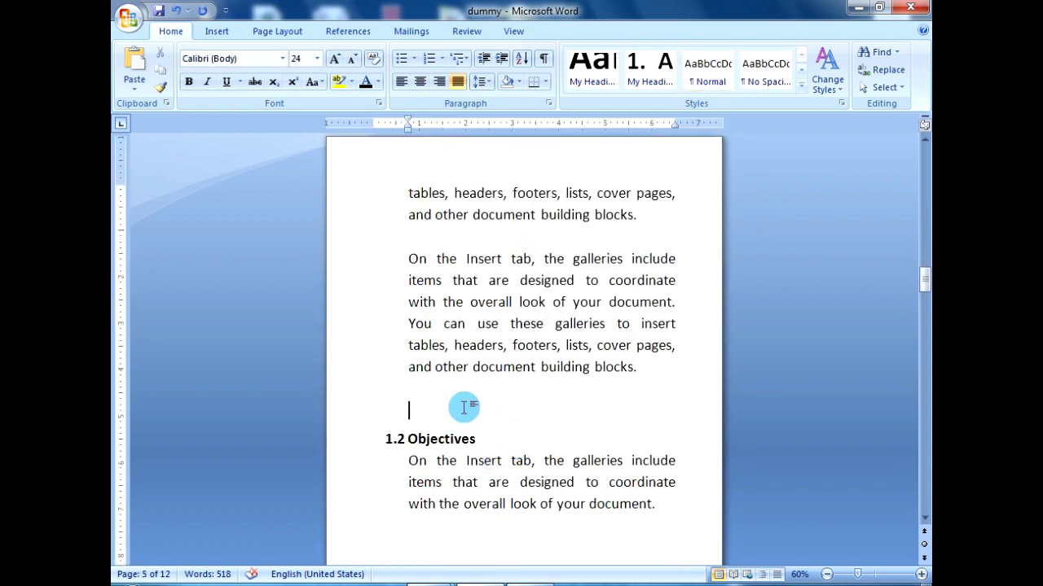
key("ctrl+Return")
scroll(472, 405, "down", 3)
scroll(477, 400, "down", 3)
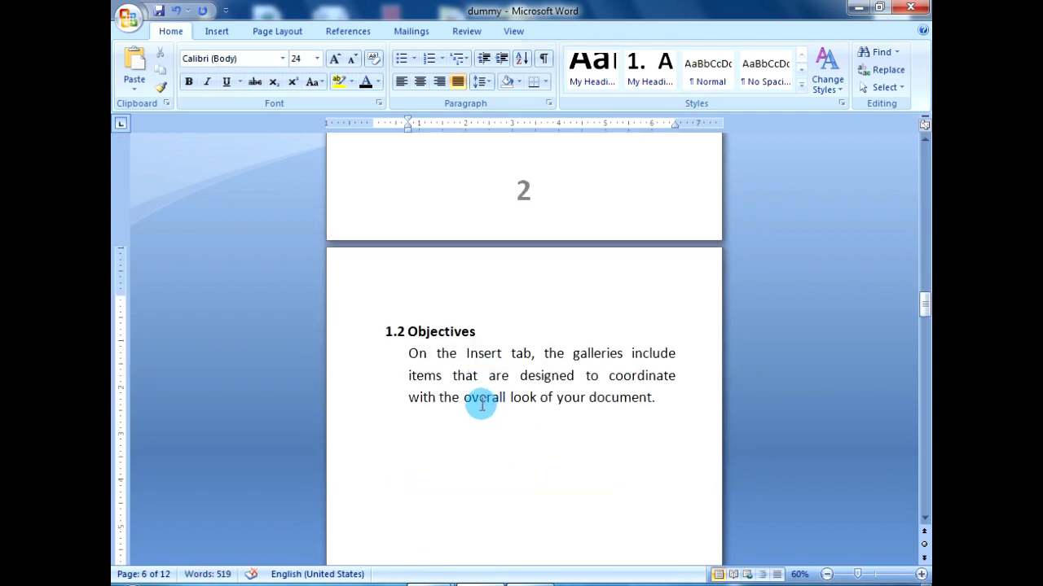
scroll(505, 400, "down", 2)
left_click(548, 399)
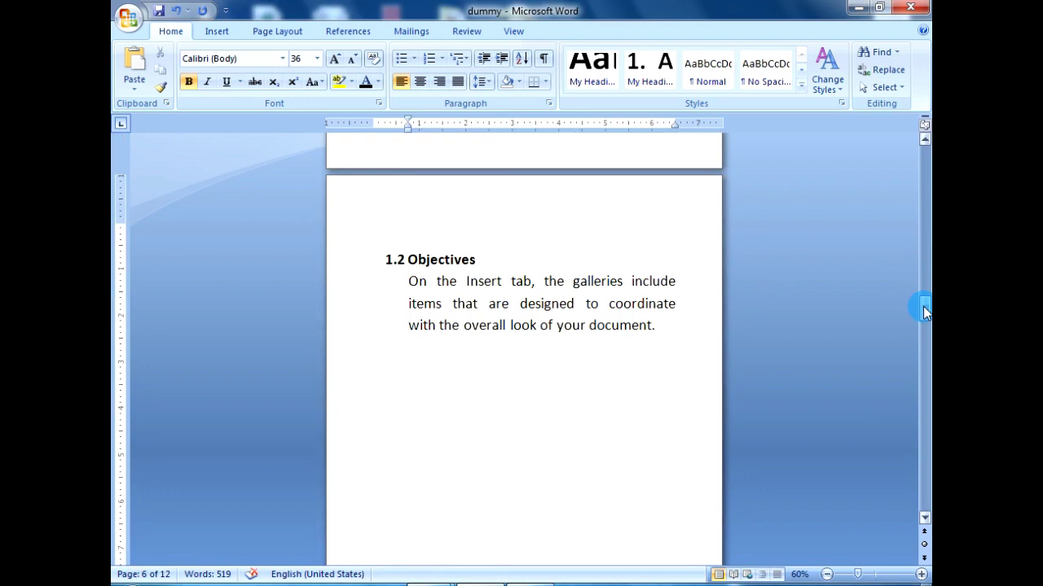
left_click_drag(925, 310, 923, 155)
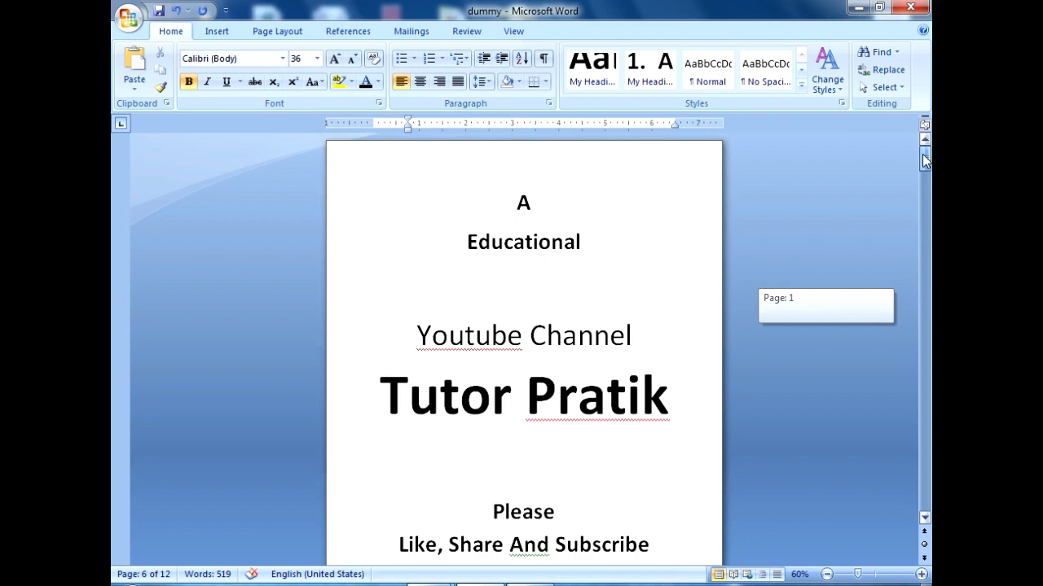
left_click_drag(923, 154, 923, 161)
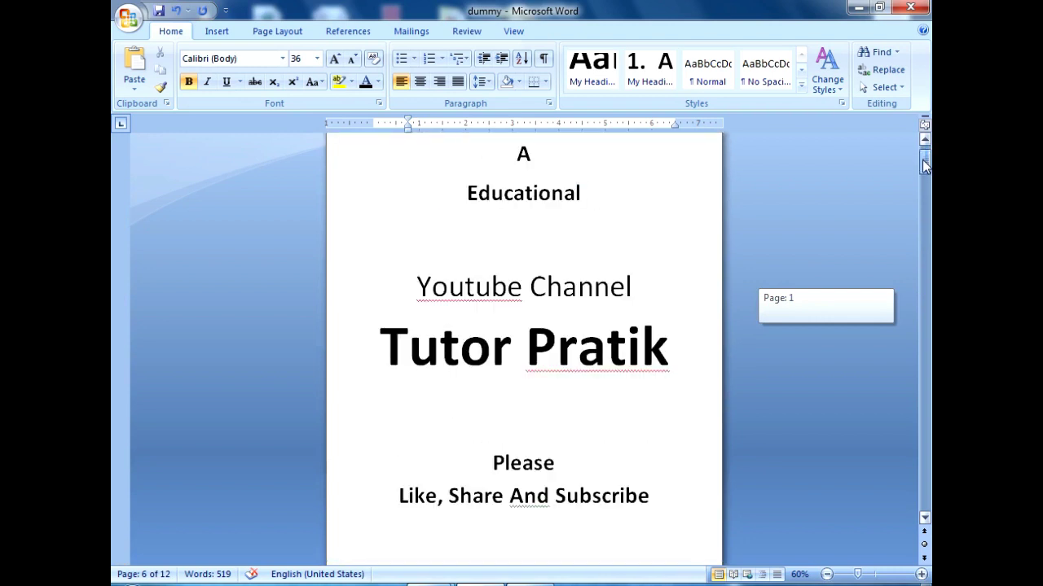
left_click_drag(925, 165, 924, 161)
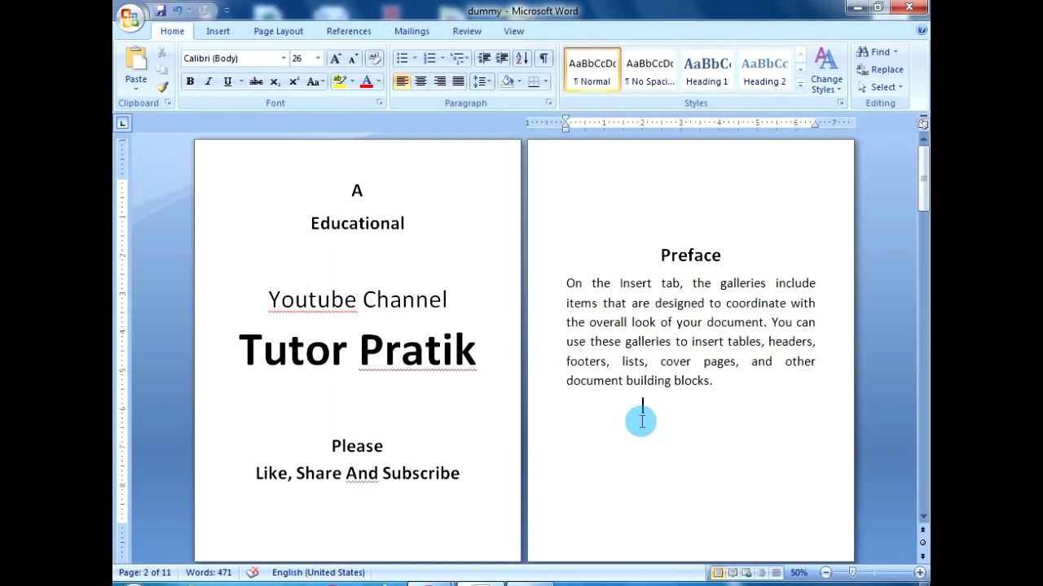
scroll(611, 419, "down", 1)
Scroll through the 11-page report and back up to the title page and Preface
left_click(392, 355)
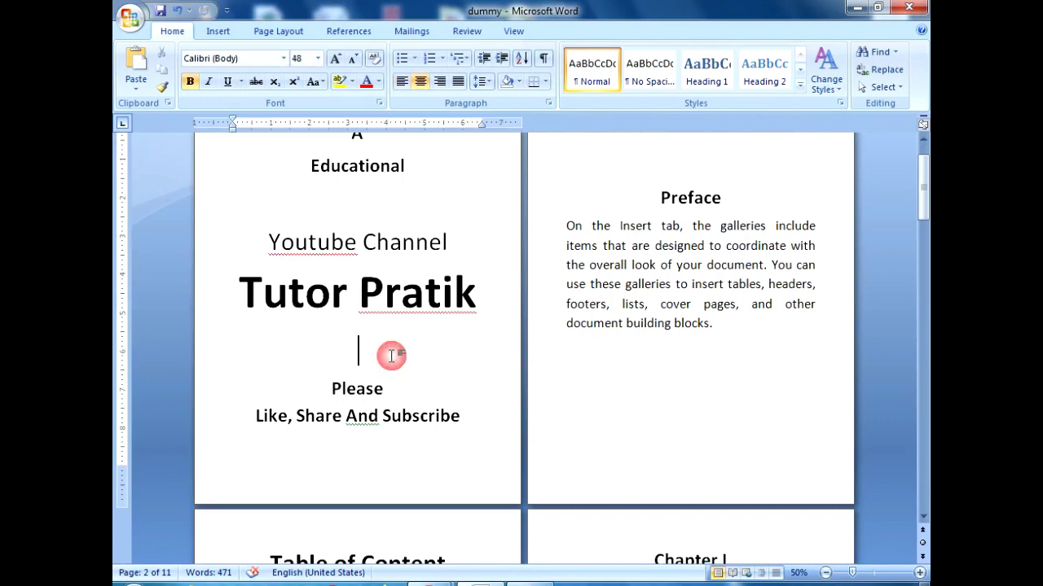
scroll(394, 359, "up", 1)
scroll(393, 360, "down", 1)
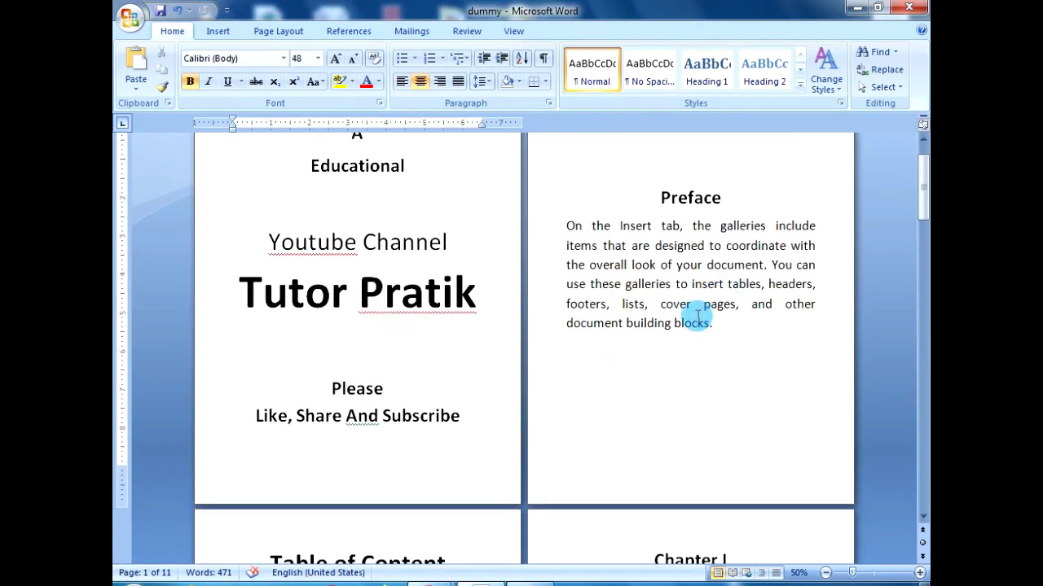
scroll(692, 320, "down", 1)
scroll(693, 319, "down", 4)
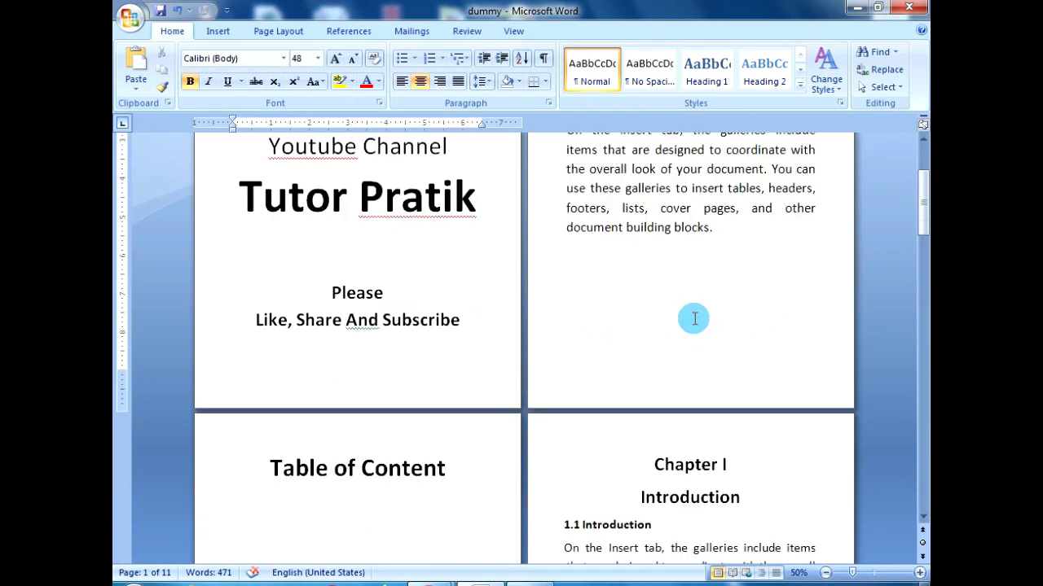
scroll(676, 317, "down", 4)
scroll(619, 325, "down", 4)
scroll(546, 338, "down", 3)
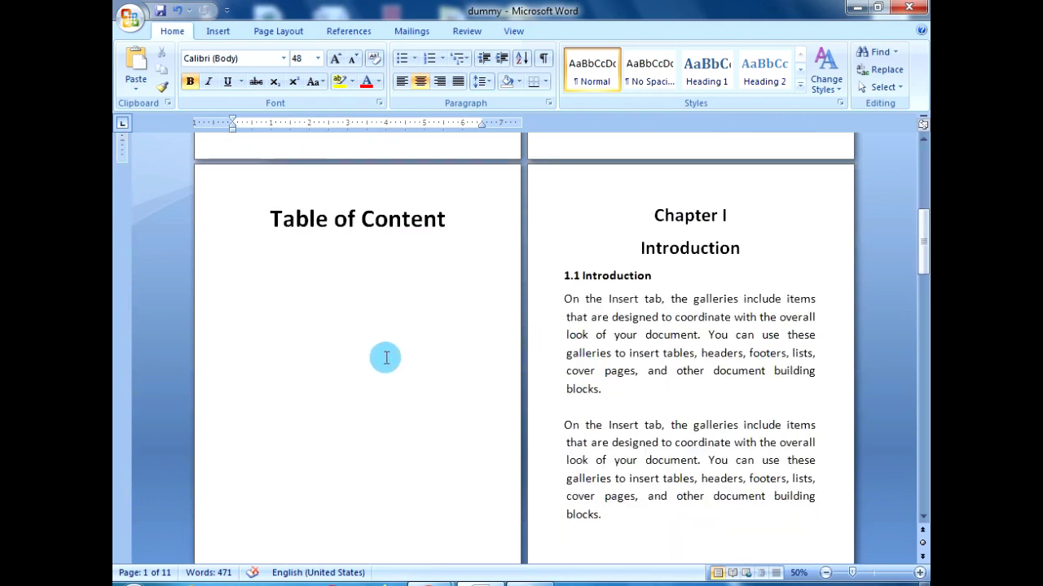
scroll(377, 356, "down", 2)
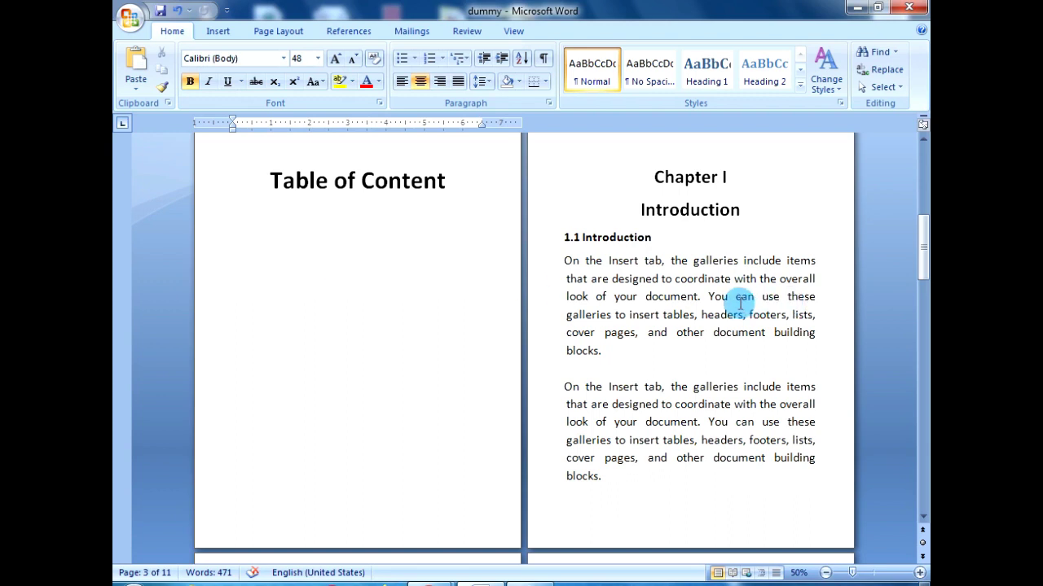
scroll(624, 276, "down", 2)
scroll(624, 273, "down", 1)
scroll(624, 277, "down", 3)
scroll(624, 281, "down", 3)
scroll(624, 281, "down", 3)
scroll(408, 314, "down", 4)
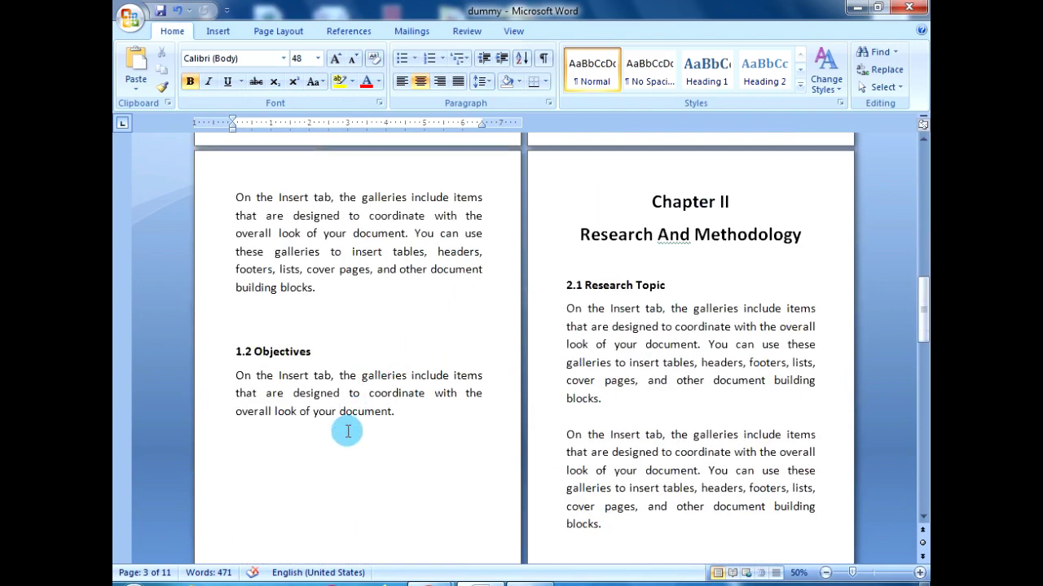
scroll(345, 430, "down", 2)
scroll(651, 298, "down", 3)
scroll(652, 299, "down", 3)
scroll(640, 300, "down", 3)
scroll(603, 308, "down", 3)
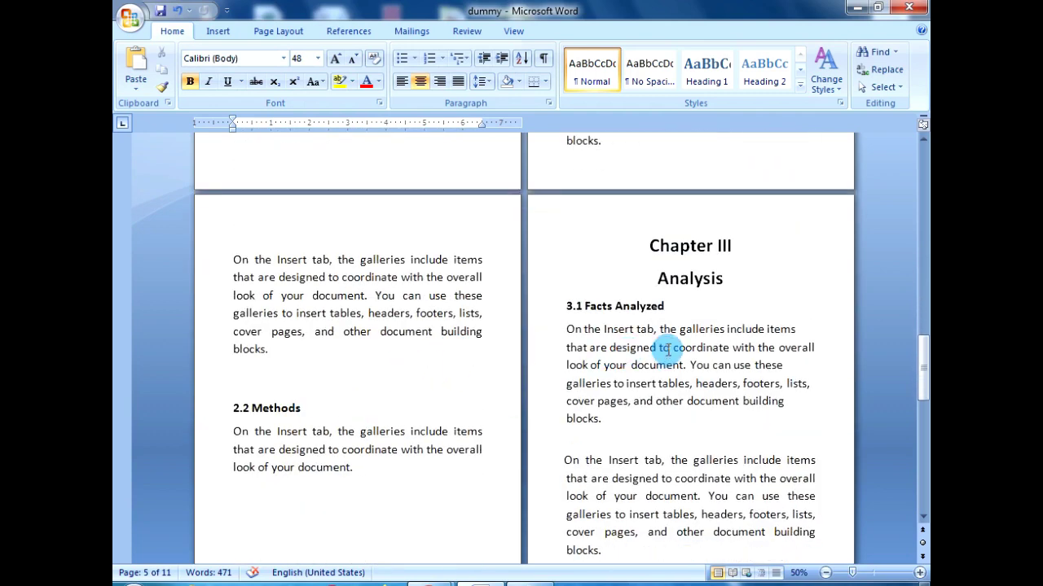
scroll(658, 333, "down", 2)
scroll(628, 339, "down", 3)
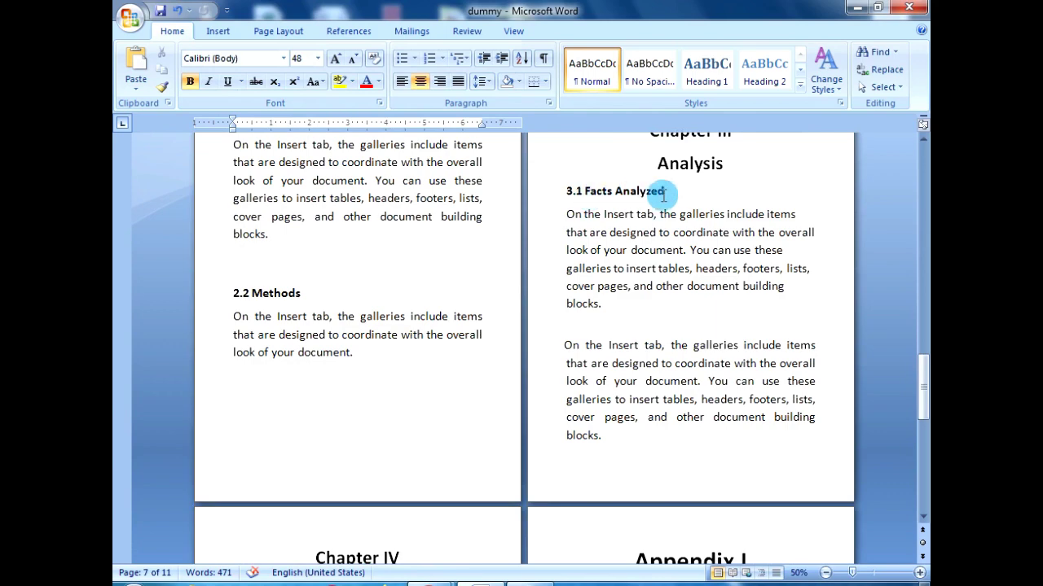
scroll(640, 223, "down", 3)
scroll(601, 271, "down", 3)
scroll(601, 271, "down", 2)
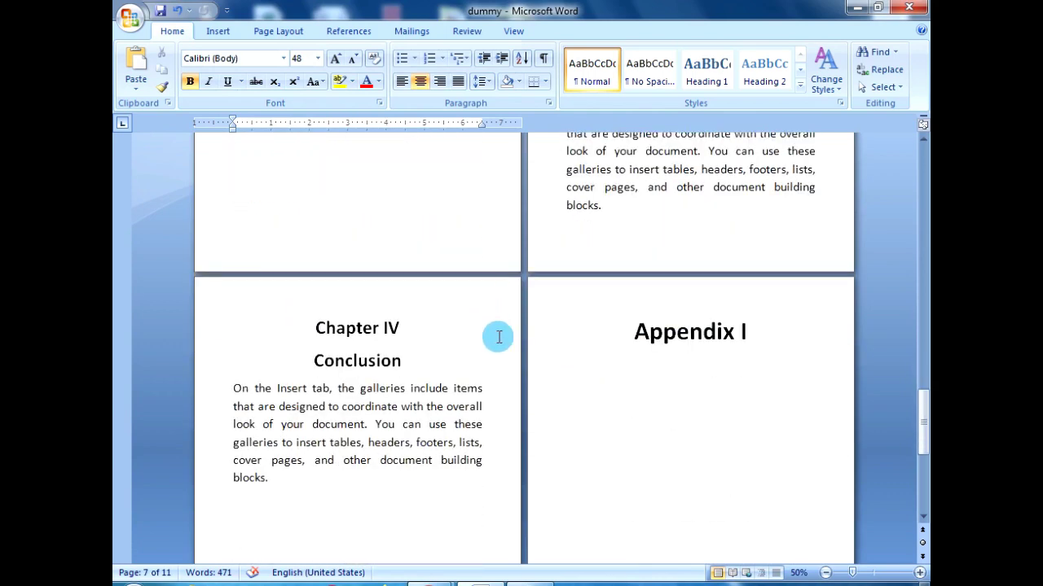
scroll(315, 423, "down", 2)
scroll(570, 367, "down", 2)
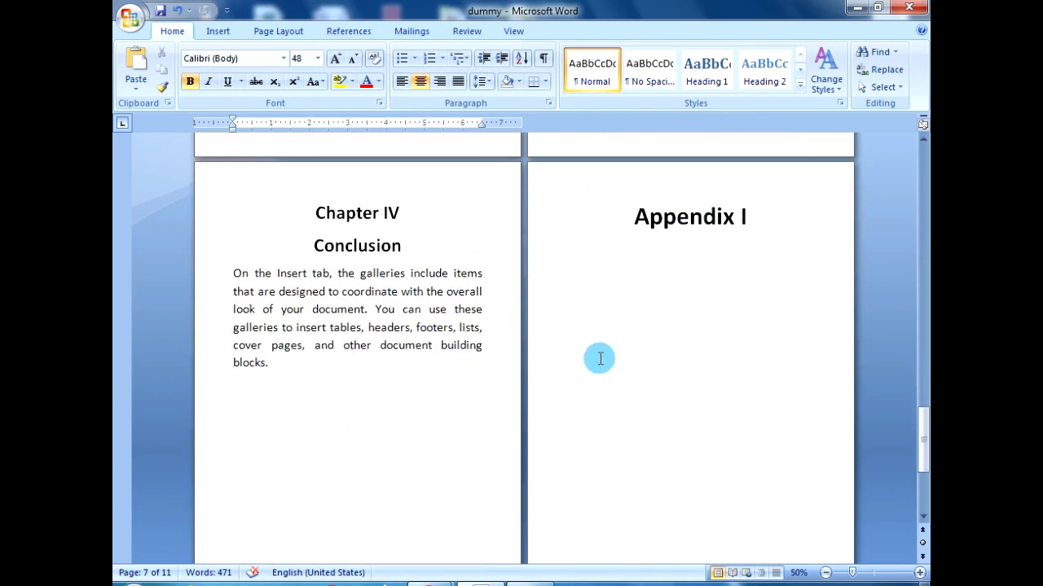
scroll(616, 342, "down", 3)
scroll(589, 351, "down", 3)
scroll(575, 357, "down", 2)
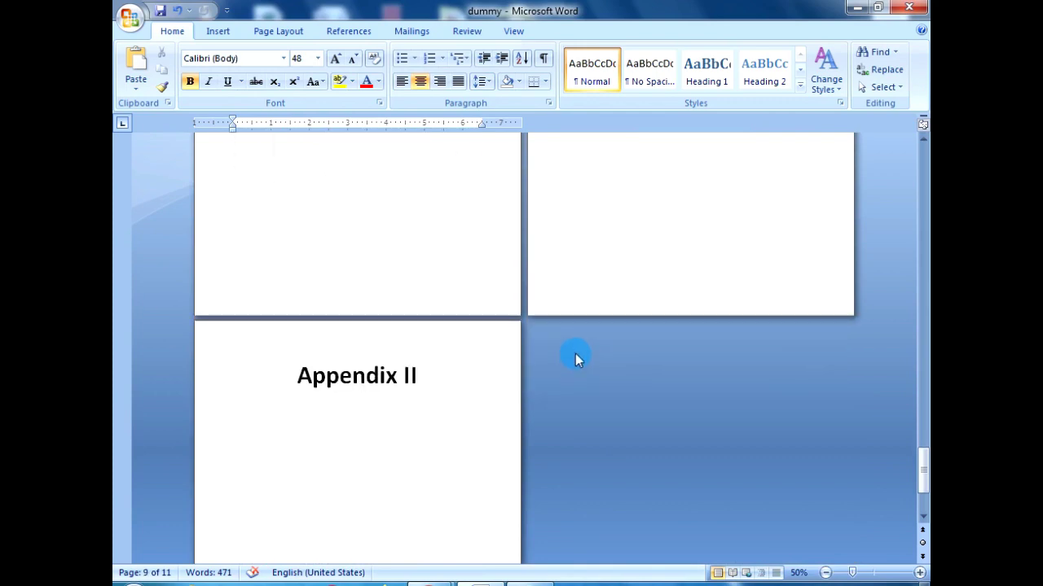
scroll(575, 356, "down", 3)
scroll(575, 353, "up", 5)
scroll(575, 352, "up", 4)
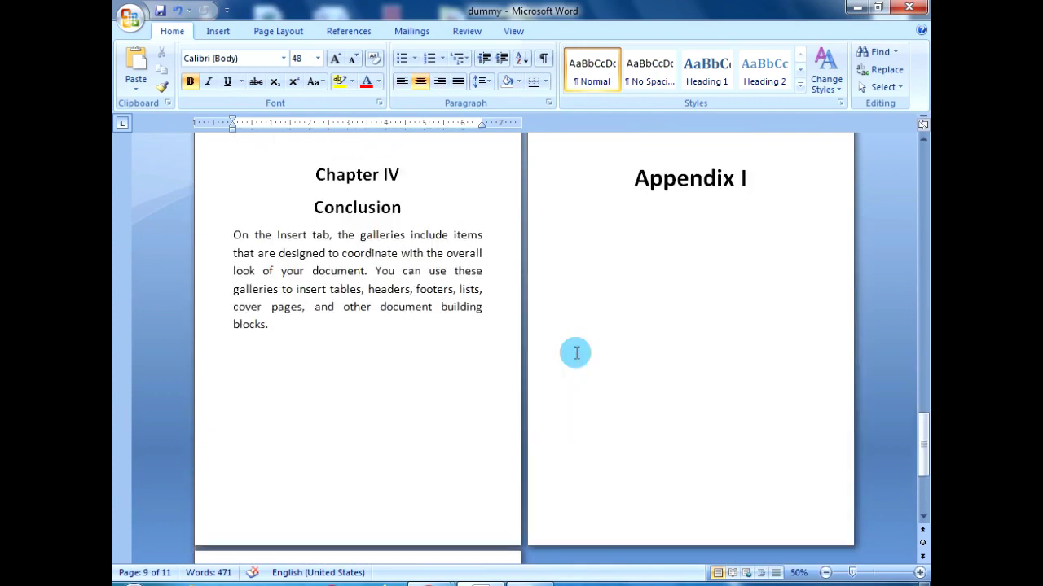
scroll(576, 353, "up", 4)
scroll(576, 353, "up", 2)
scroll(576, 352, "up", 1)
scroll(576, 353, "up", 1)
scroll(576, 353, "up", 3)
scroll(575, 353, "up", 3)
scroll(575, 355, "up", 3)
scroll(573, 356, "up", 3)
scroll(573, 357, "up", 4)
scroll(565, 356, "up", 4)
scroll(566, 356, "up", 3)
scroll(556, 361, "up", 4)
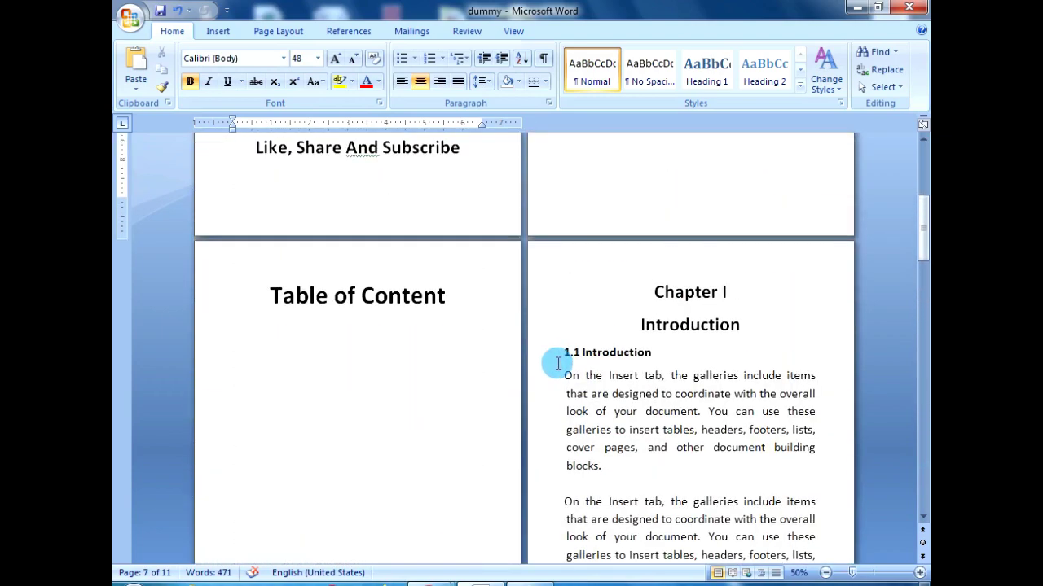
scroll(556, 361, "up", 4)
scroll(554, 361, "up", 4)
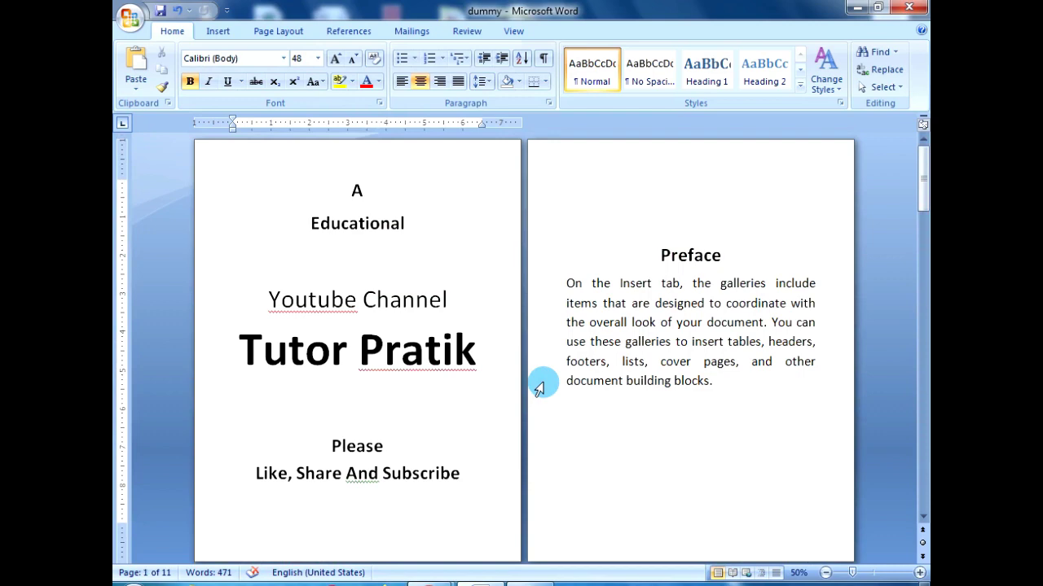
scroll(390, 371, "down", 3)
scroll(391, 376, "down", 3)
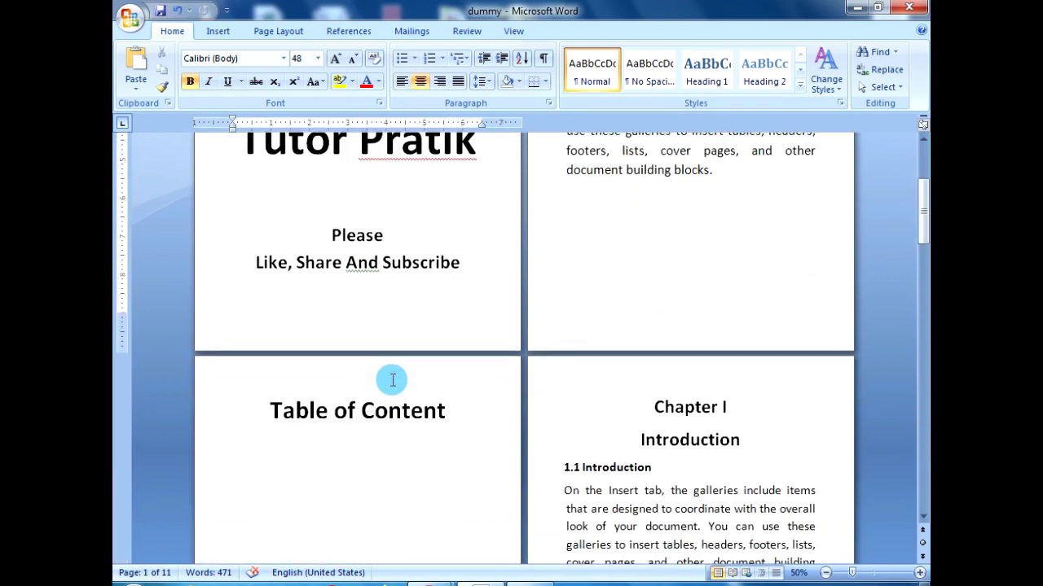
scroll(376, 391, "down", 3)
scroll(707, 431, "down", 3)
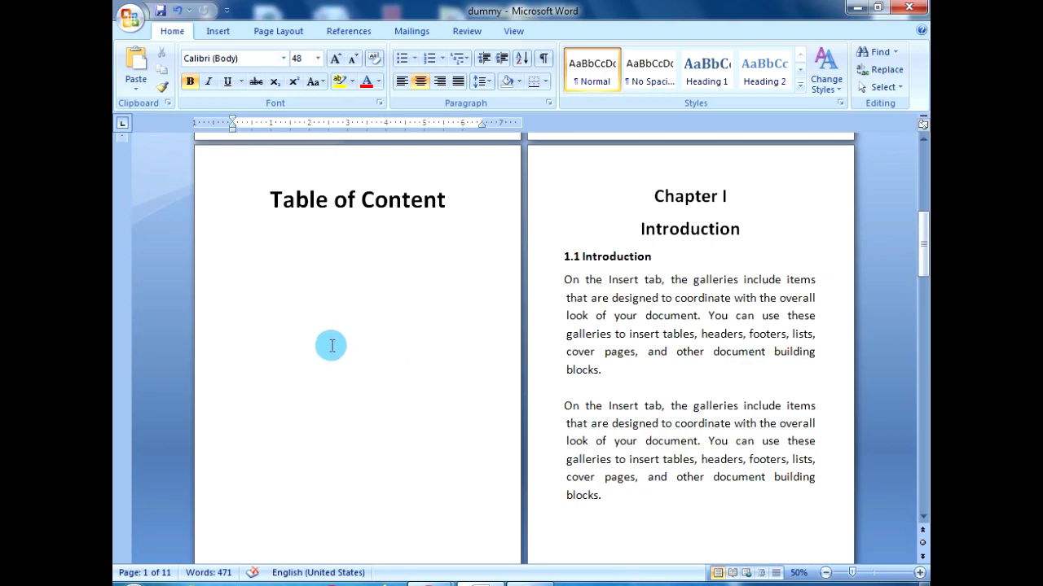
scroll(331, 346, "up", 3)
scroll(331, 345, "up", 3)
scroll(331, 346, "up", 4)
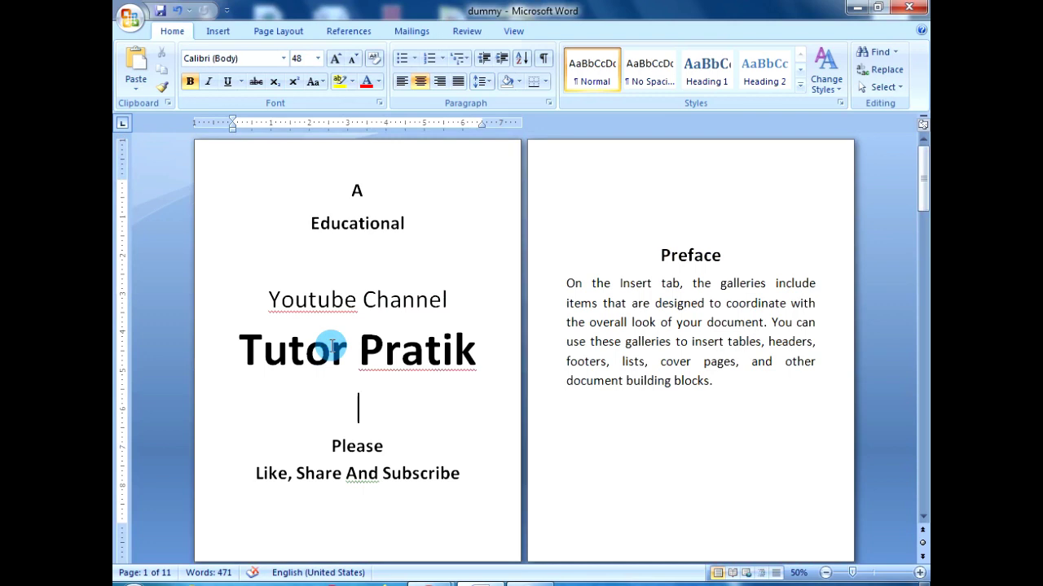
Add Plain Number 2 page numbers, centred at the bottom of every page
left_click(222, 34)
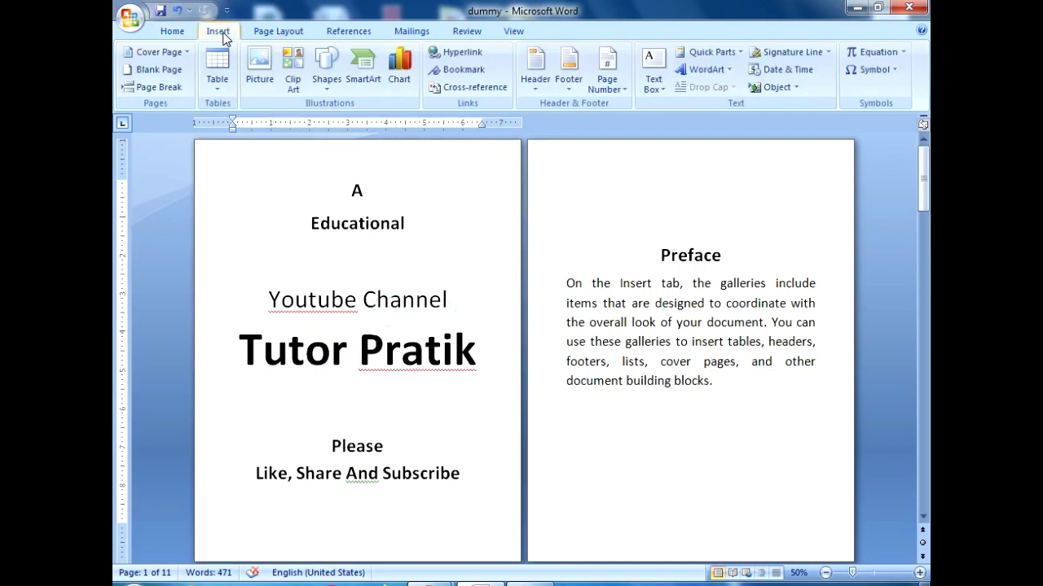
left_click(615, 93)
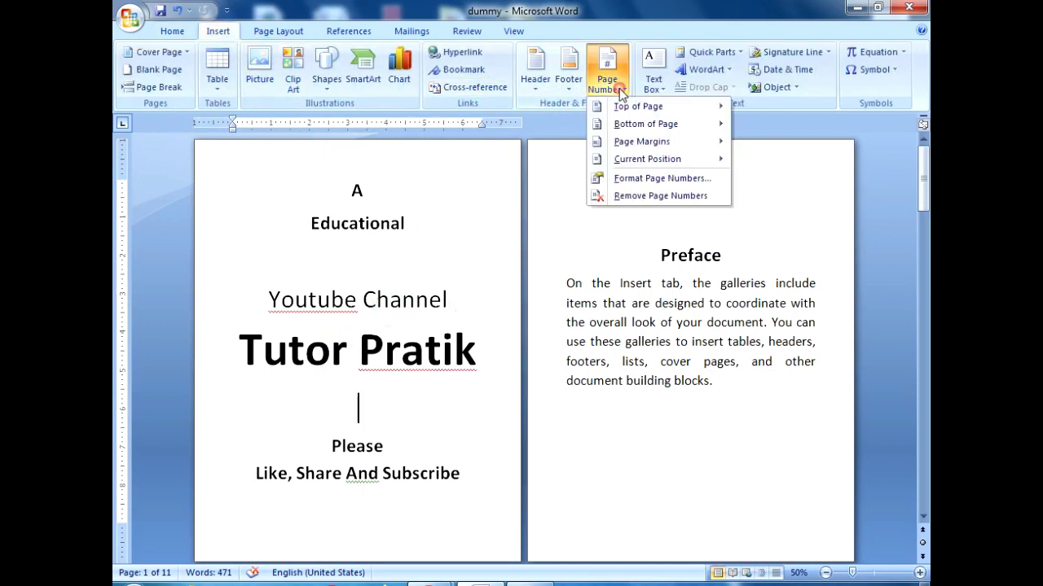
left_click(676, 124)
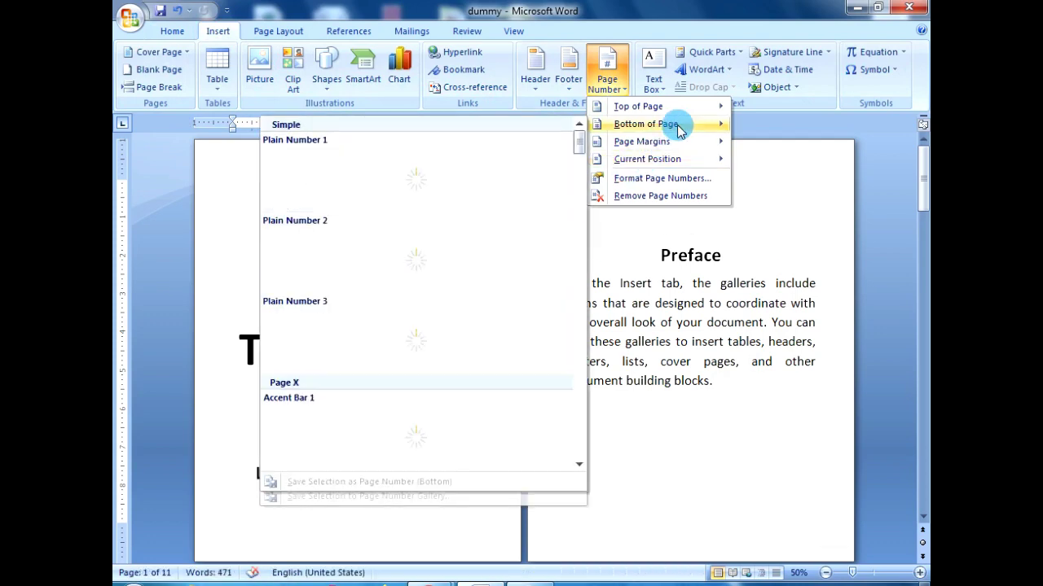
left_click(419, 263)
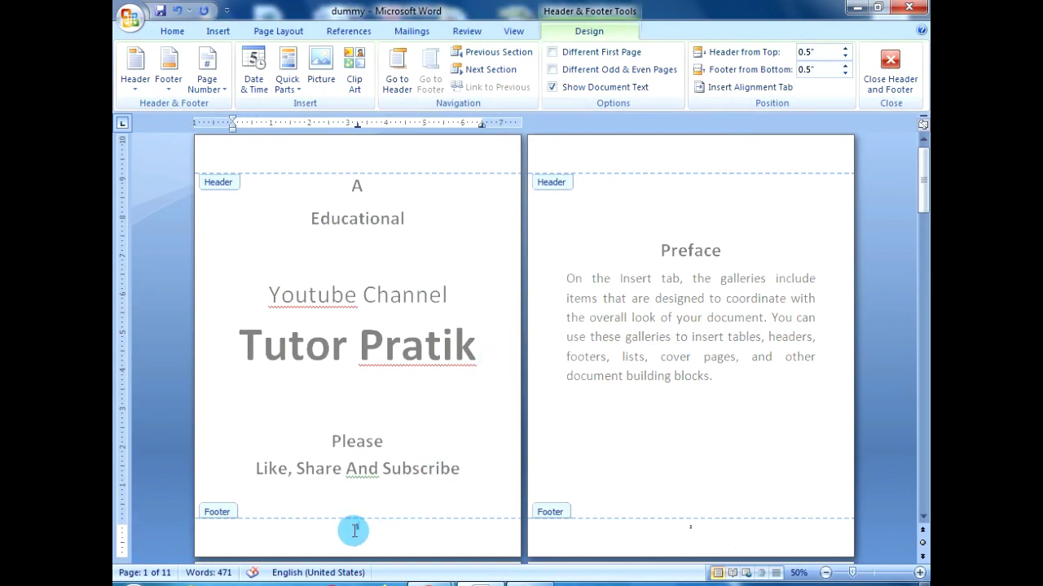
Enlarge the footer page number to font size 26 and return to the body text
double_click(358, 528)
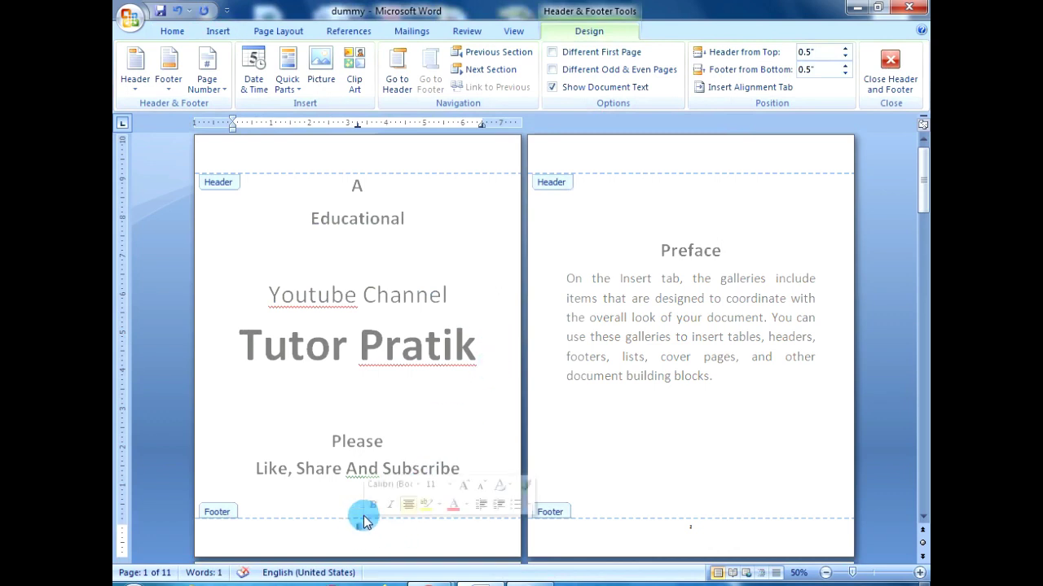
left_click(167, 31)
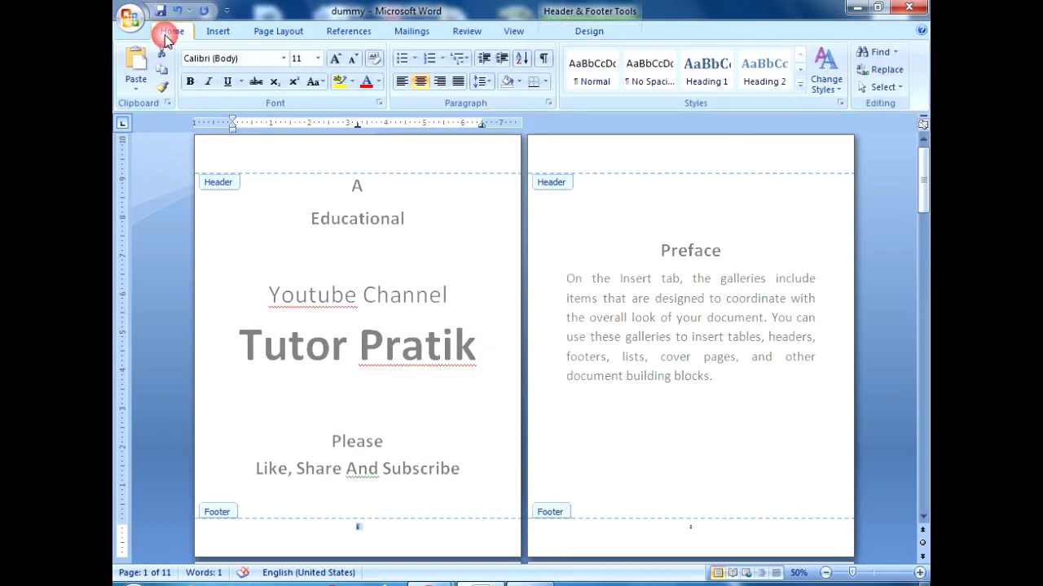
left_click(319, 59)
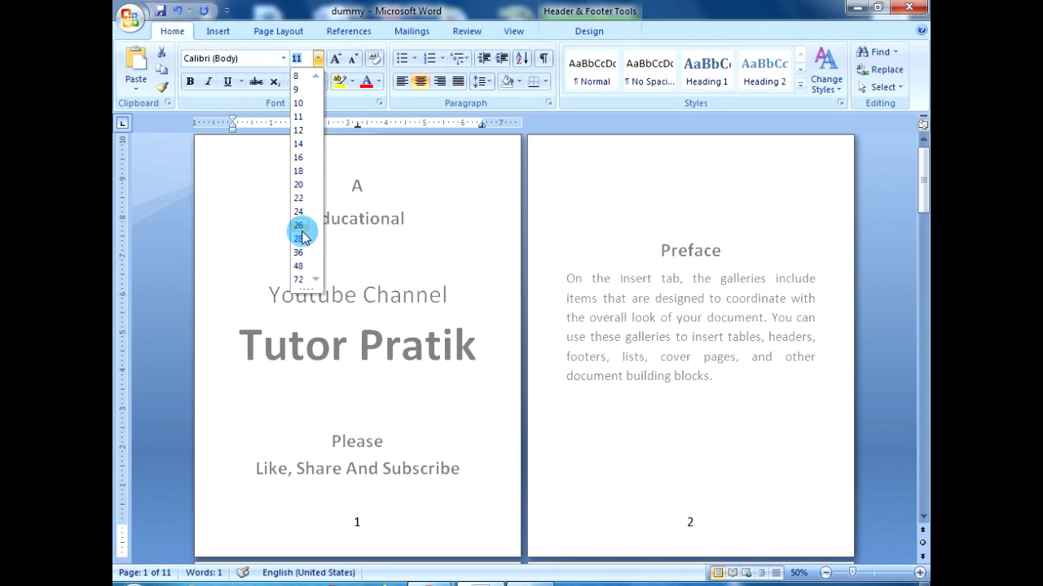
left_click(299, 226)
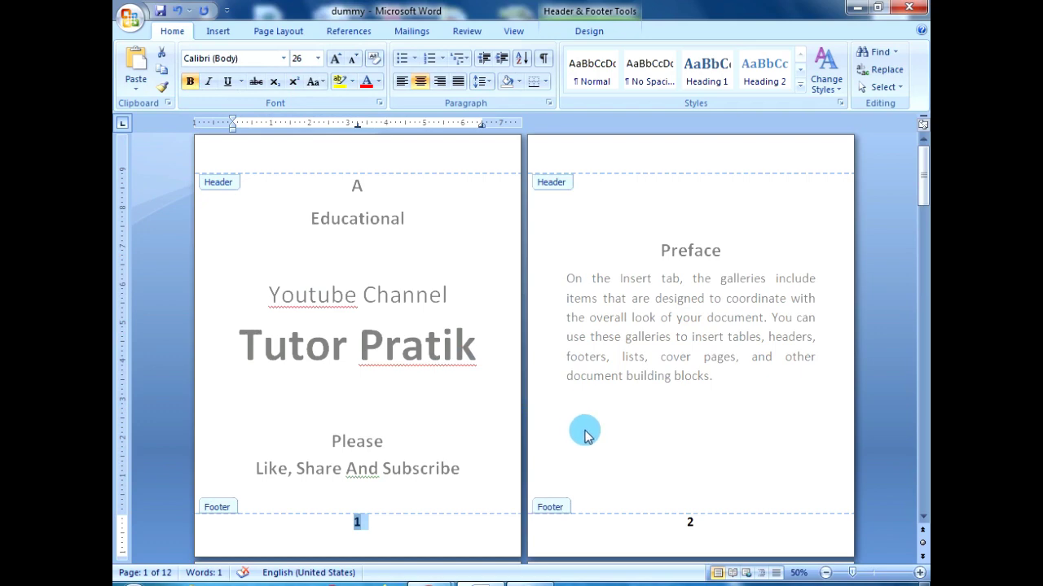
double_click(474, 410)
scroll(469, 403, "down", 5)
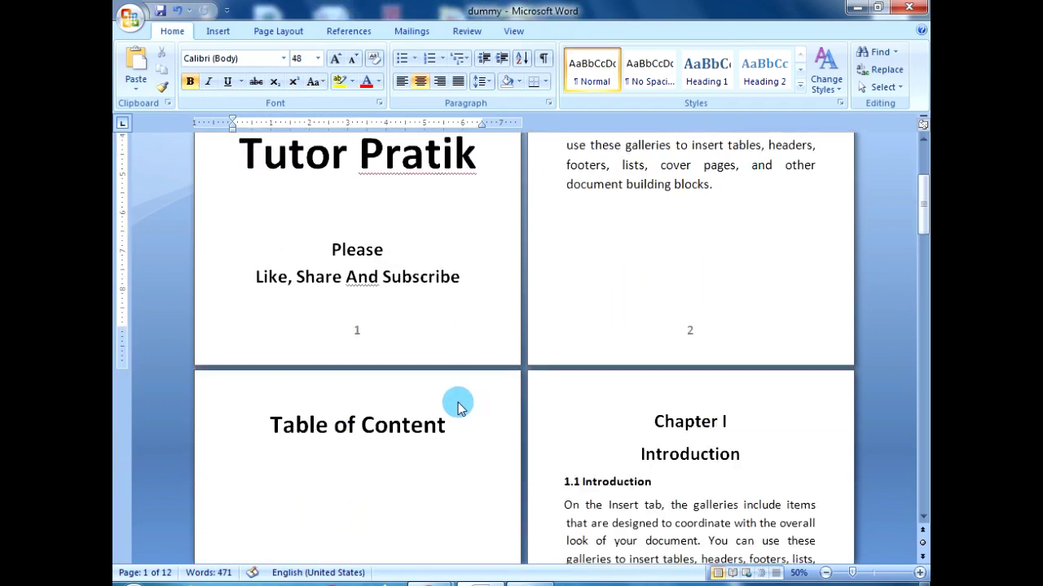
left_click_drag(923, 219, 923, 480)
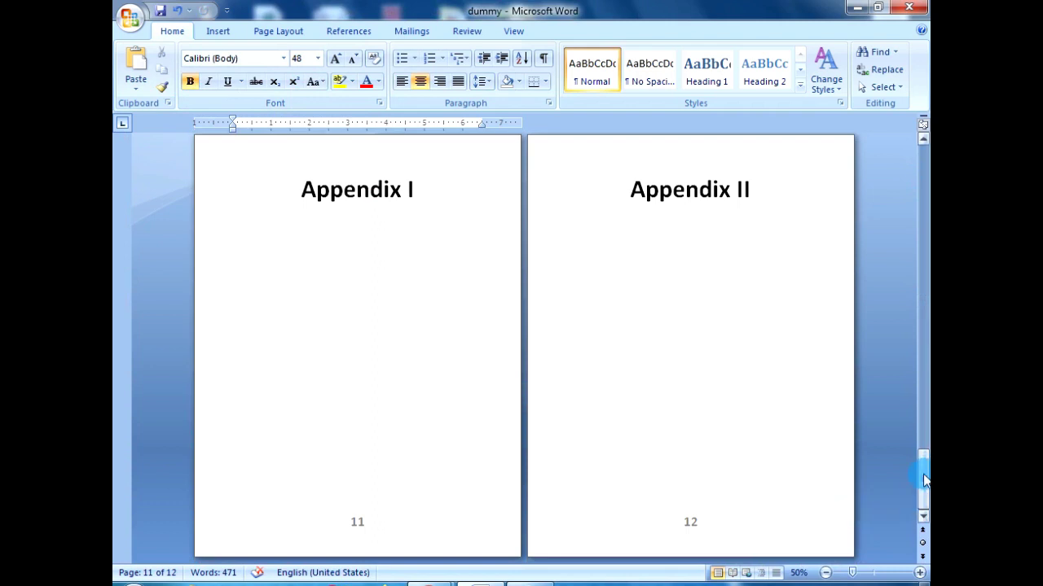
left_click_drag(926, 477, 895, 235)
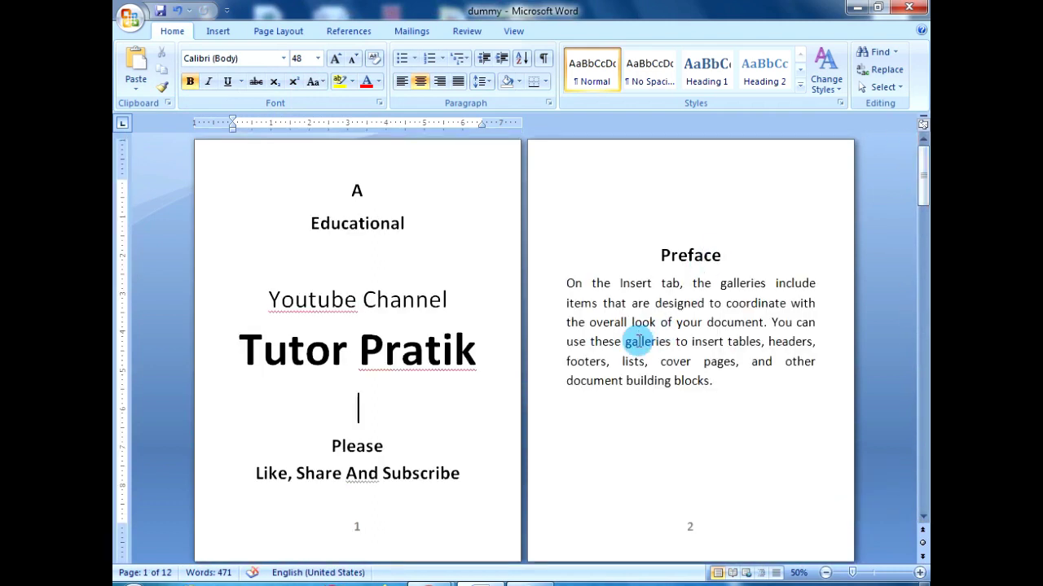
scroll(638, 351, "down", 1)
left_click(454, 331)
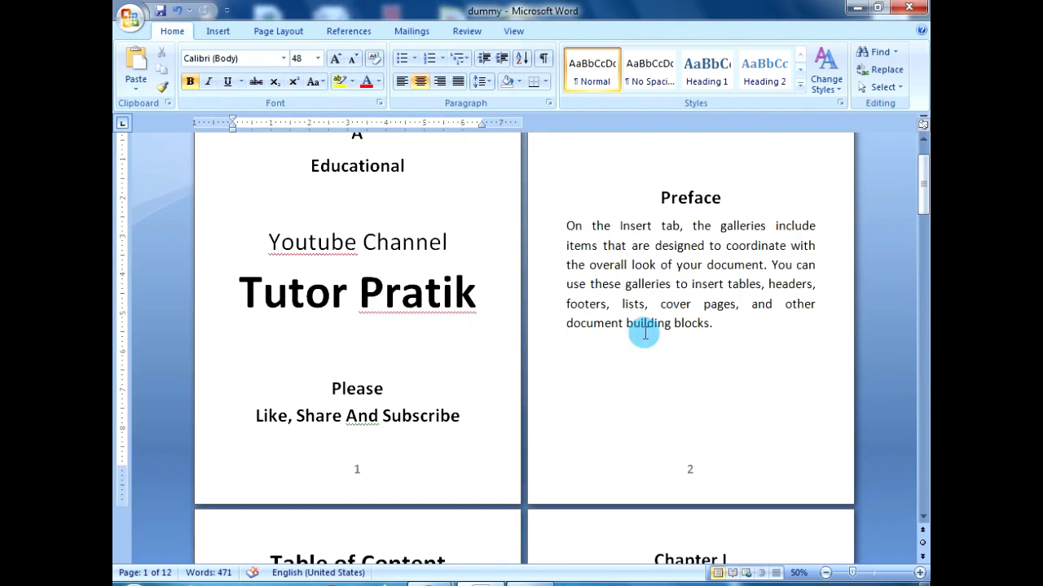
scroll(645, 332, "down", 2)
scroll(532, 396, "down", 1)
scroll(429, 407, "down", 1)
scroll(433, 408, "down", 1)
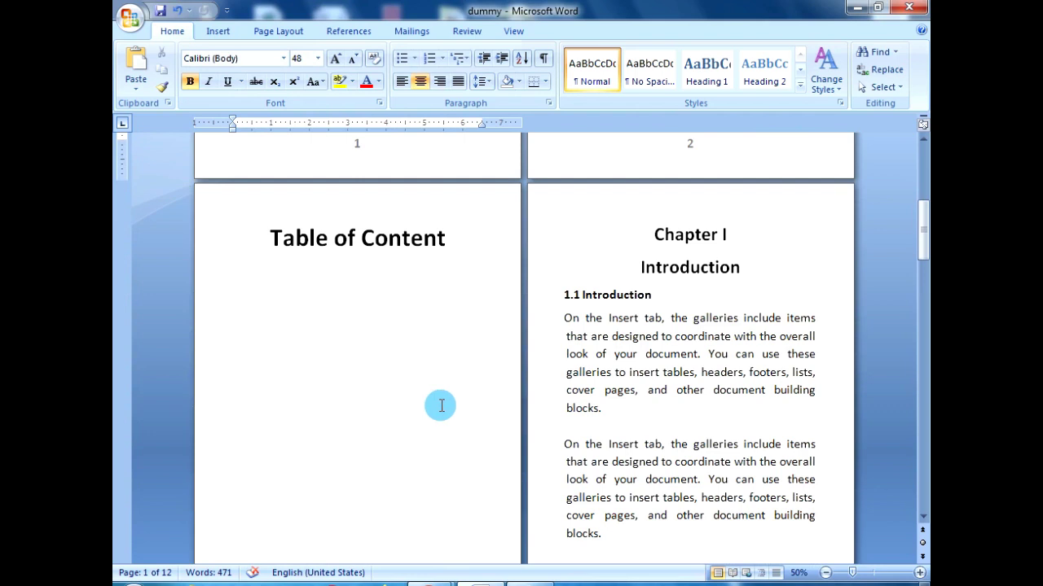
left_click_drag(923, 231, 923, 488)
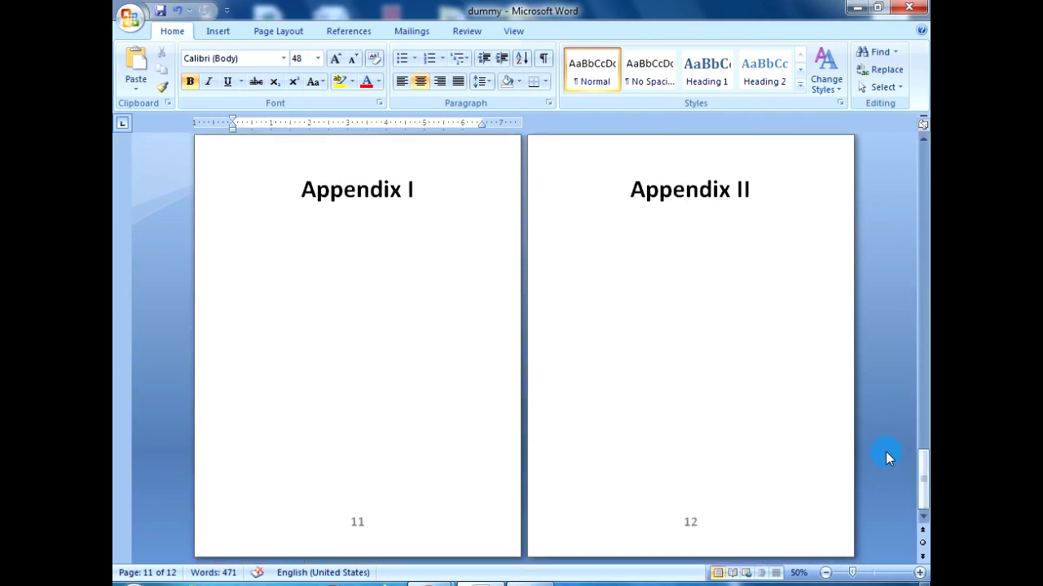
left_click_drag(926, 469, 924, 163)
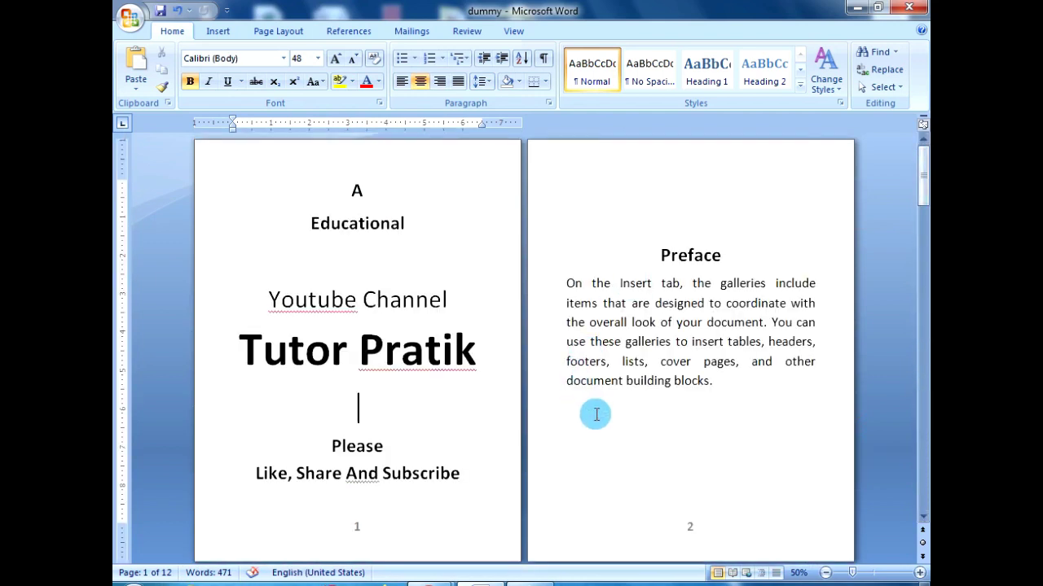
scroll(597, 415, "down", 1)
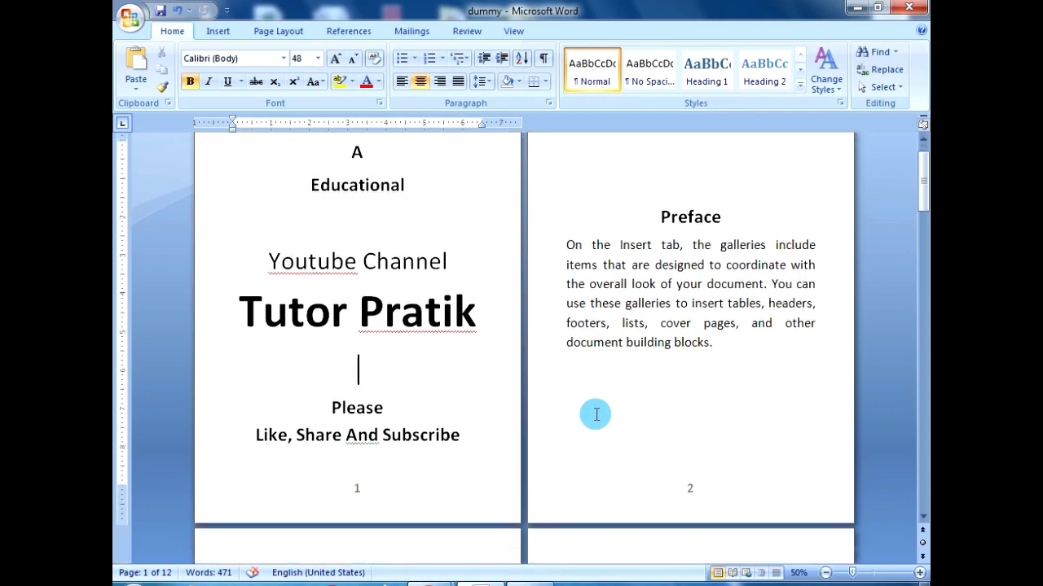
scroll(596, 414, "down", 1)
scroll(595, 417, "down", 1)
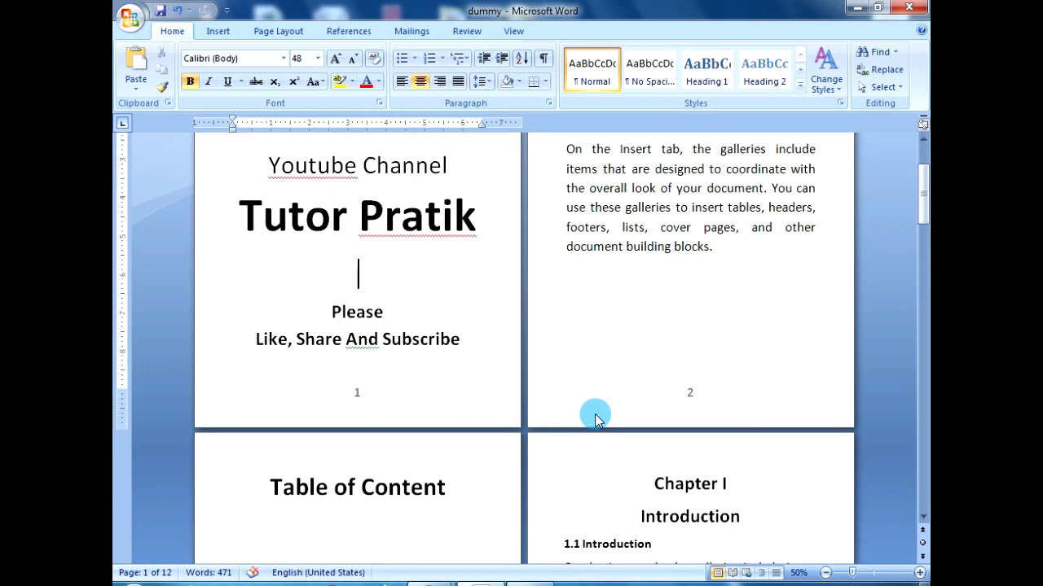
scroll(595, 414, "up", 2)
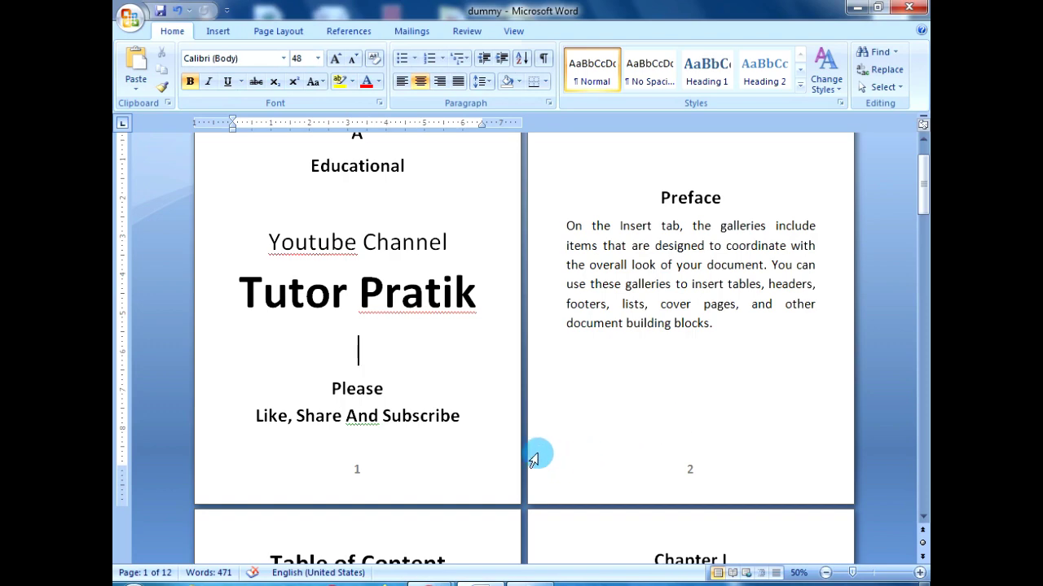
scroll(484, 440, "down", 1)
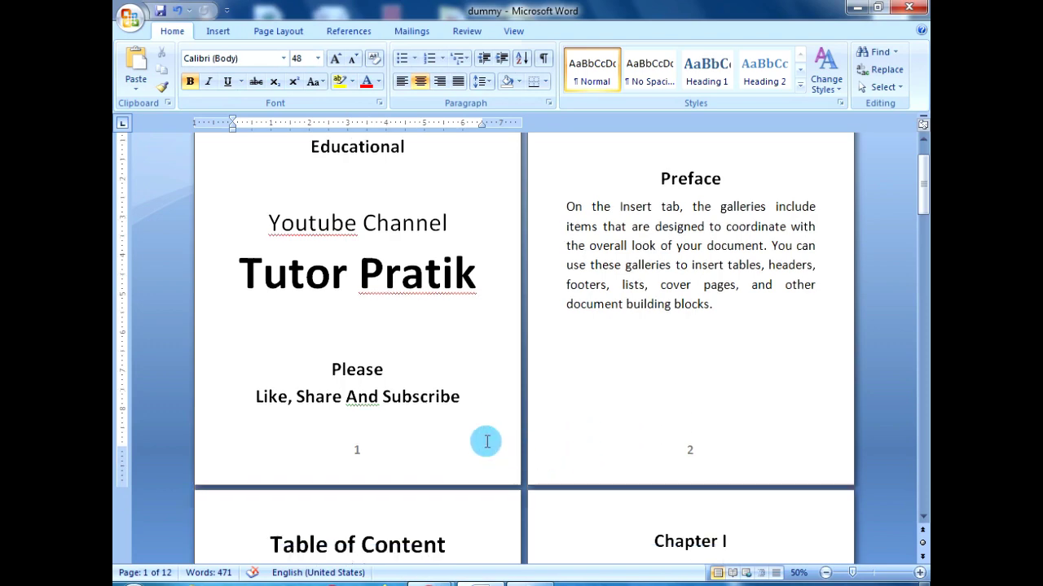
scroll(477, 440, "down", 2)
scroll(459, 444, "down", 4)
scroll(460, 444, "down", 2)
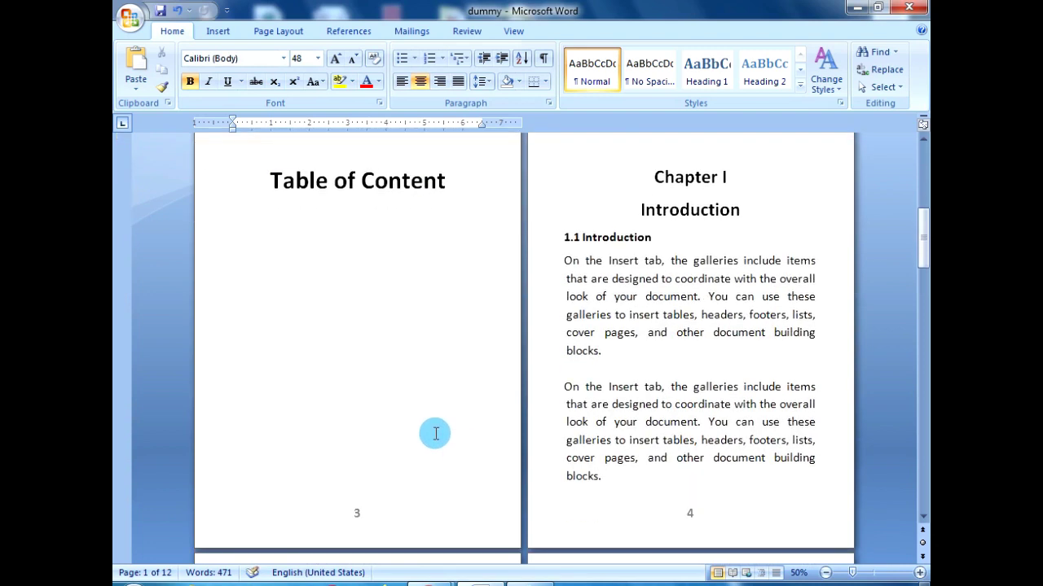
Insert a Next Page section break at the Table of Content page
left_click(437, 432)
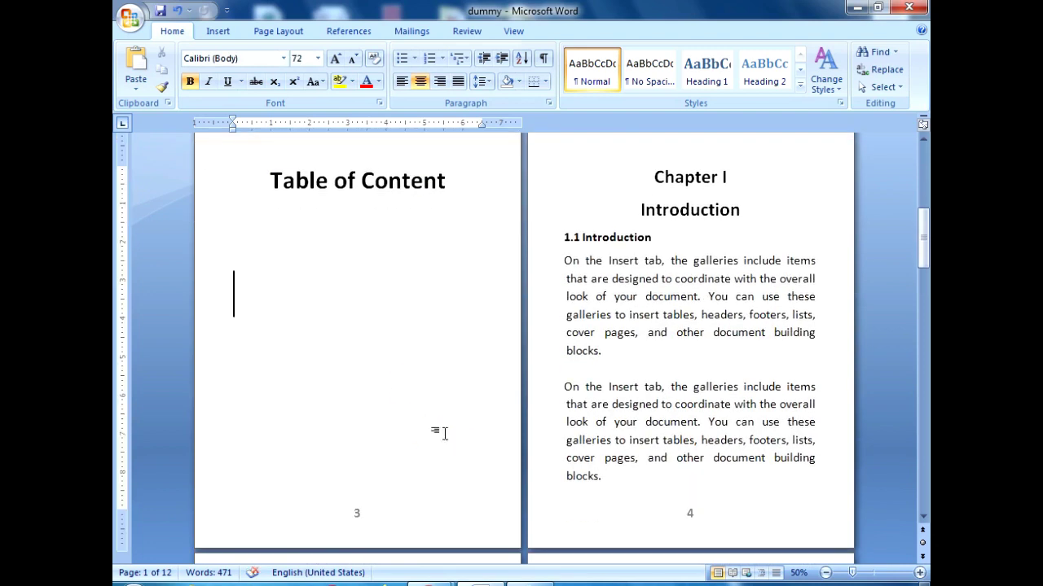
left_click(298, 32)
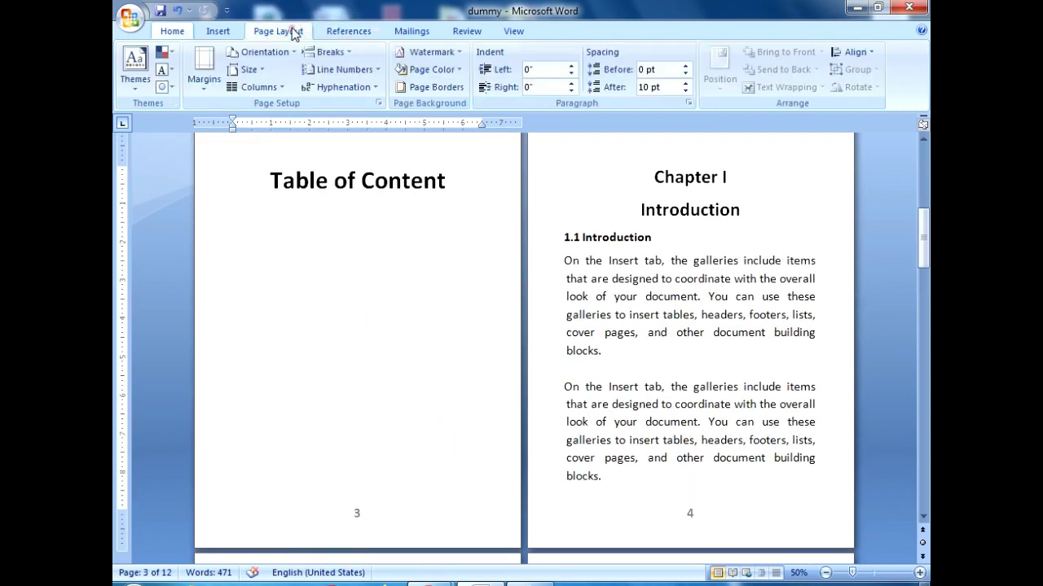
left_click(352, 52)
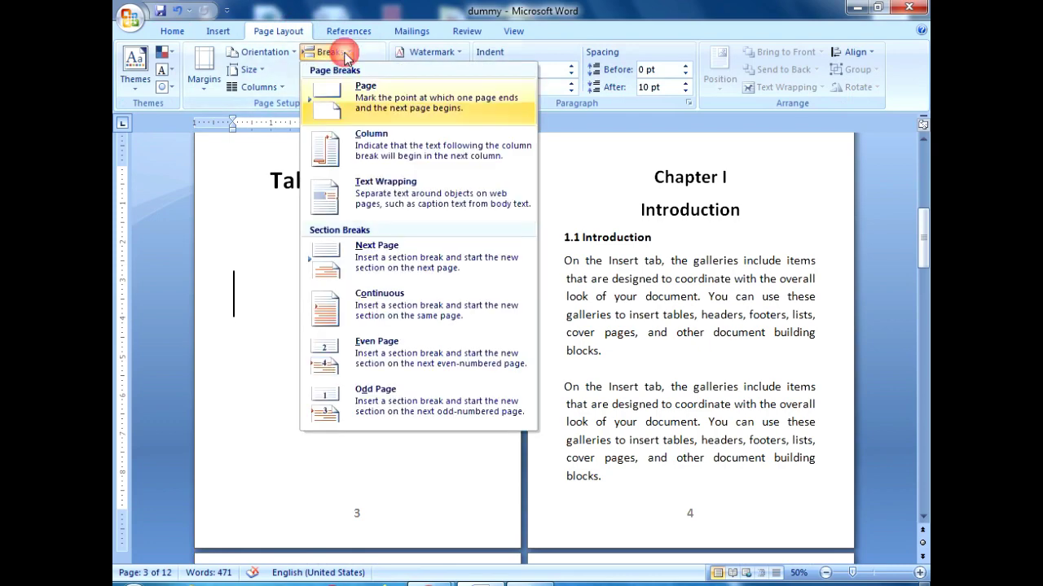
left_click(395, 252)
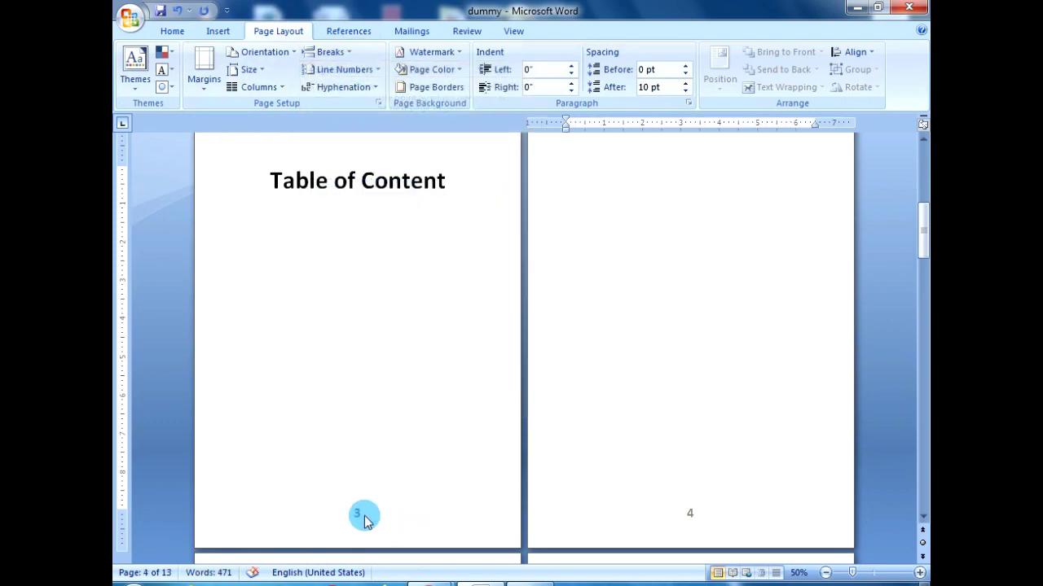
left_click(386, 388)
Unlink the Section 2 footer from the previous section and restart its page numbering at 1
double_click(417, 525)
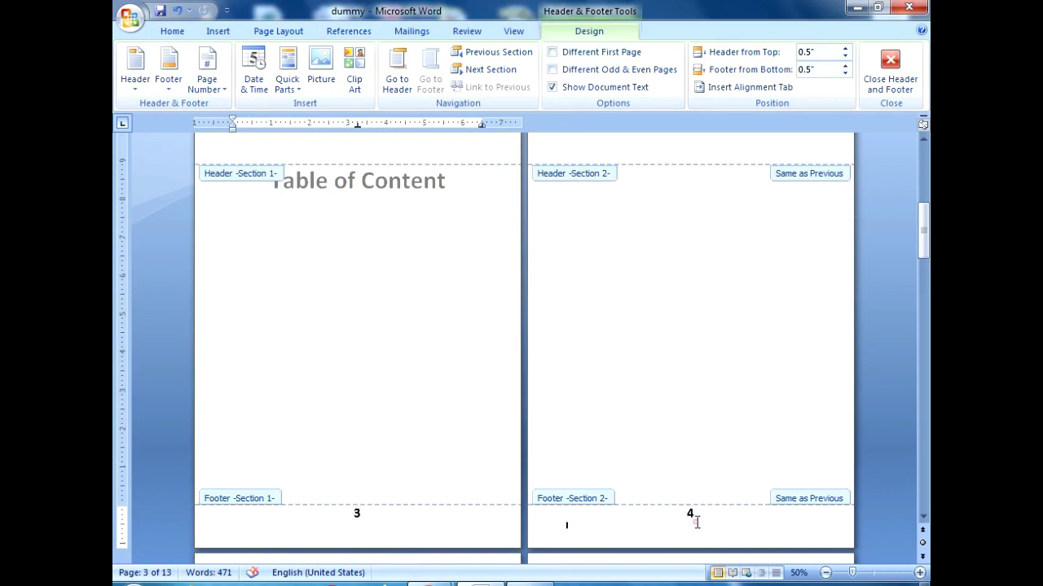
left_click(689, 517)
left_click(492, 86)
left_click(648, 531)
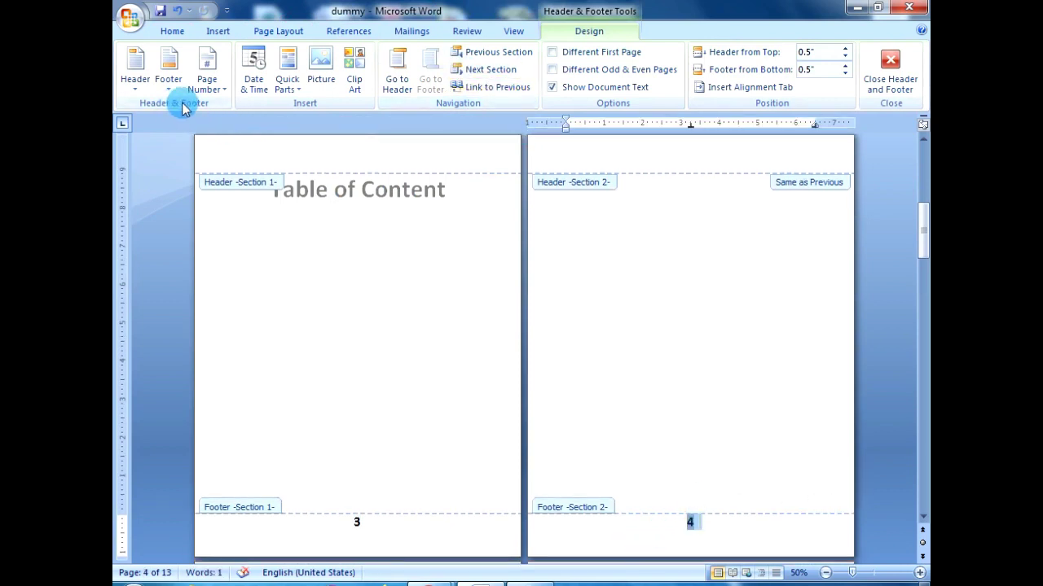
left_click(226, 92)
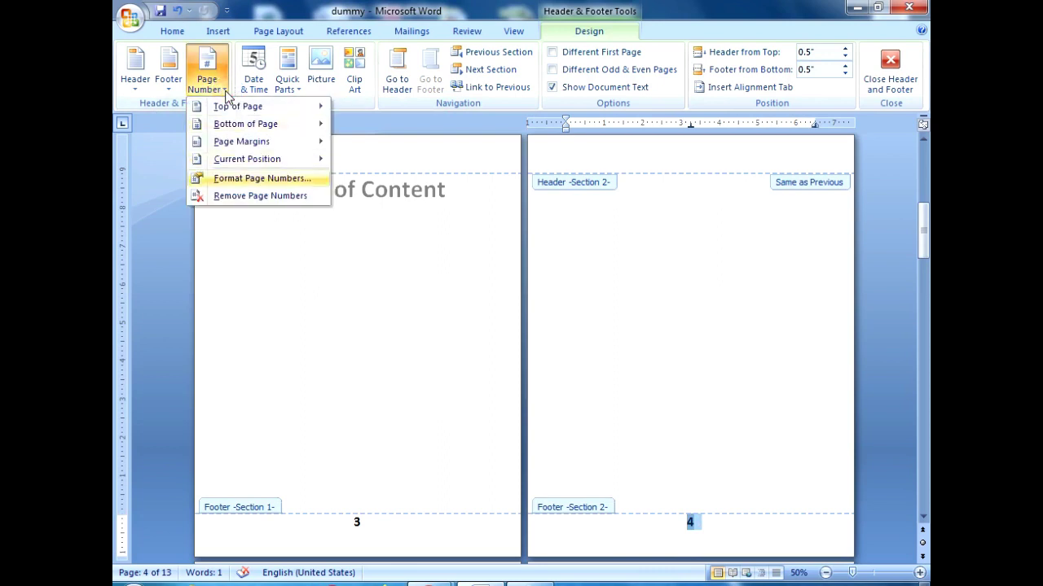
left_click(259, 179)
left_click(439, 343)
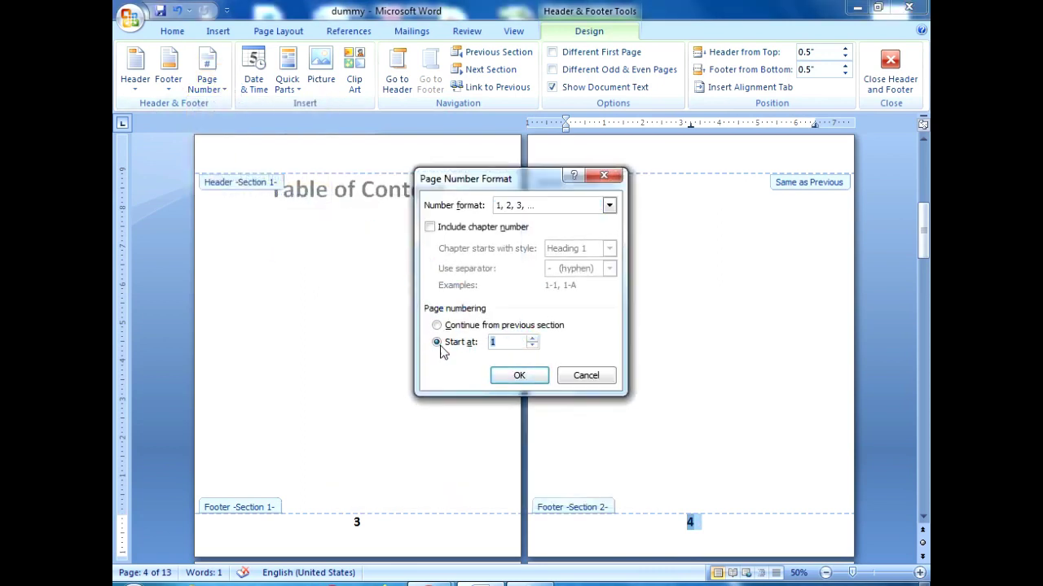
left_click(518, 376)
Remove the page numbers from the first section's footer, including the Table of Content page
left_click(356, 522)
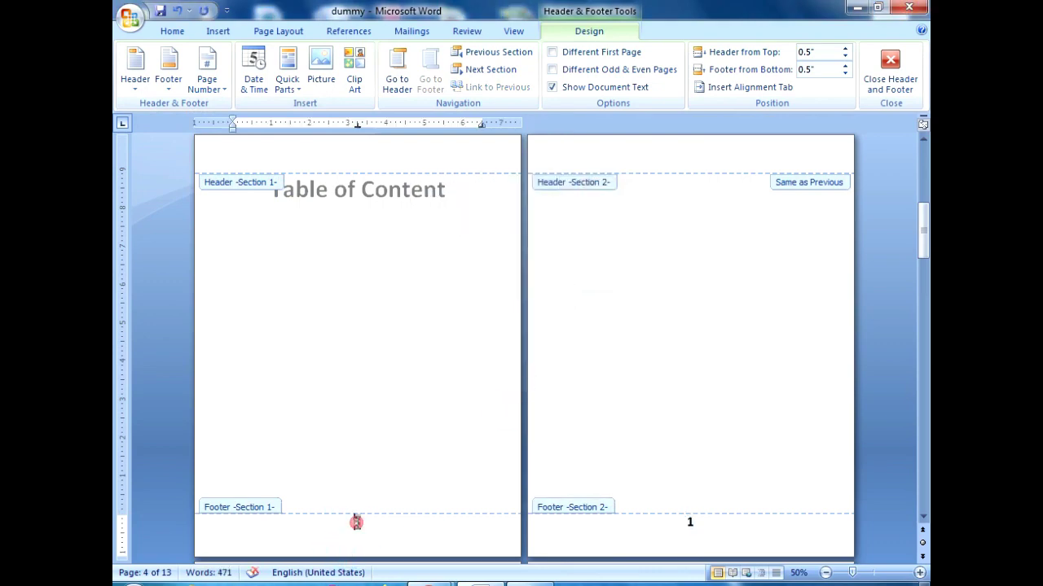
left_click(209, 91)
left_click(242, 197)
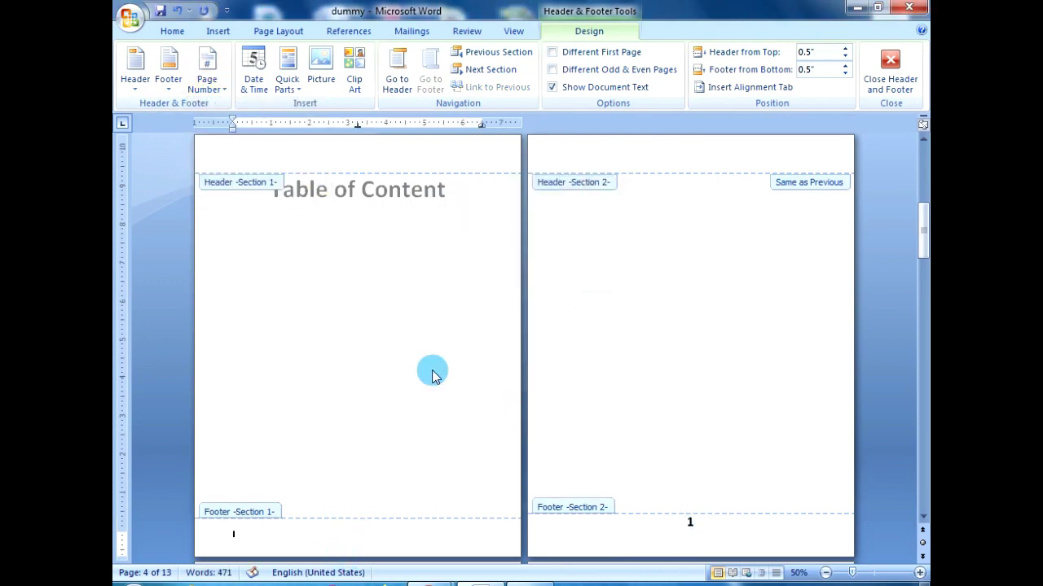
scroll(666, 422, "down", 3)
scroll(405, 380, "down", 2)
scroll(497, 391, "down", 5)
scroll(464, 404, "down", 4)
scroll(465, 405, "down", 2)
scroll(465, 400, "down", 3)
scroll(464, 398, "down", 3)
scroll(465, 398, "down", 2)
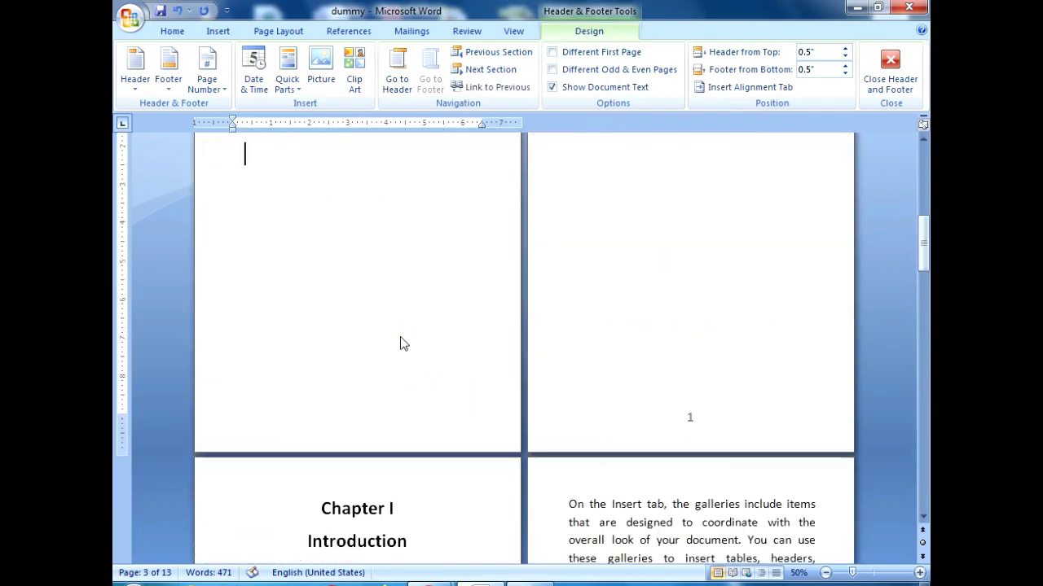
Insert a Next Page section break on the blank page before Chapter I
double_click(328, 332)
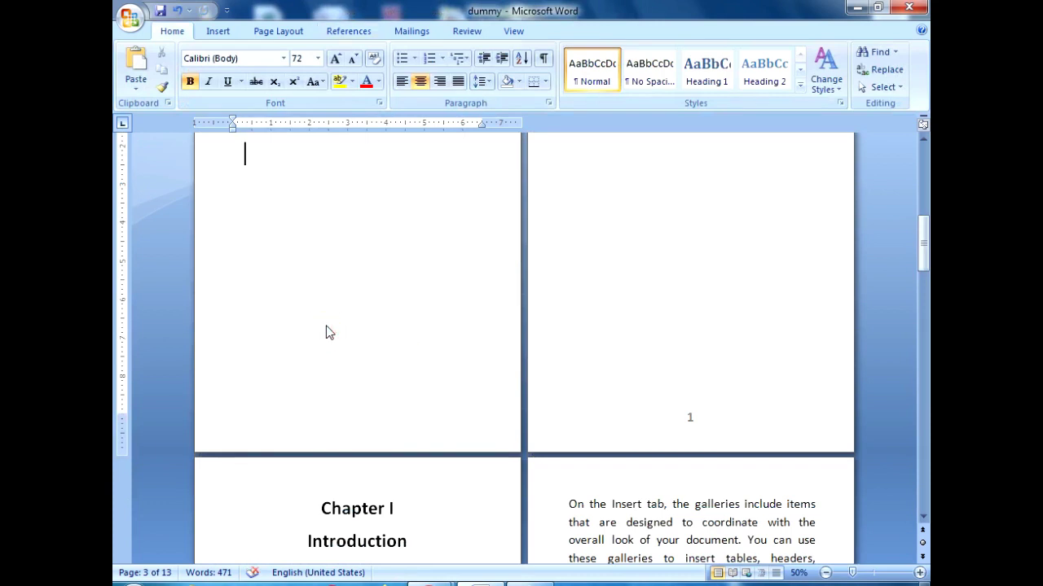
left_click(273, 32)
left_click(328, 51)
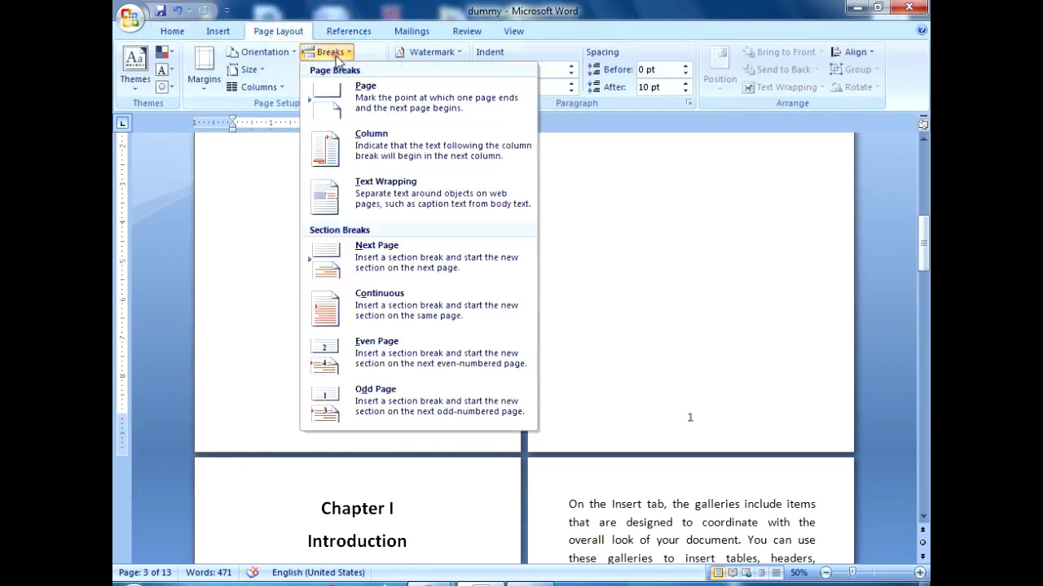
left_click(388, 252)
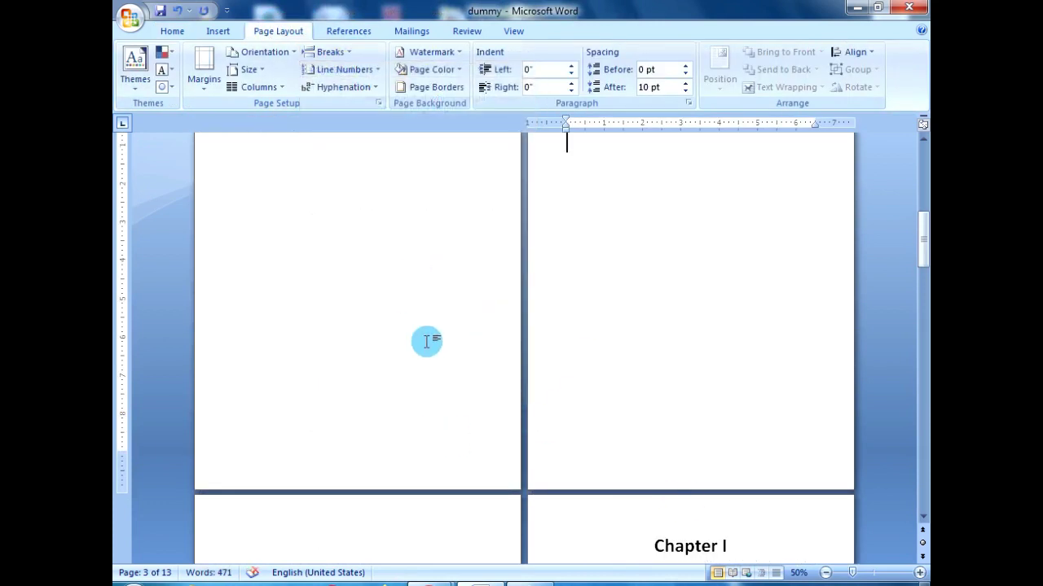
Open the blank page's footer and scroll through the section footers to check their numbers
left_click(426, 341)
left_click(413, 461)
double_click(364, 471)
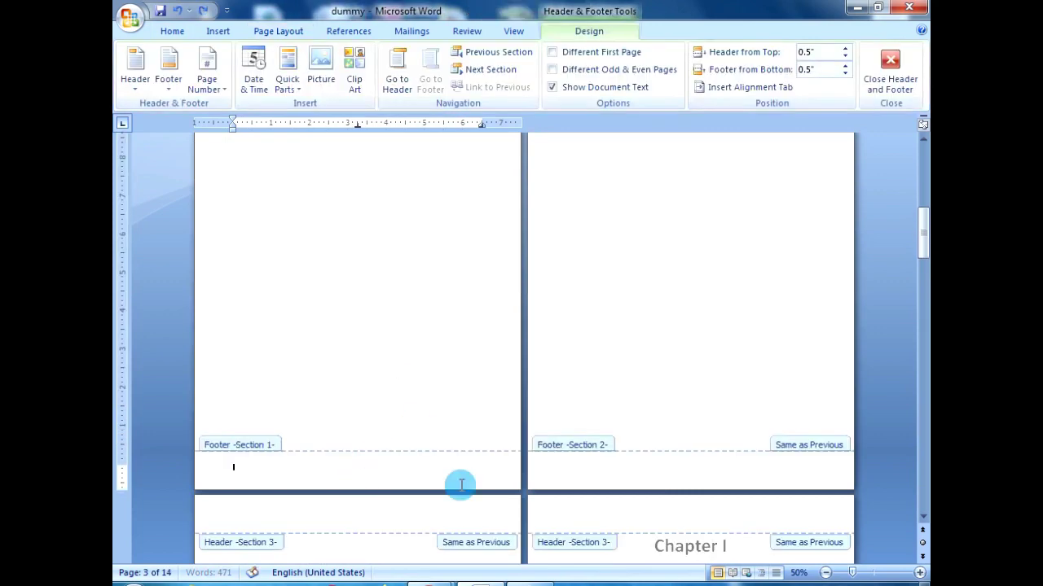
scroll(517, 378, "down", 5)
scroll(521, 379, "down", 2)
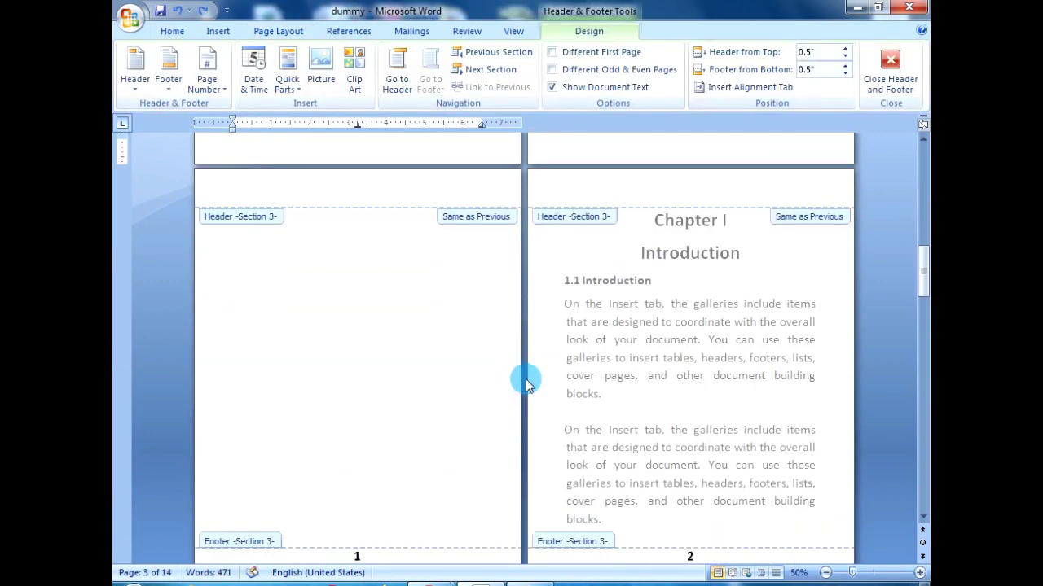
scroll(521, 378, "down", 3)
scroll(559, 379, "up", 5)
scroll(538, 377, "up", 5)
scroll(540, 374, "up", 4)
scroll(519, 377, "up", 2)
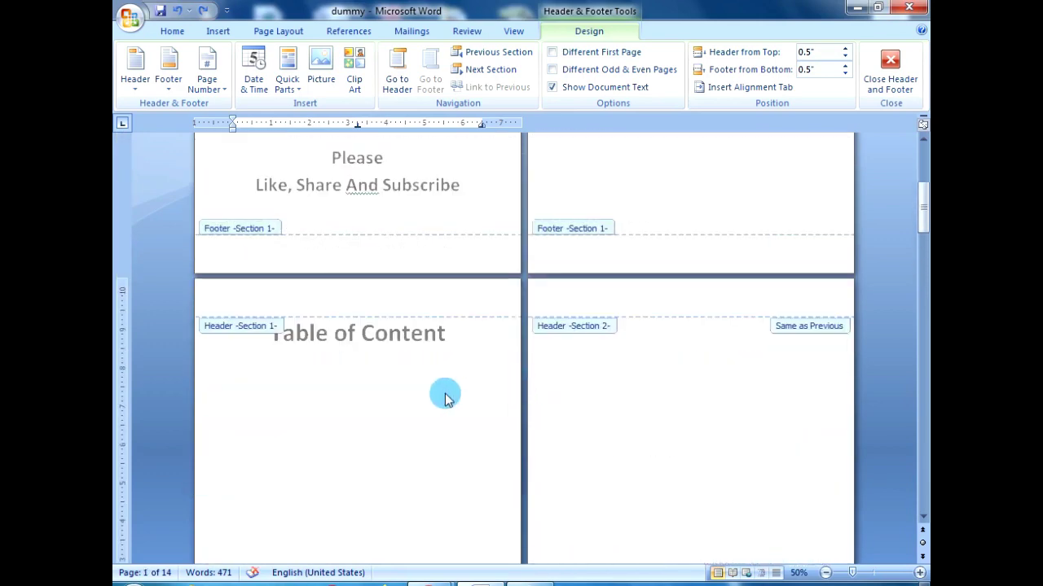
scroll(445, 398, "down", 3)
scroll(815, 291, "down", 2)
left_click_drag(923, 269, 923, 444)
scroll(598, 426, "down", 6)
scroll(592, 439, "down", 5)
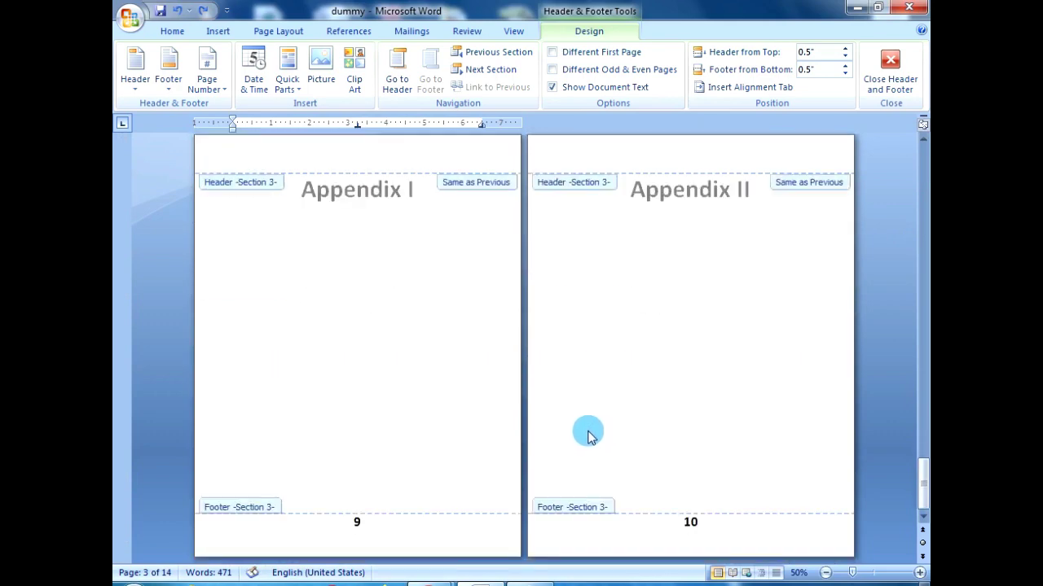
Return to the body text, cancel Page Setup, and put the cursor at the end of page 8
double_click(591, 405)
double_click(598, 407)
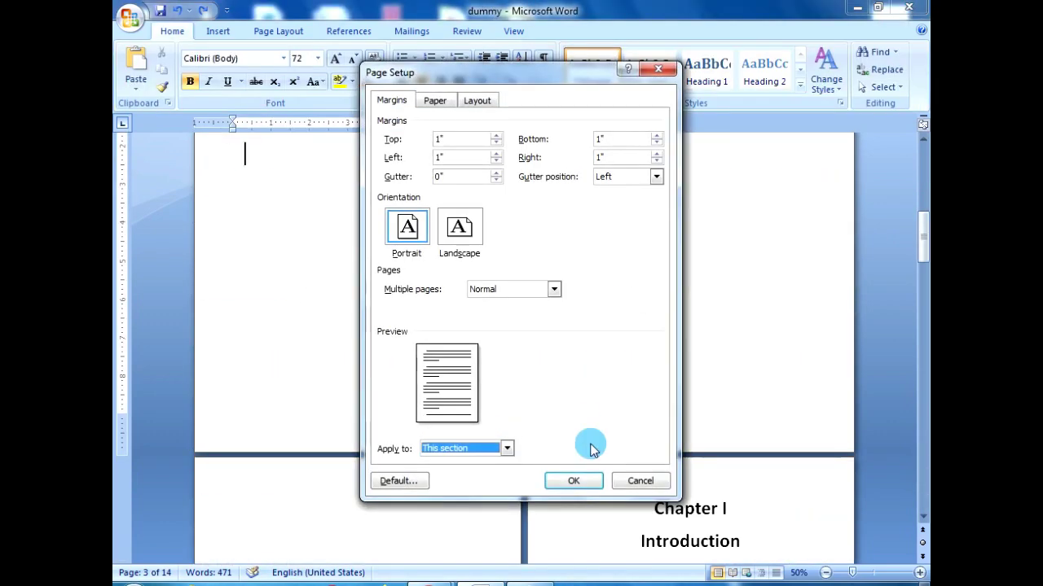
left_click(640, 481)
scroll(616, 438, "down", 2)
scroll(619, 432, "down", 4)
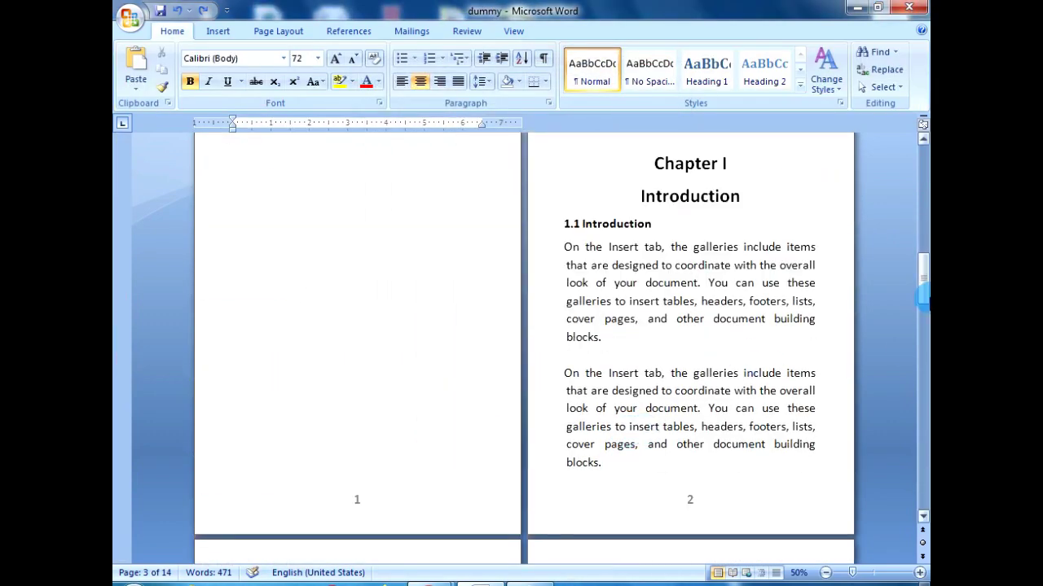
left_click_drag(923, 297, 922, 485)
scroll(449, 408, "up", 3)
left_click(652, 243)
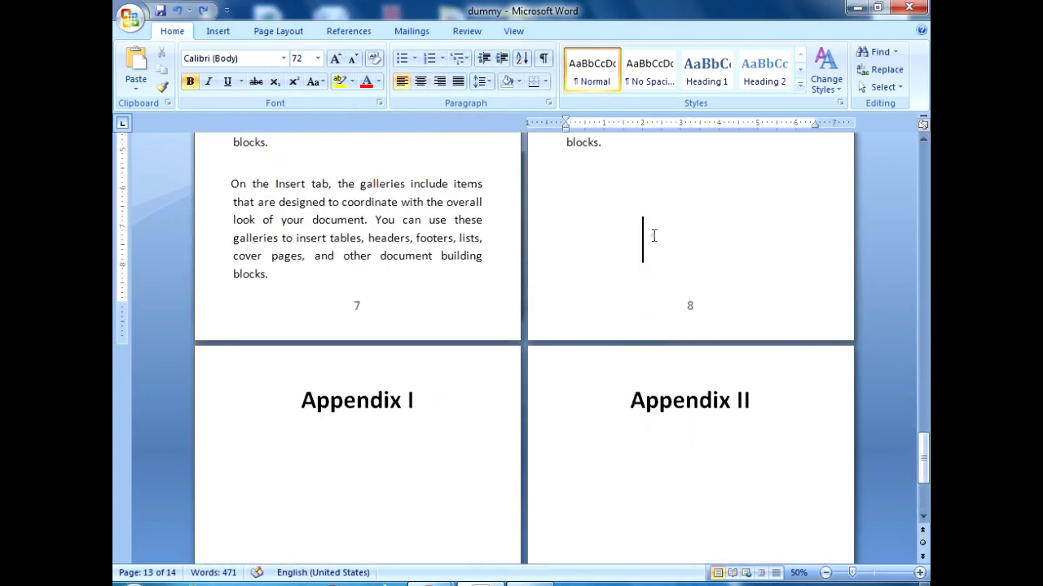
Insert a Next Page section break before the Appendix I heading
left_click(285, 32)
left_click(340, 54)
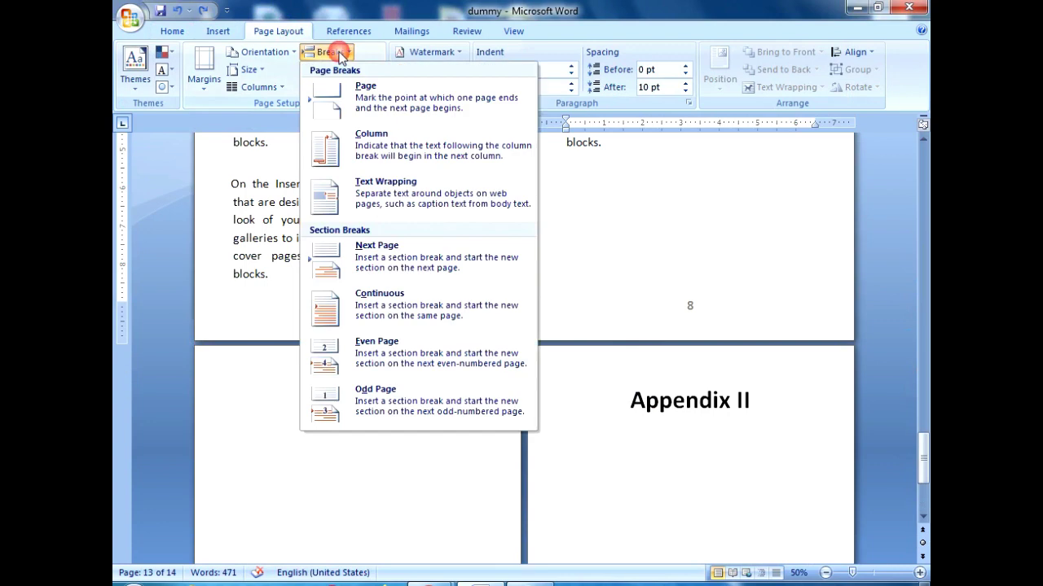
left_click(338, 260)
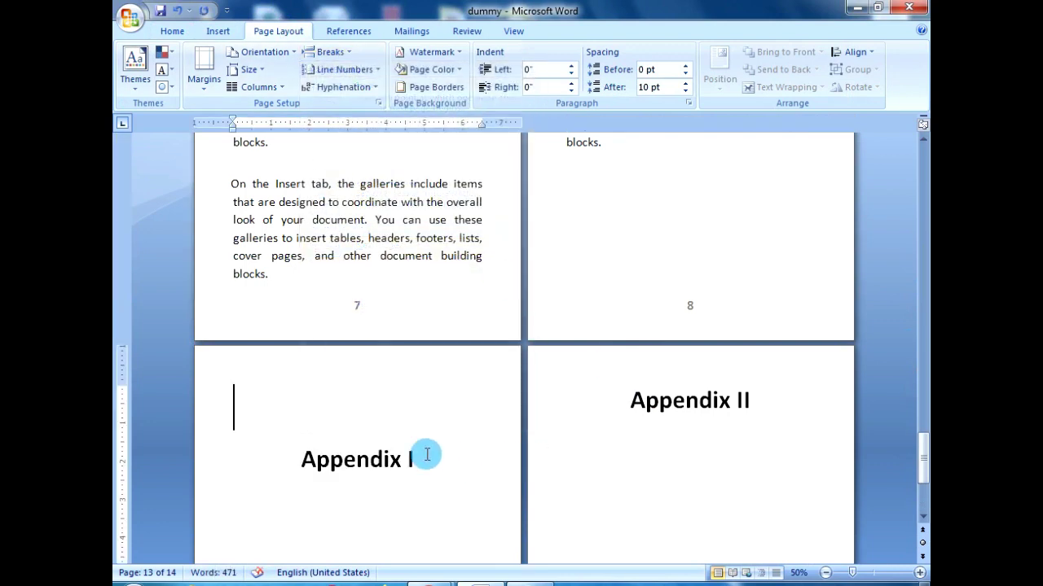
Remove the blank line above Appendix I, re-centre its heading, and open its footer
left_click(291, 465)
key("ctrl+l")
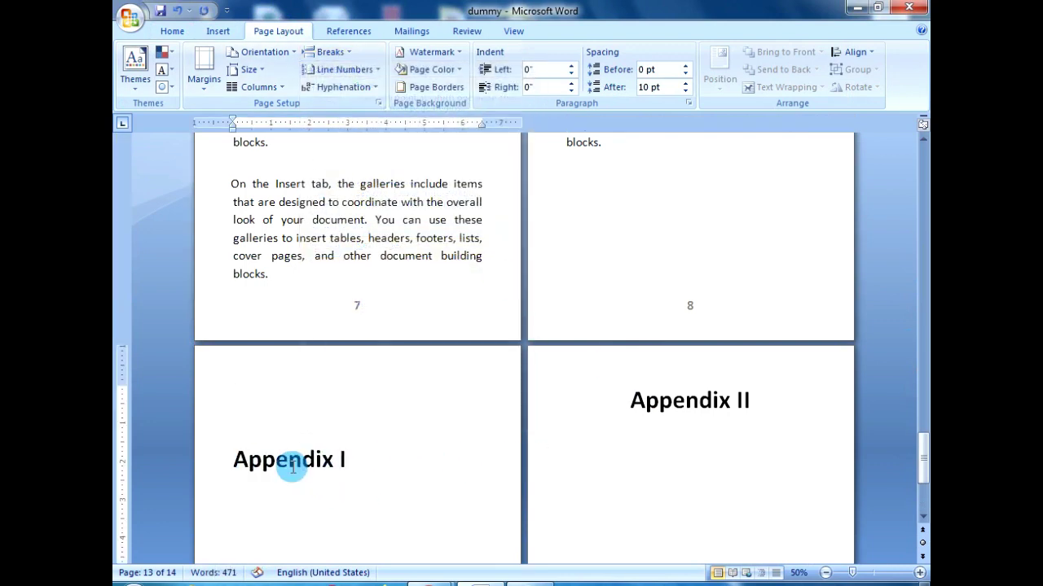
key("BackSpace")
key("BackSpace")
key("BackSpace")
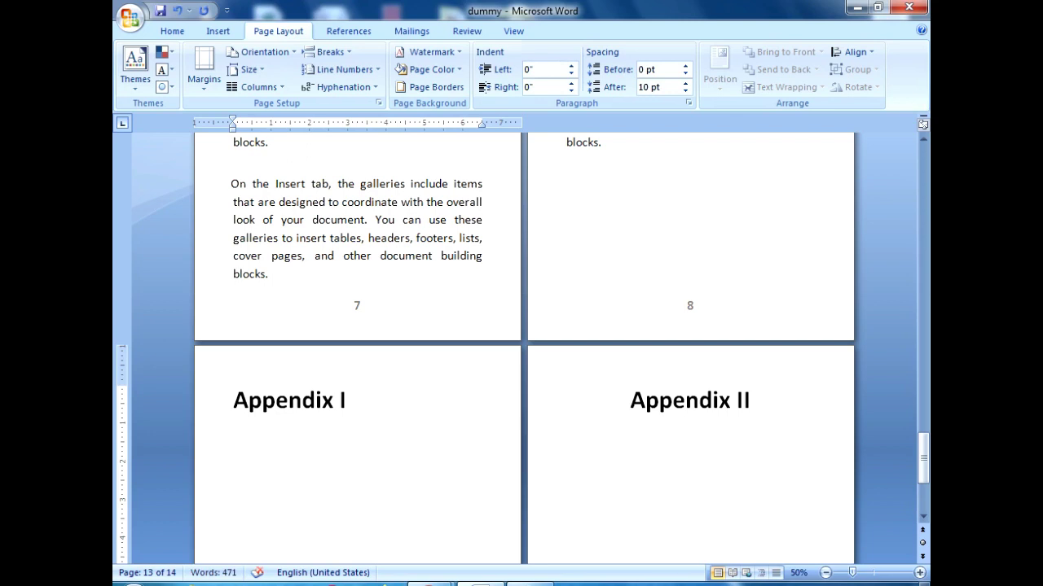
key("ctrl+e")
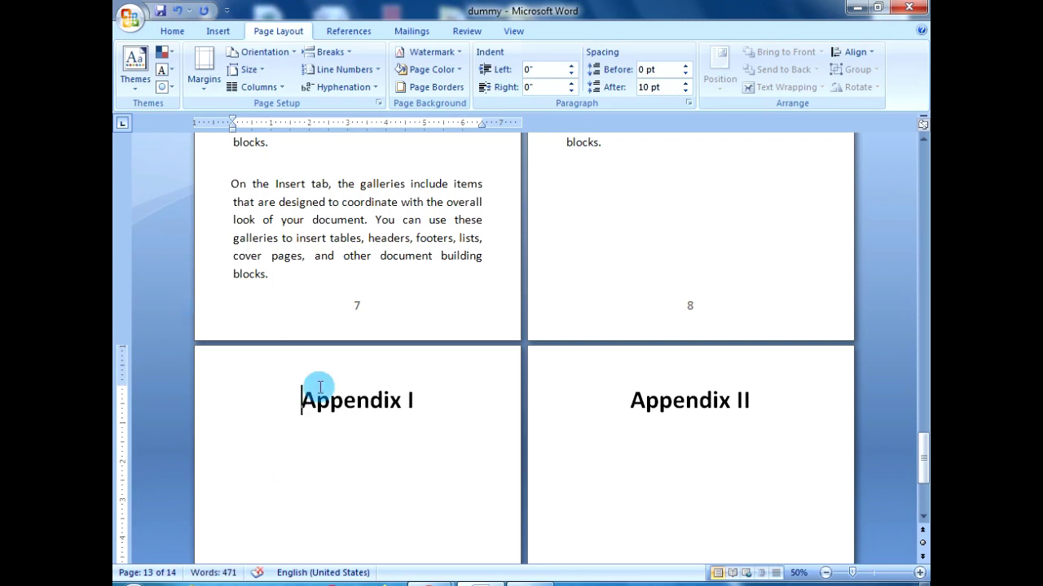
scroll(456, 431, "down", 5)
double_click(413, 528)
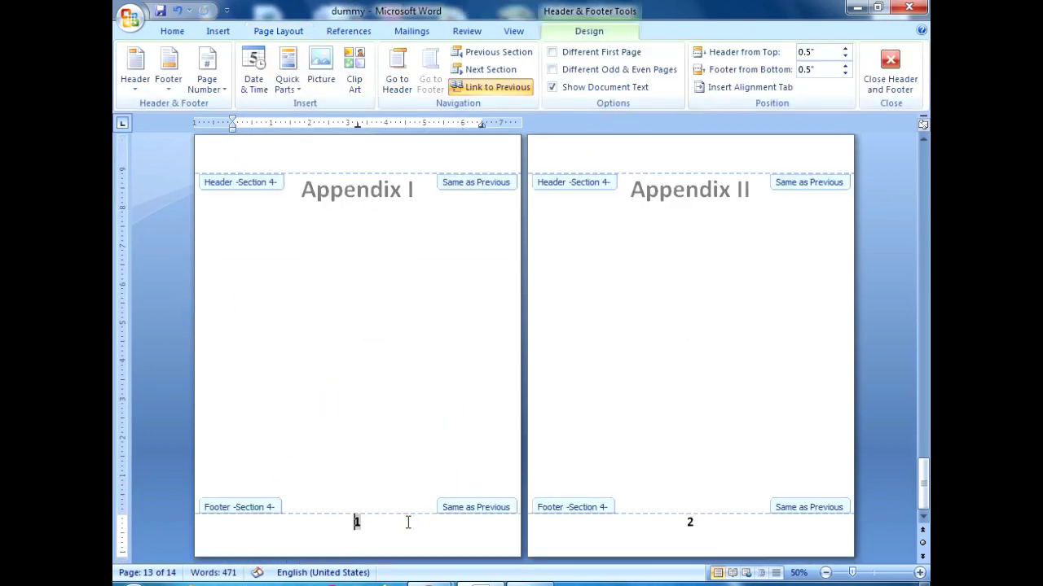
Unlink the Appendix footer from the previous section and number its pages a, b, c
left_click(487, 87)
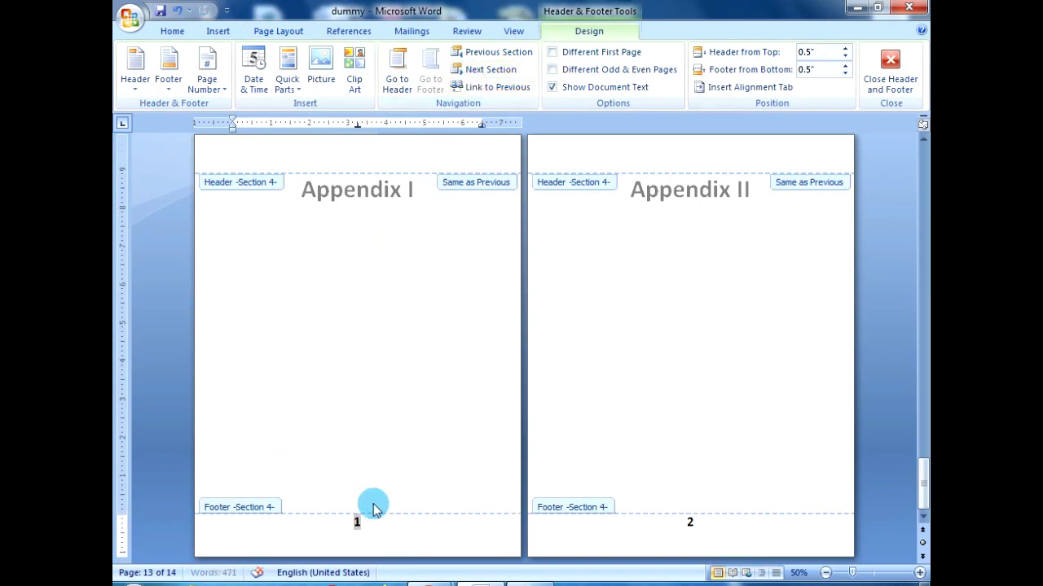
left_click(207, 82)
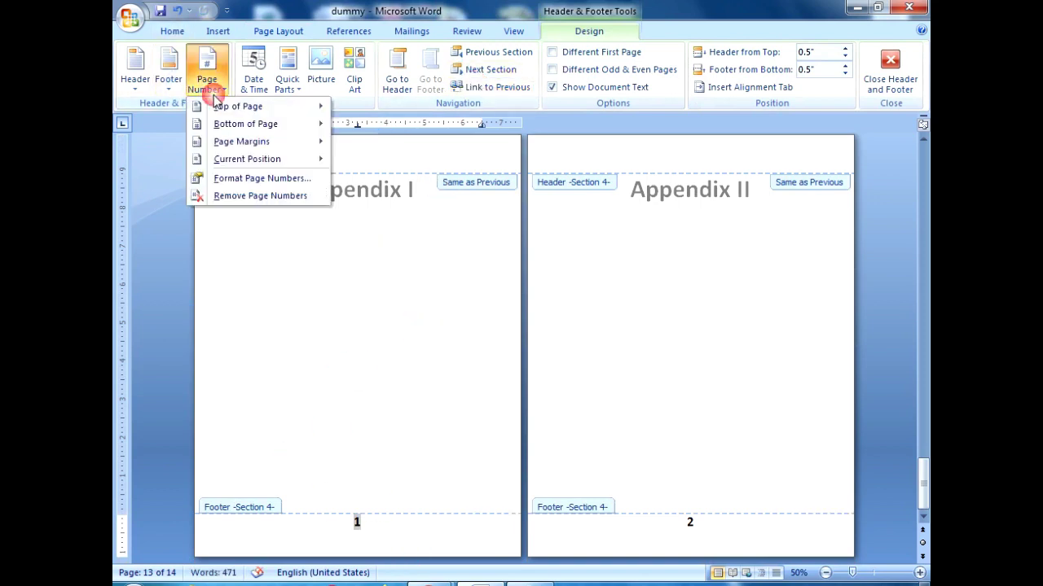
left_click(257, 179)
left_click(526, 206)
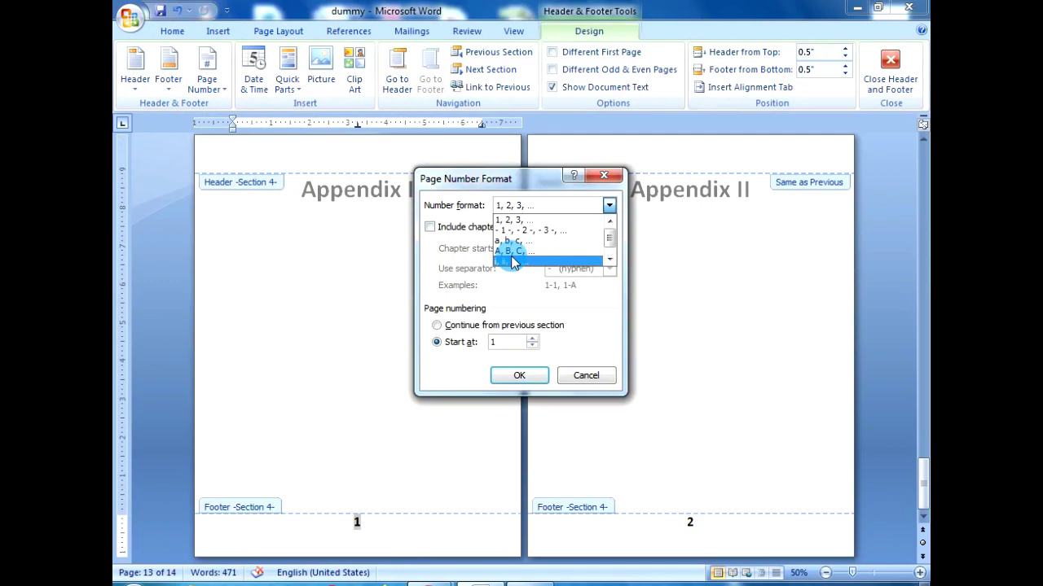
left_click(526, 242)
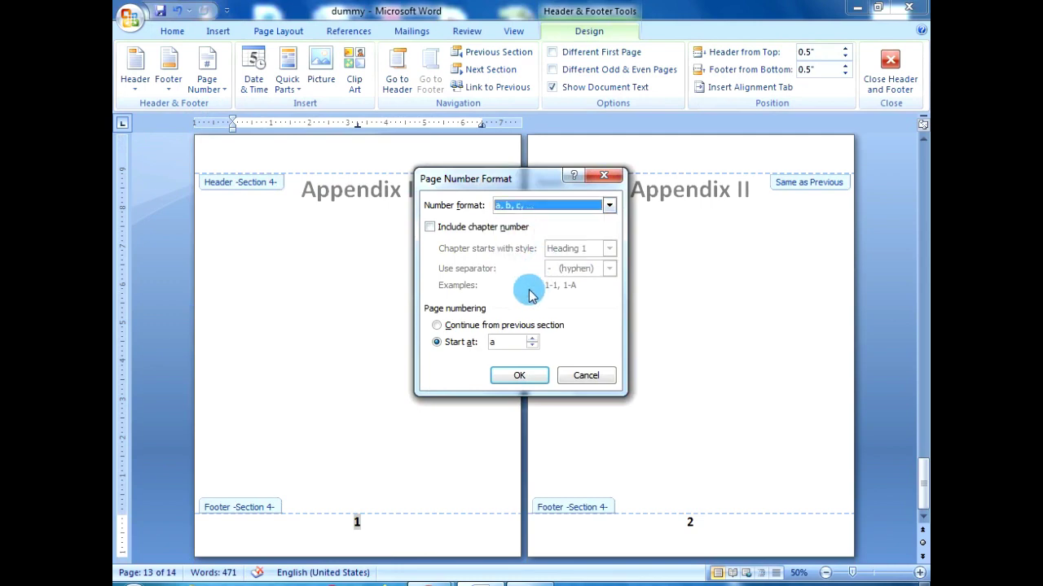
left_click(519, 376)
scroll(404, 403, "up", 3)
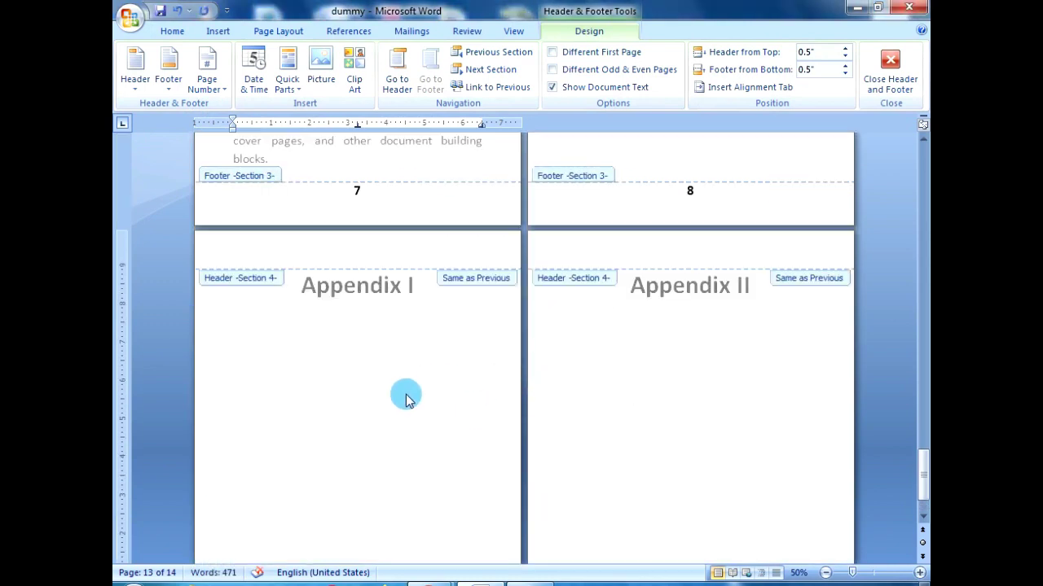
scroll(407, 397, "up", 2)
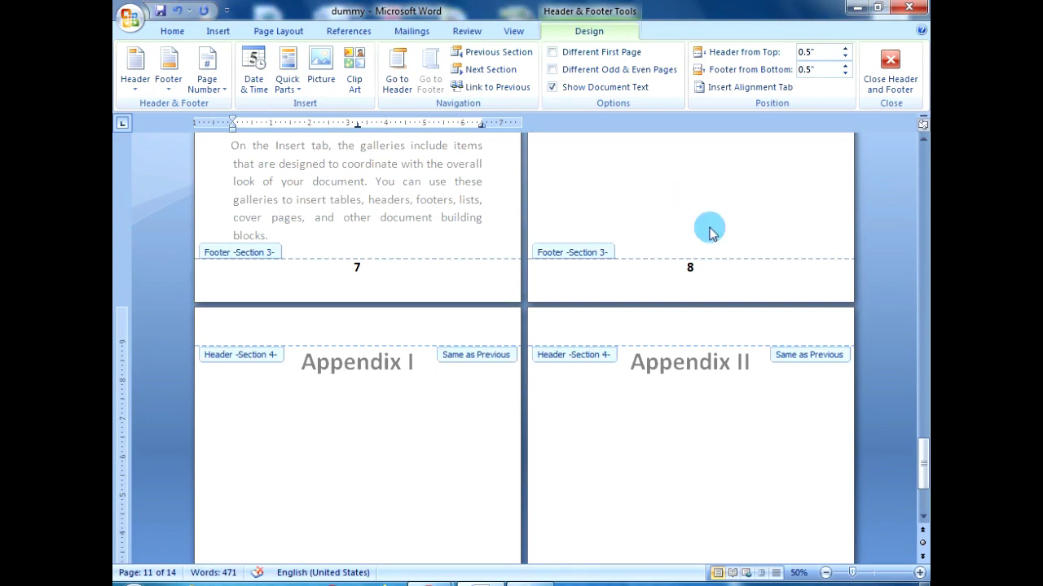
double_click(643, 161)
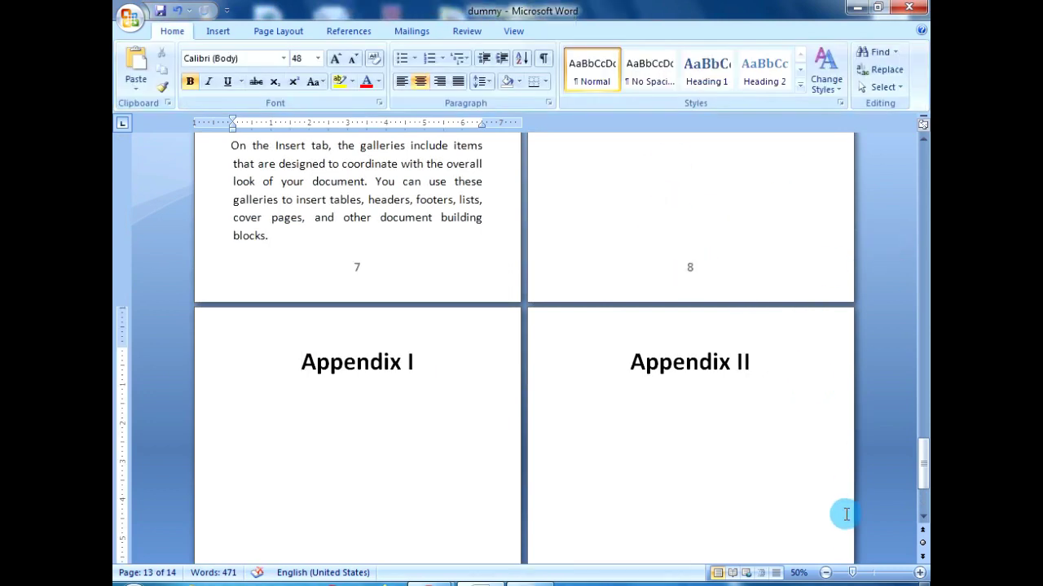
Zoom out, delete the blank pages before Chapter I and Chapter III, then zoom back in
left_click_drag(847, 574, 837, 575)
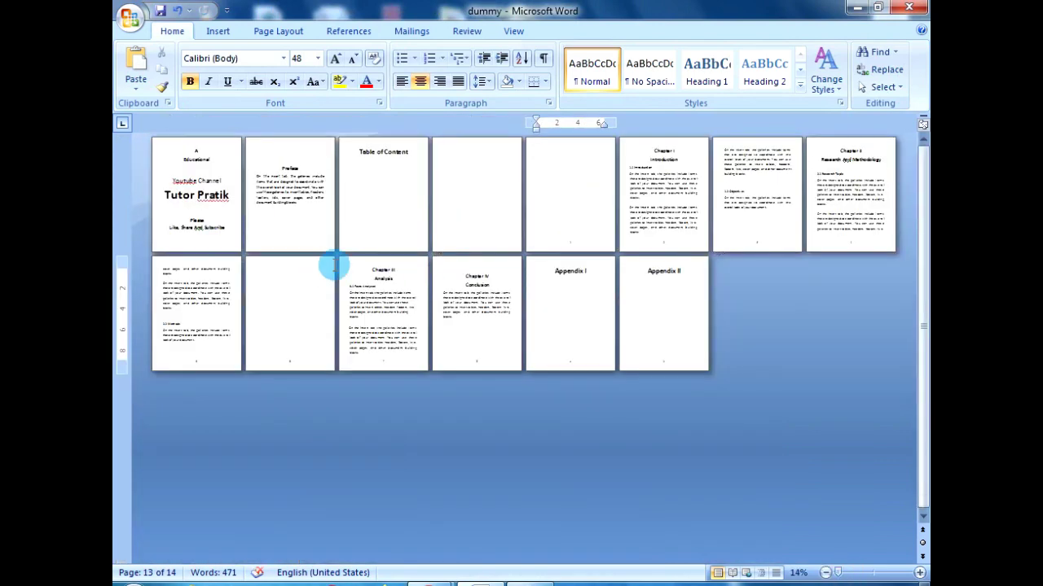
left_click(463, 153)
key("Delete")
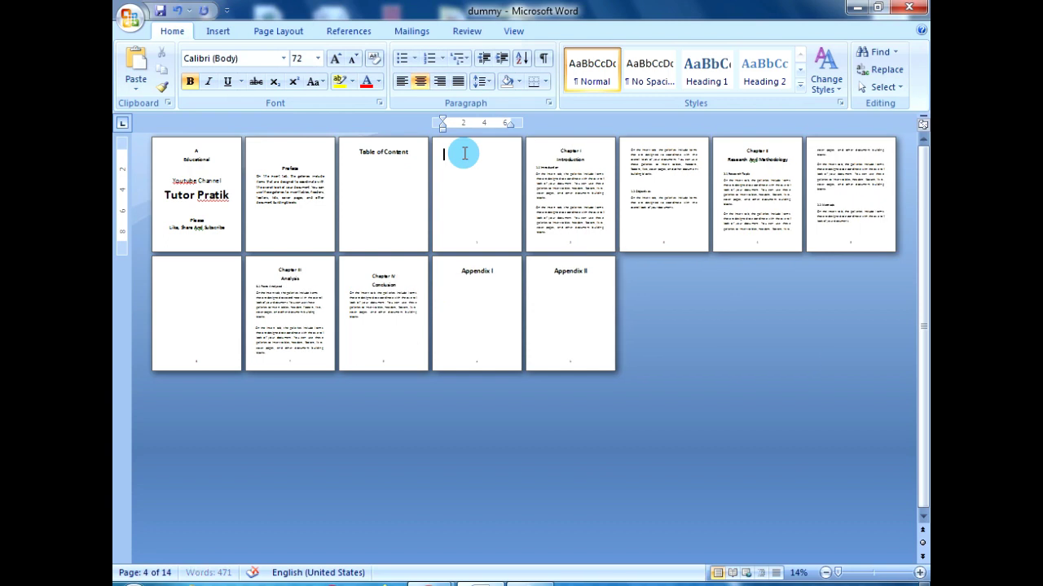
key("Delete")
key("Delete")
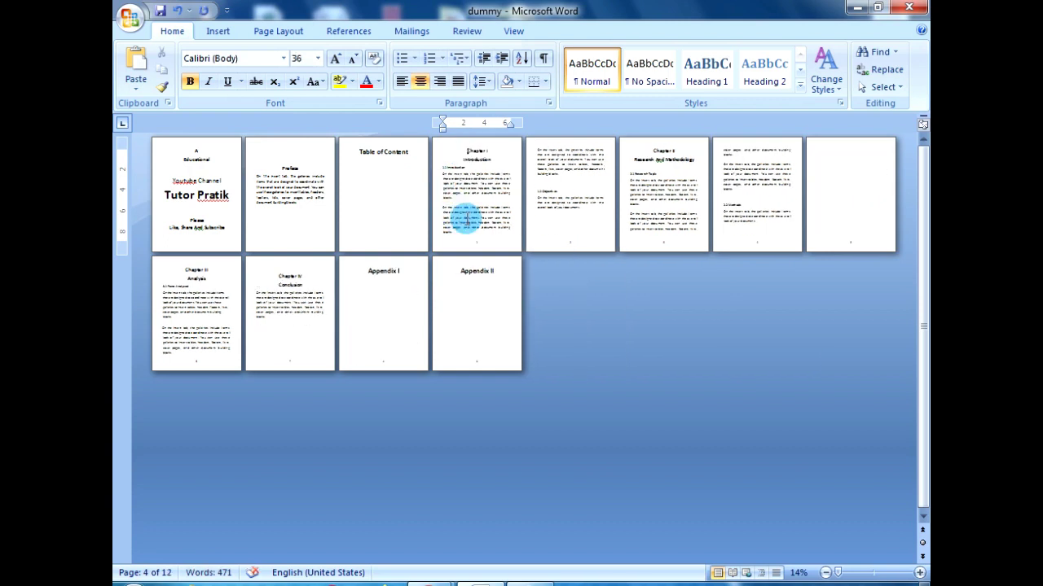
left_click(836, 160)
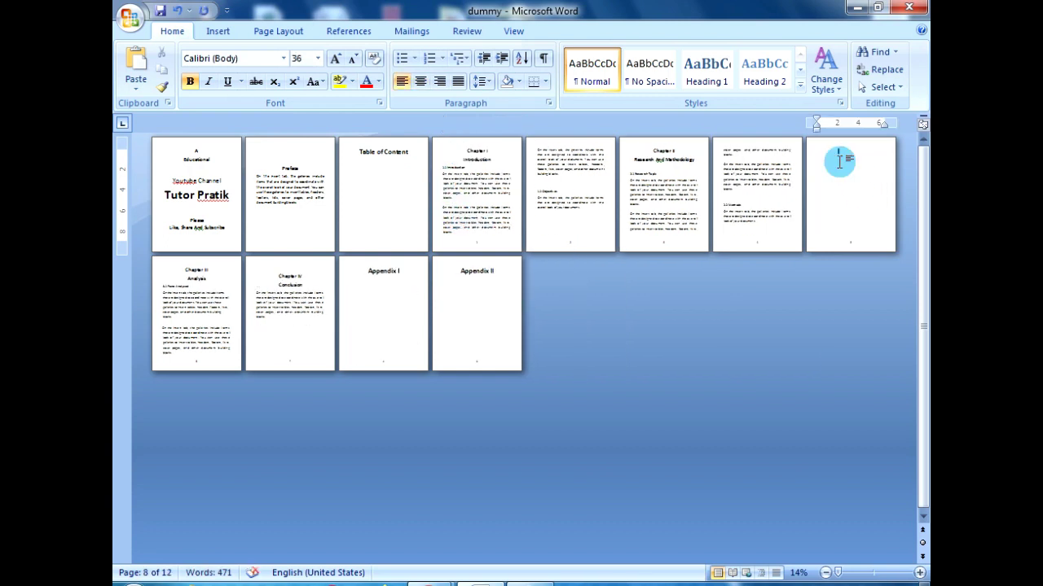
key("Delete")
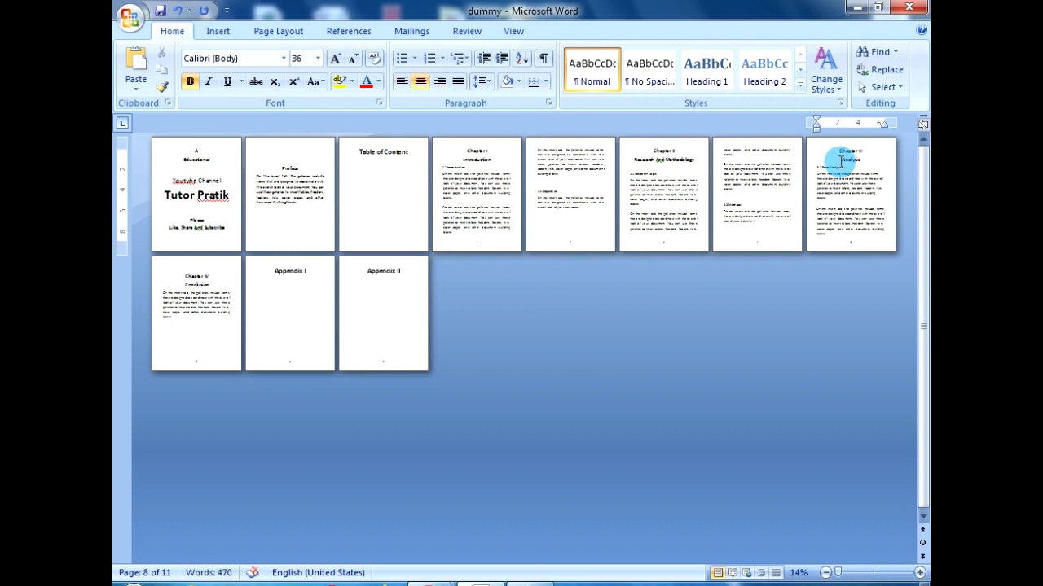
left_click(295, 332)
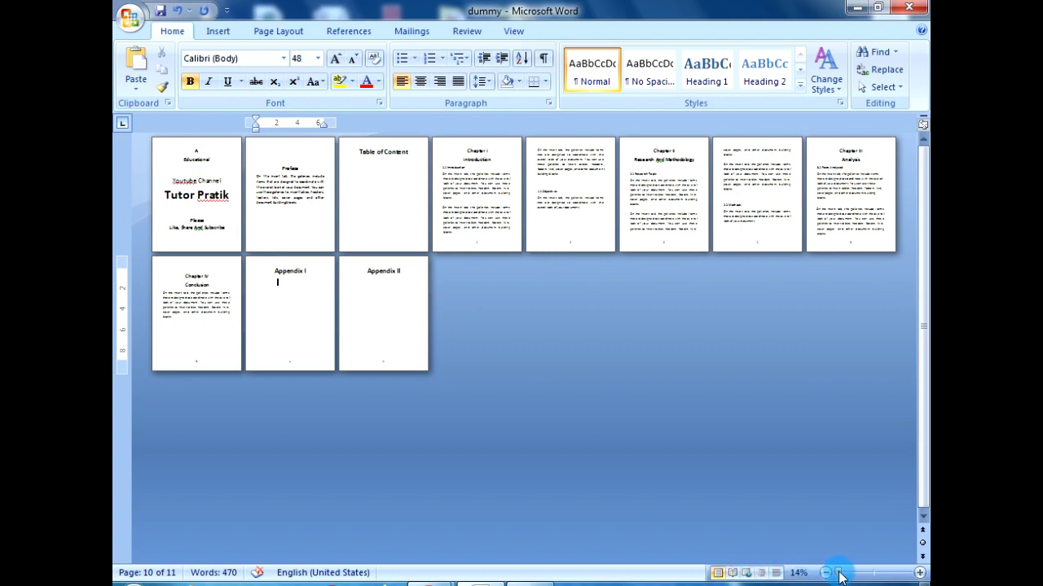
left_click_drag(839, 576, 844, 576)
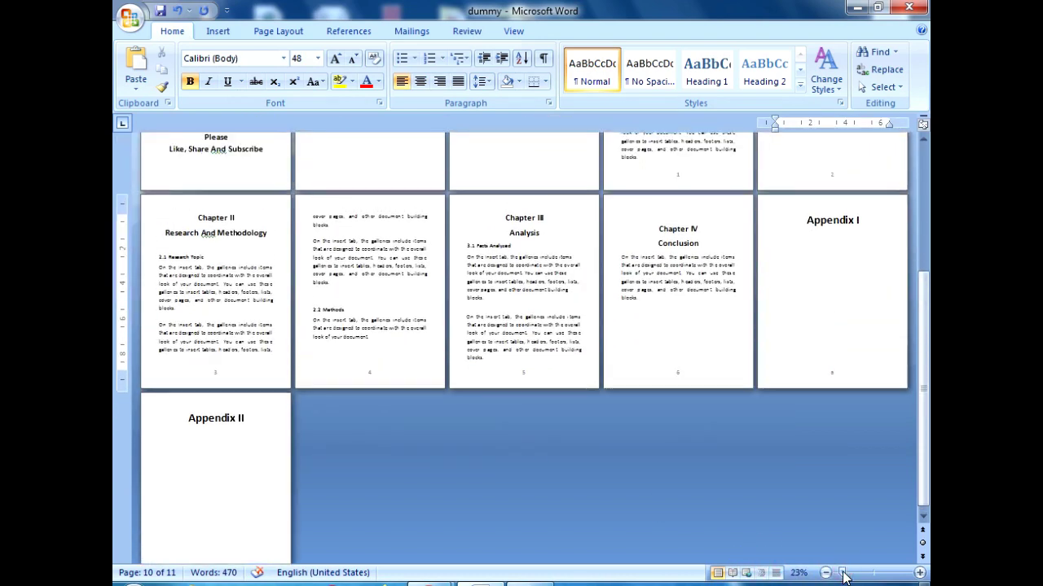
scroll(530, 442, "up", 5)
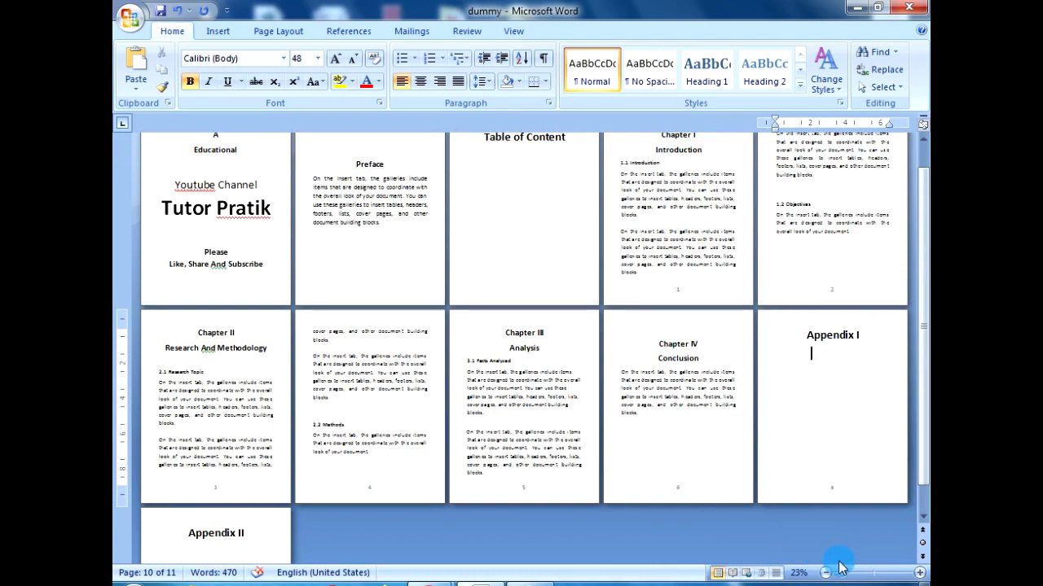
left_click_drag(844, 576, 850, 577)
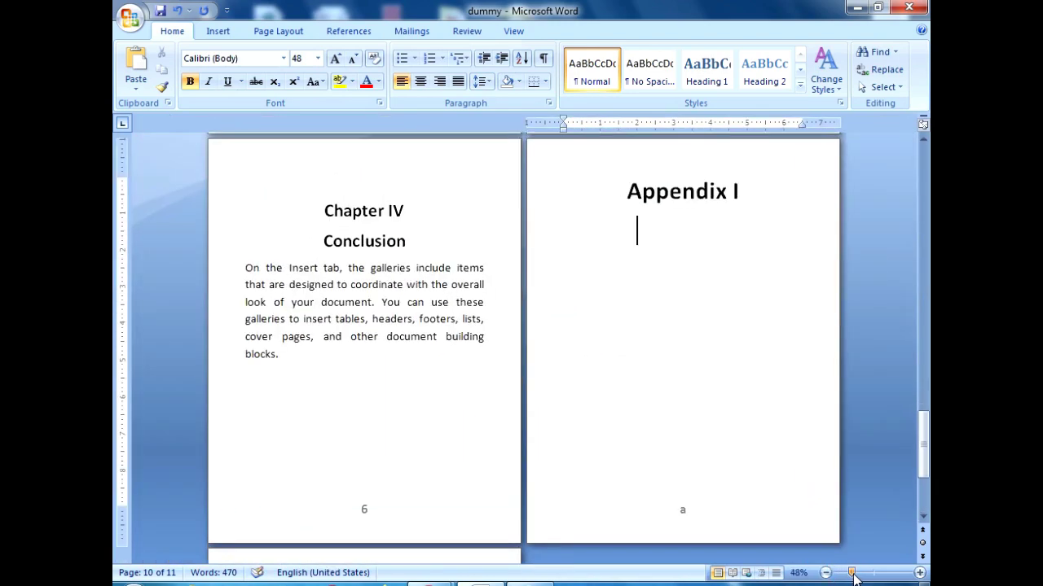
Enlarge the view and scroll through the report to check the 1–6 and a–b page numbers
left_click(619, 392)
scroll(619, 391, "up", 5)
scroll(619, 392, "up", 5)
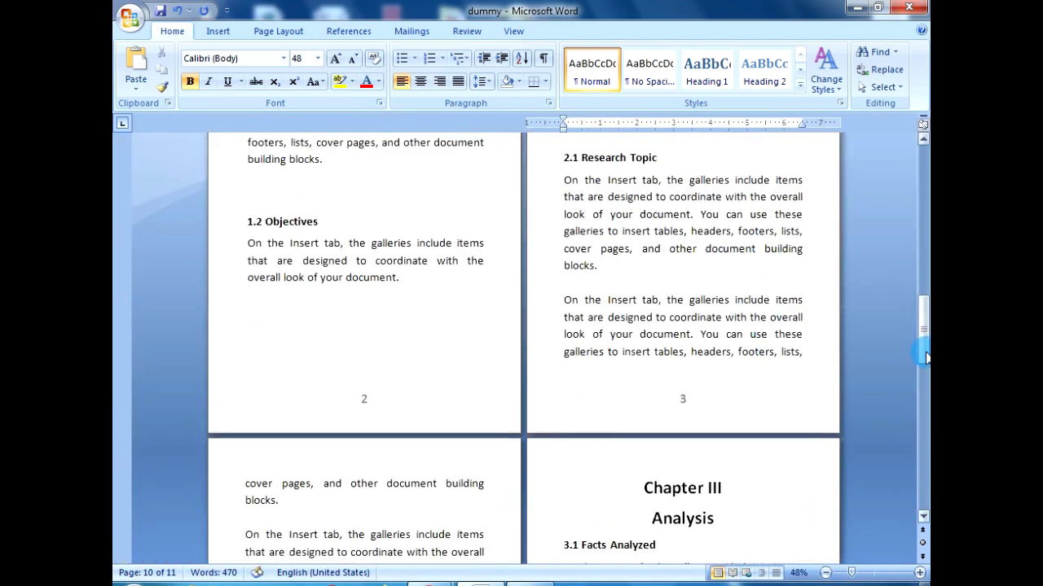
left_click_drag(923, 323, 923, 173)
scroll(533, 364, "down", 1)
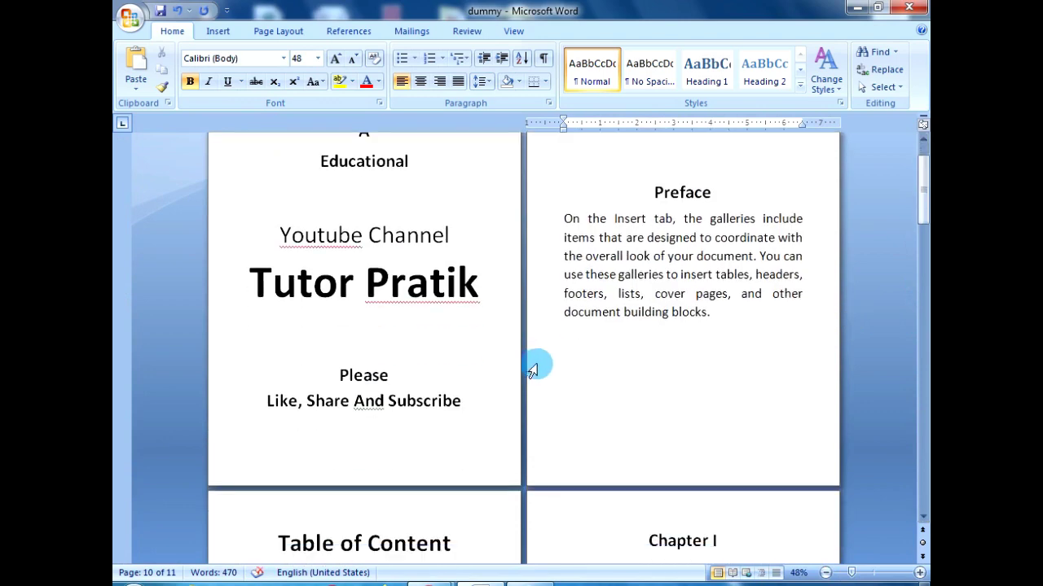
scroll(540, 360, "down", 1)
scroll(540, 360, "down", 1)
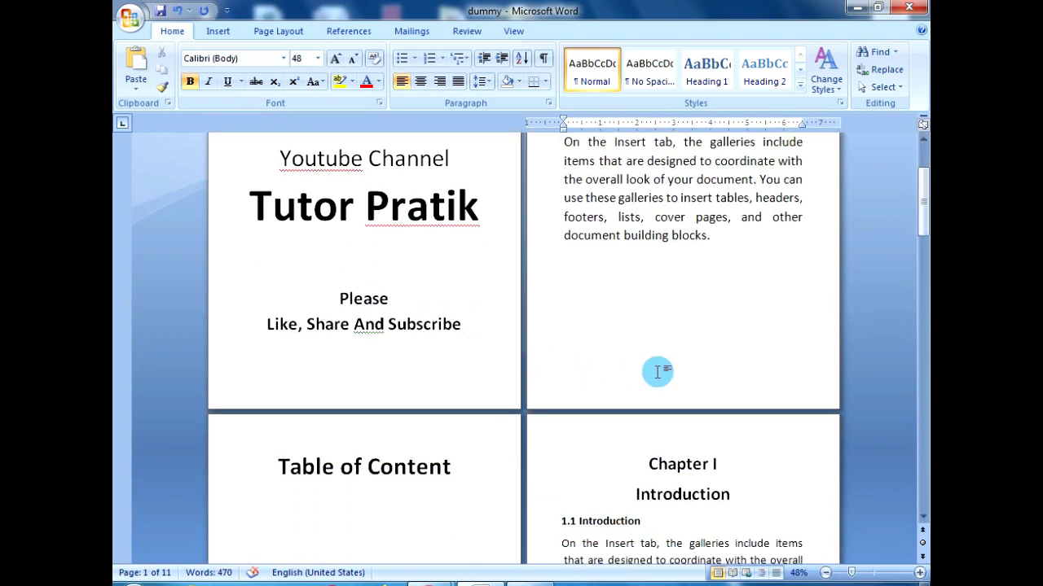
scroll(657, 362, "down", 2)
scroll(660, 359, "down", 6)
scroll(602, 360, "down", 2)
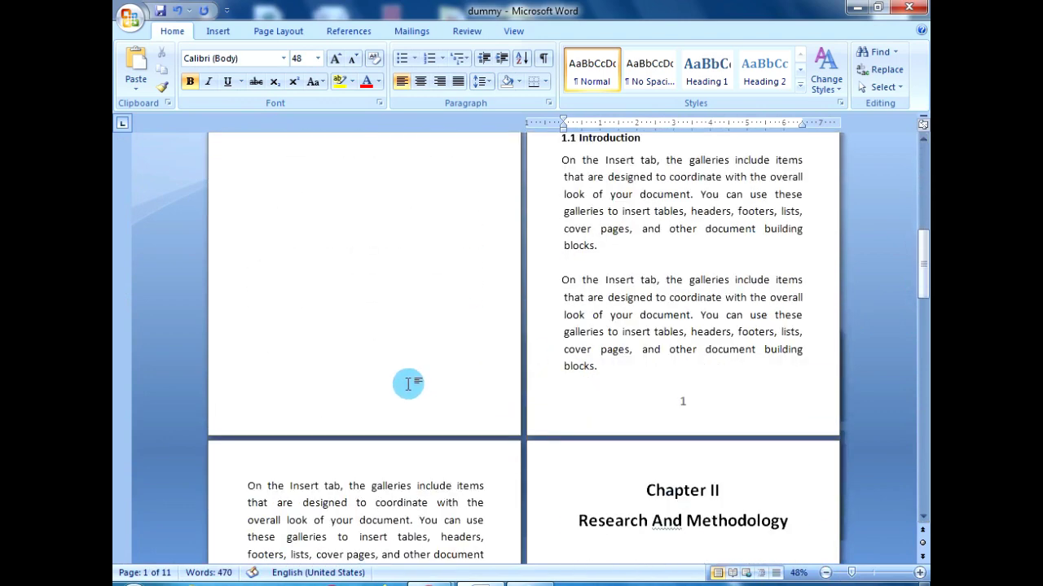
scroll(595, 368, "down", 2)
scroll(722, 326, "up", 4)
scroll(675, 361, "down", 3)
scroll(675, 361, "down", 1)
scroll(692, 362, "down", 6)
scroll(675, 375, "down", 2)
scroll(677, 369, "down", 6)
scroll(681, 364, "down", 3)
scroll(675, 361, "down", 4)
scroll(691, 363, "down", 3)
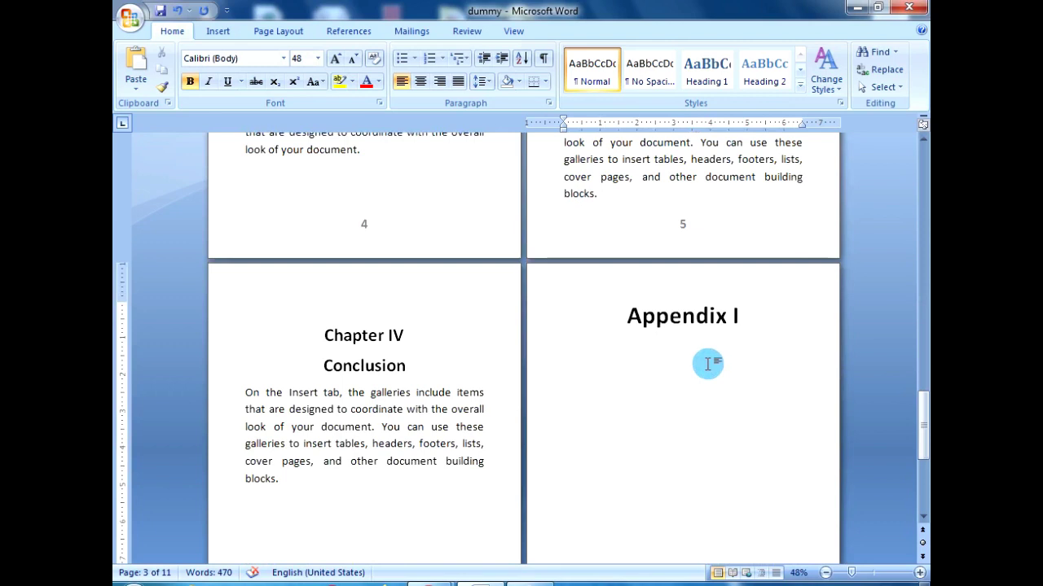
scroll(706, 361, "down", 4)
scroll(697, 360, "down", 1)
scroll(700, 359, "down", 2)
scroll(733, 358, "up", 3)
Scroll back and place the cursor below the Table of Content heading
left_click(668, 356)
scroll(700, 383, "down", 2)
scroll(688, 407, "down", 4)
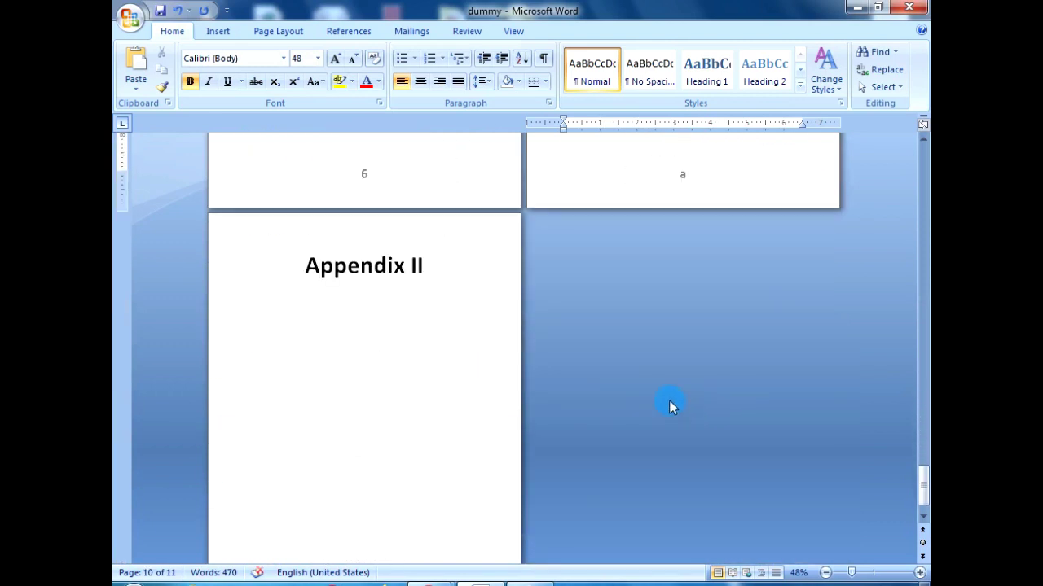
scroll(651, 403, "down", 1)
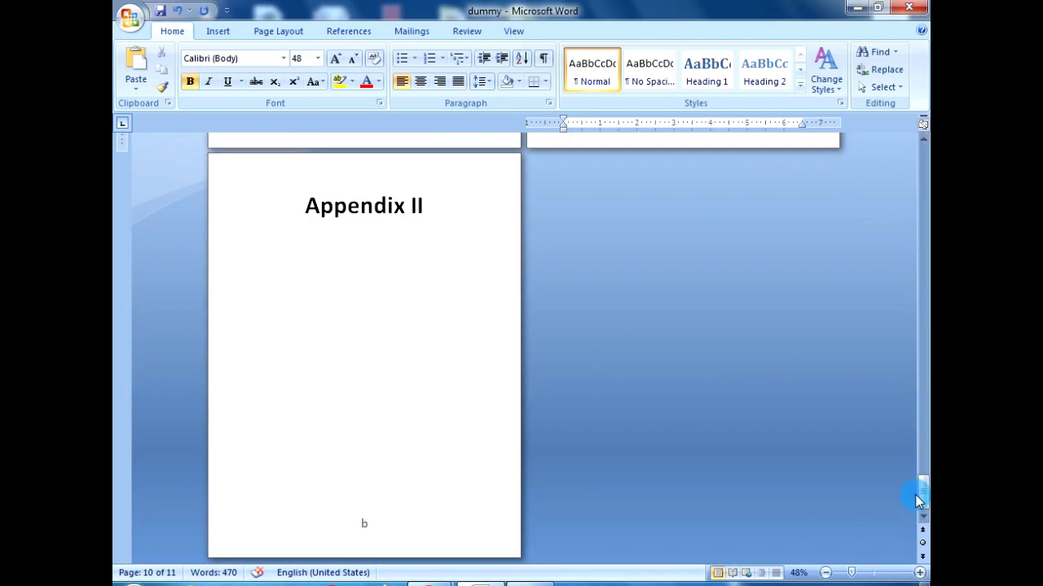
left_click_drag(916, 500, 927, 425)
left_click_drag(911, 150, 912, 151)
scroll(433, 379, "down", 2)
scroll(433, 379, "down", 5)
scroll(434, 378, "down", 2)
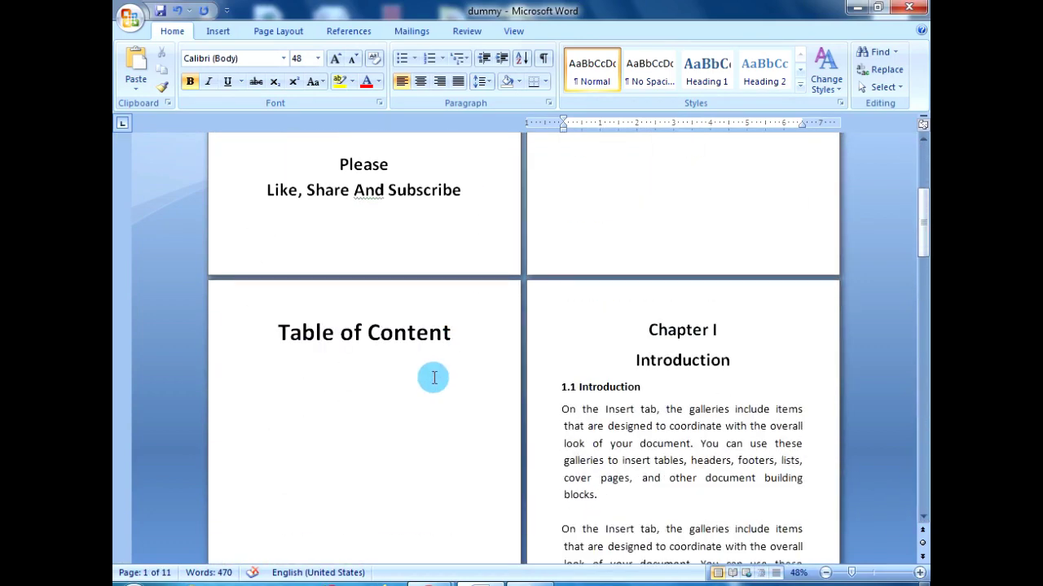
scroll(408, 385, "down", 1)
left_click(345, 355)
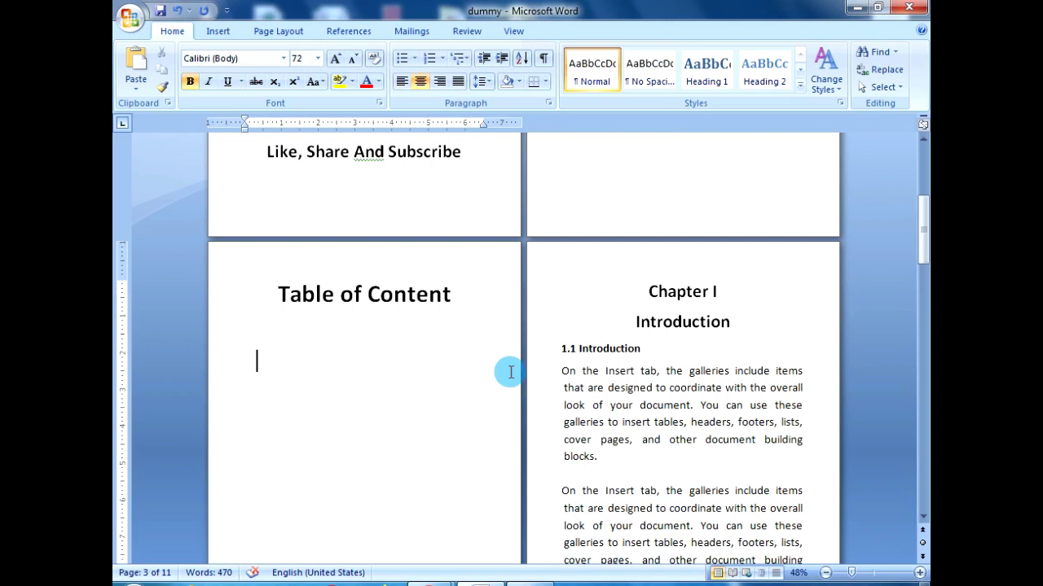
left_click_drag(635, 321, 698, 317)
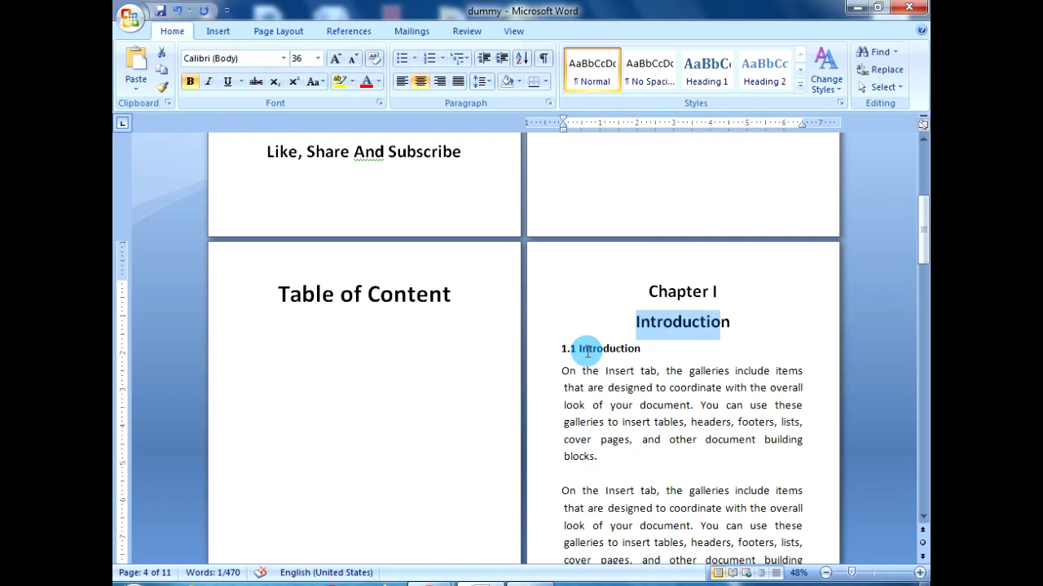
left_click(587, 350)
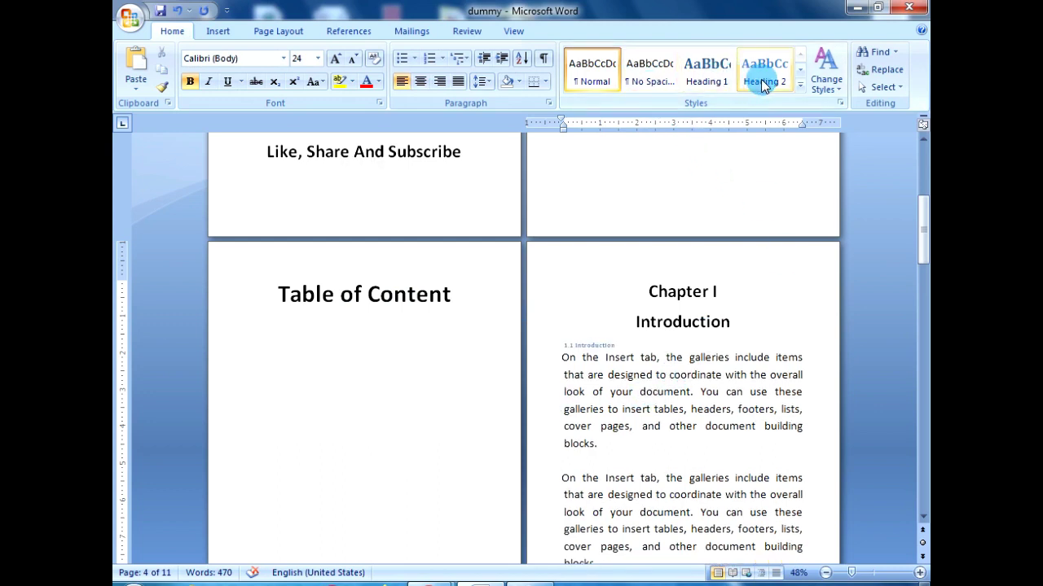
left_click(800, 85)
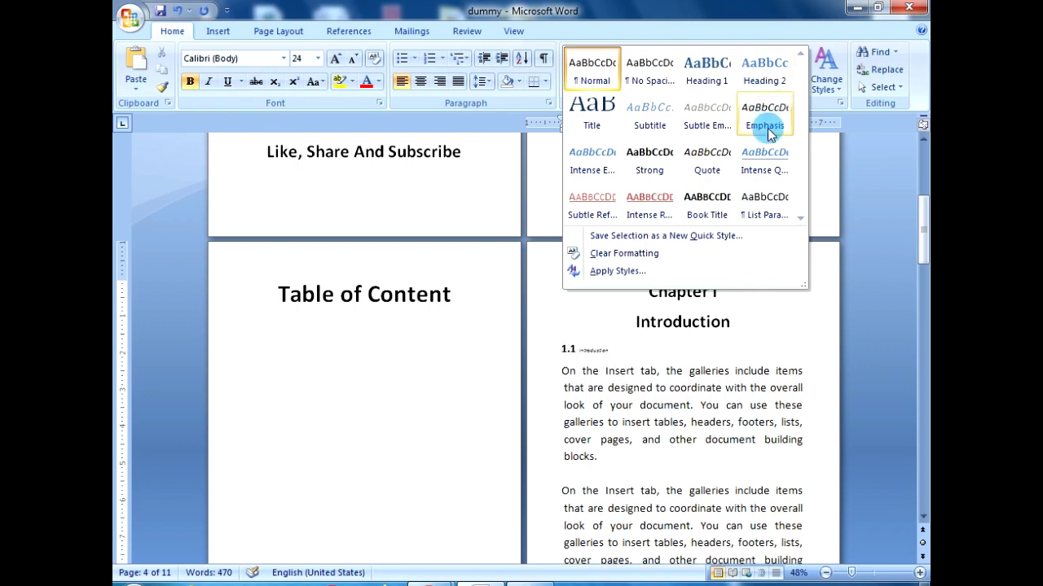
left_click(705, 440)
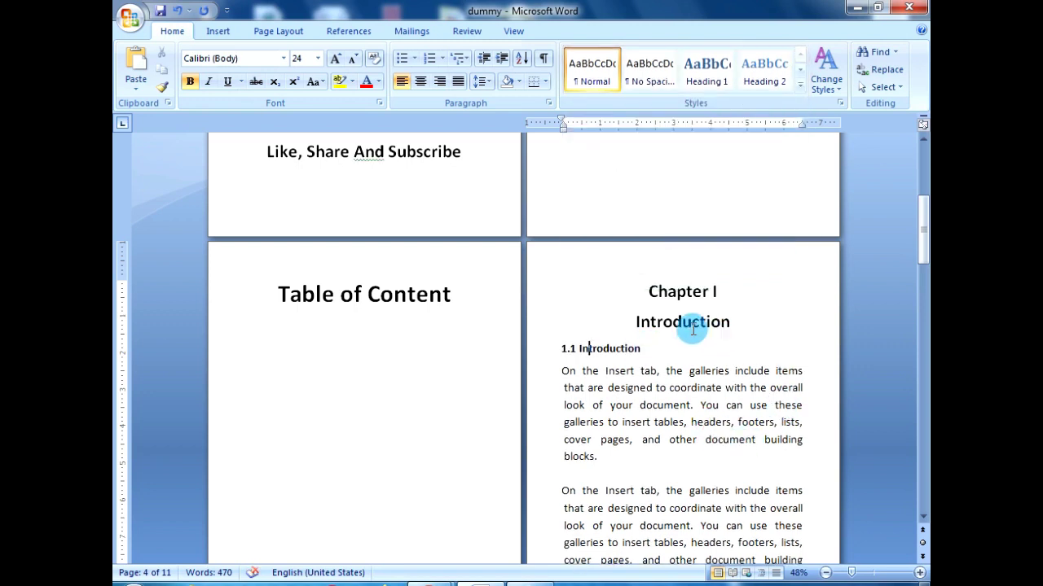
left_click(596, 350)
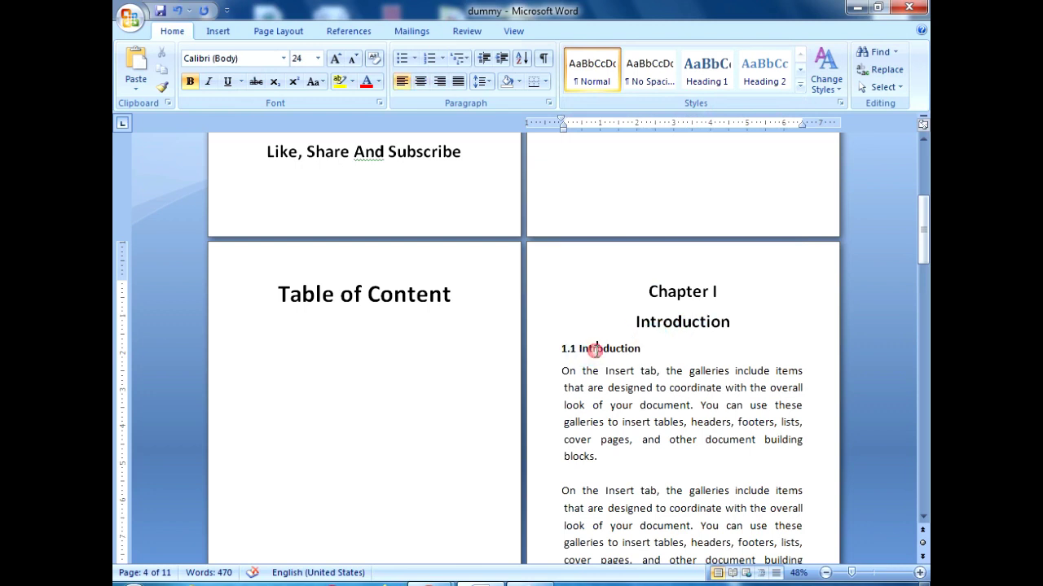
right_click(699, 396)
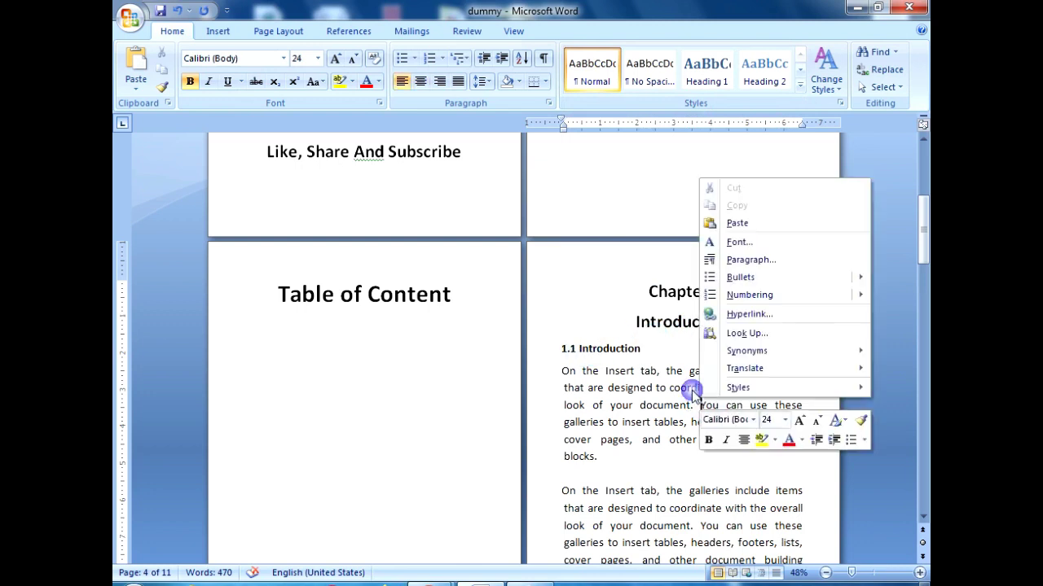
Save the paragraph's formatting as a new quick style named h1
mouse_move(763, 390)
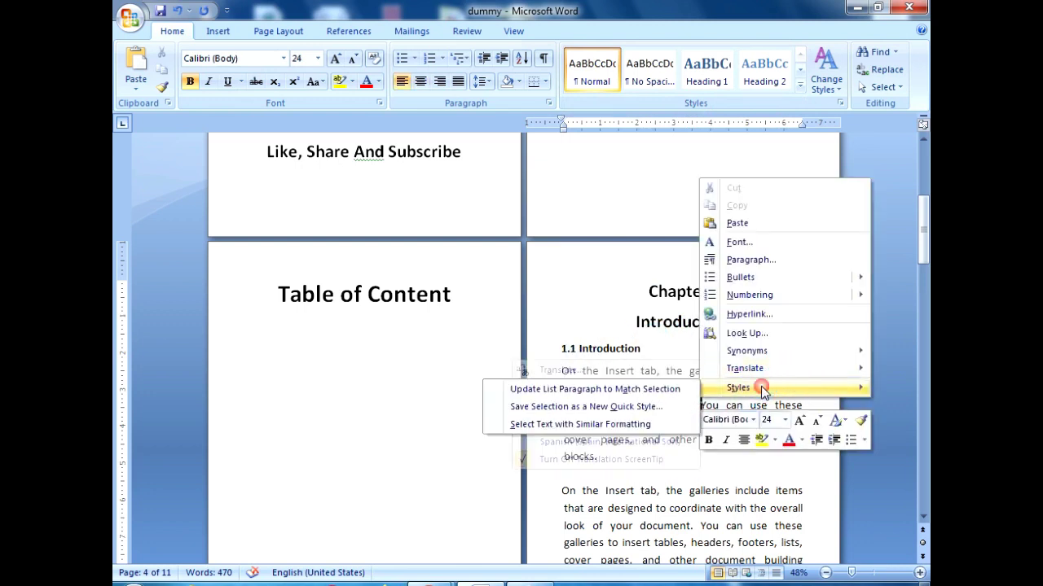
left_click(599, 411)
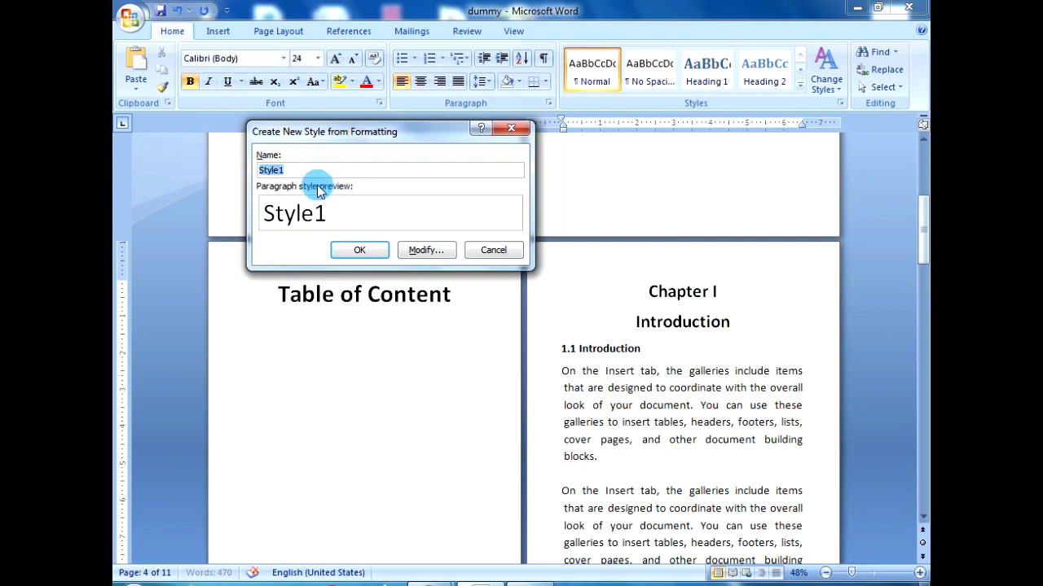
type("h1")
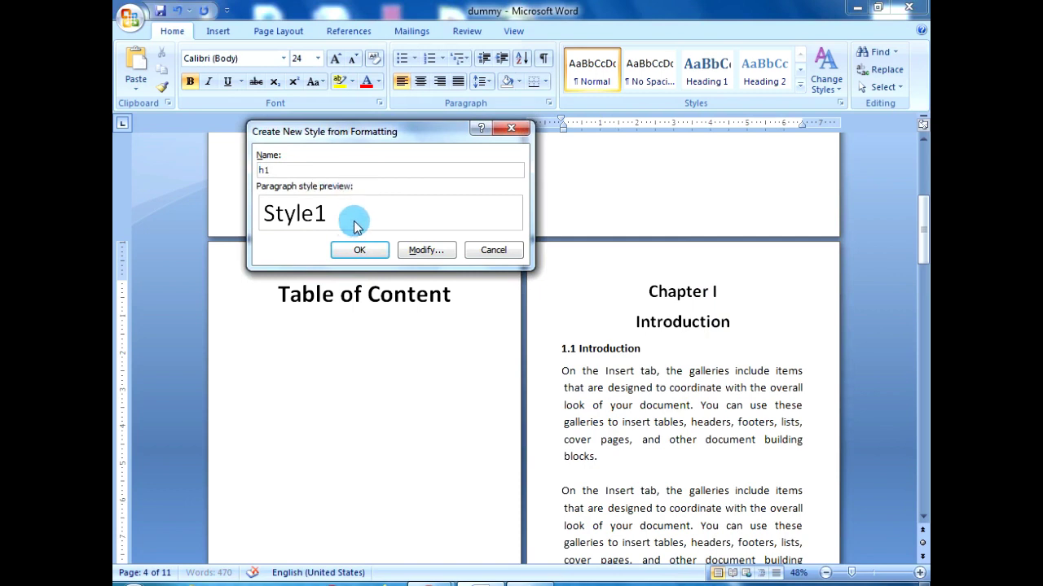
left_click(429, 213)
left_click(425, 250)
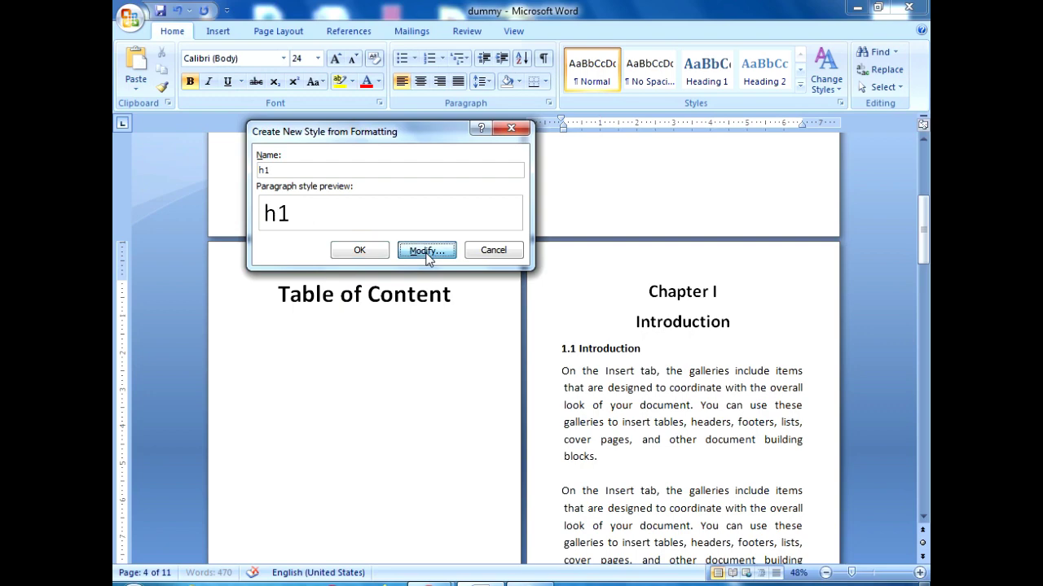
Base h1 on Heading 1 with Automatic colour, bold, Calibri (Body) 36 pt, and apply it
left_click(442, 220)
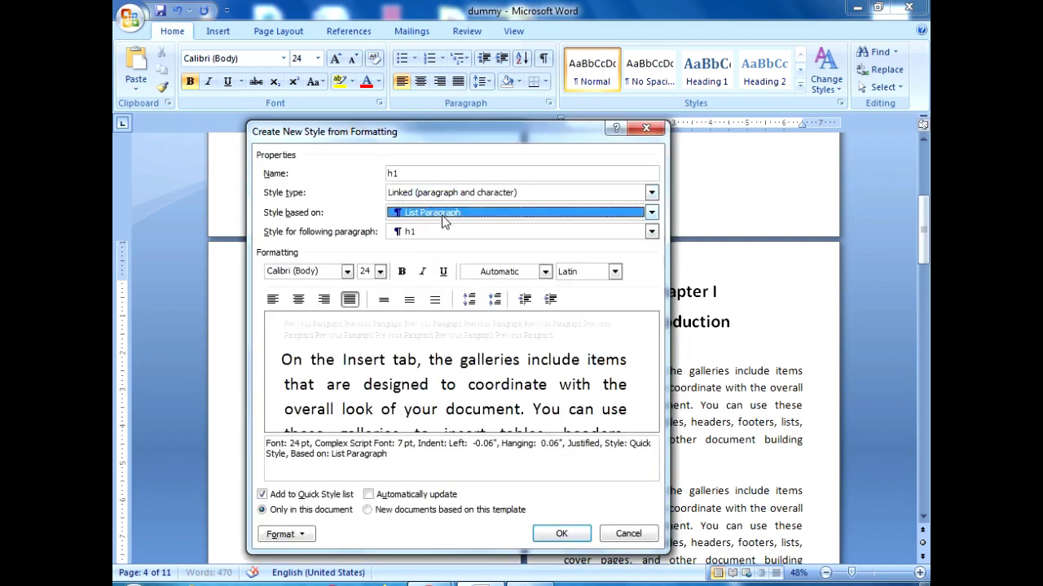
left_click(438, 249)
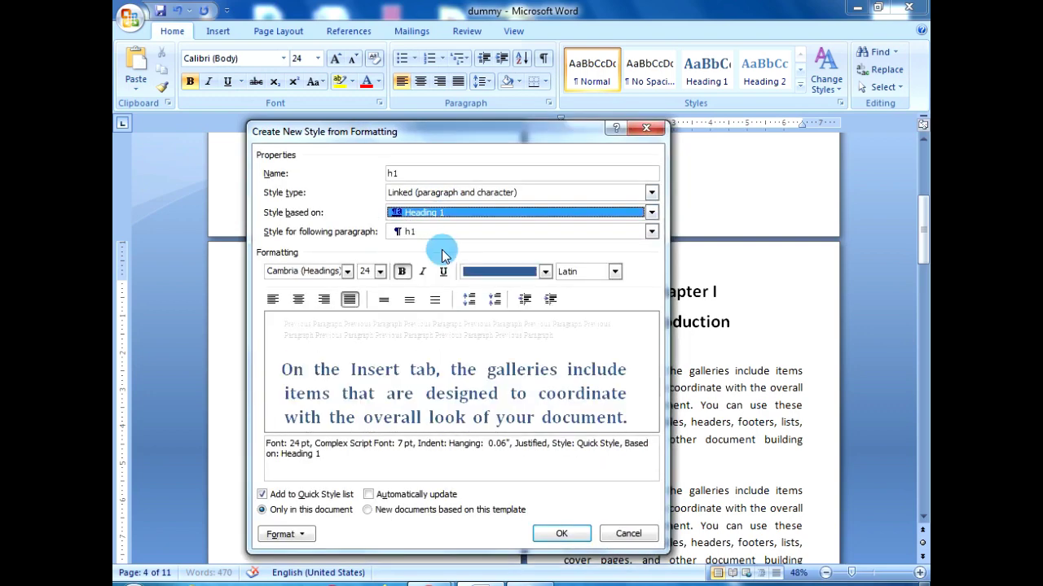
left_click(493, 272)
left_click(484, 290)
left_click(402, 273)
left_click(402, 272)
left_click(347, 271)
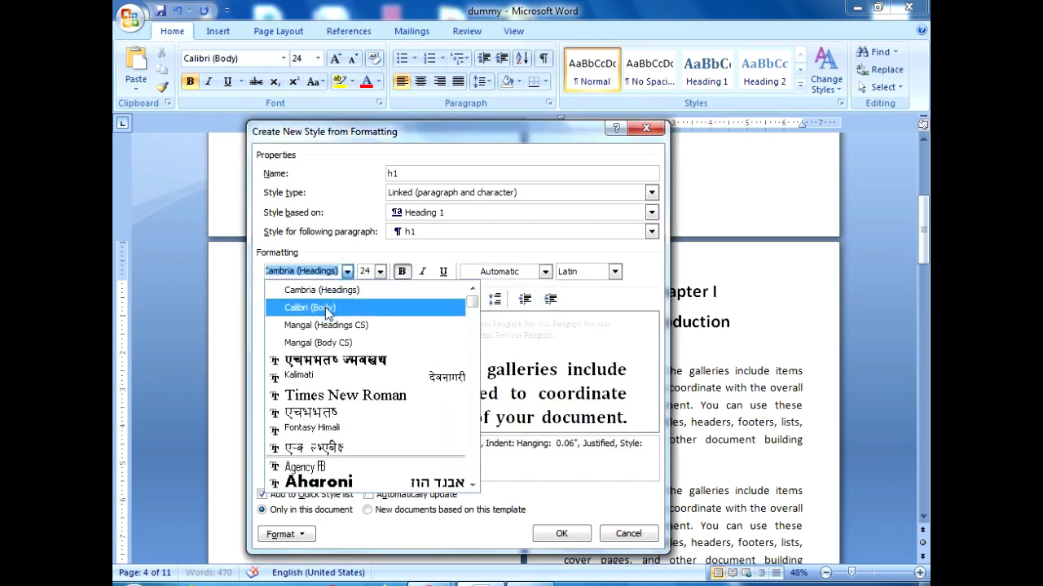
left_click(321, 308)
left_click(379, 272)
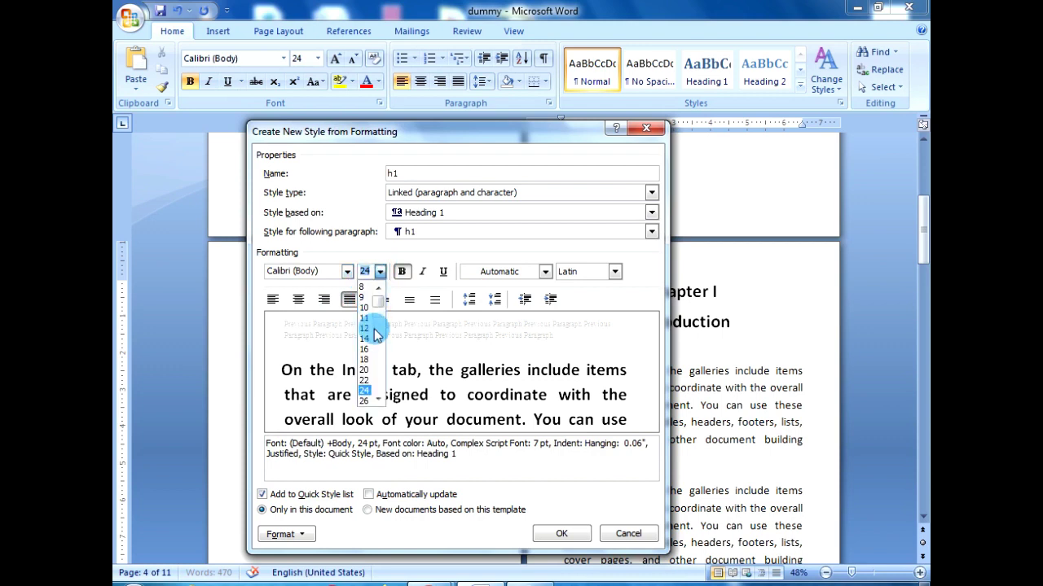
left_click(380, 400)
left_click(380, 400)
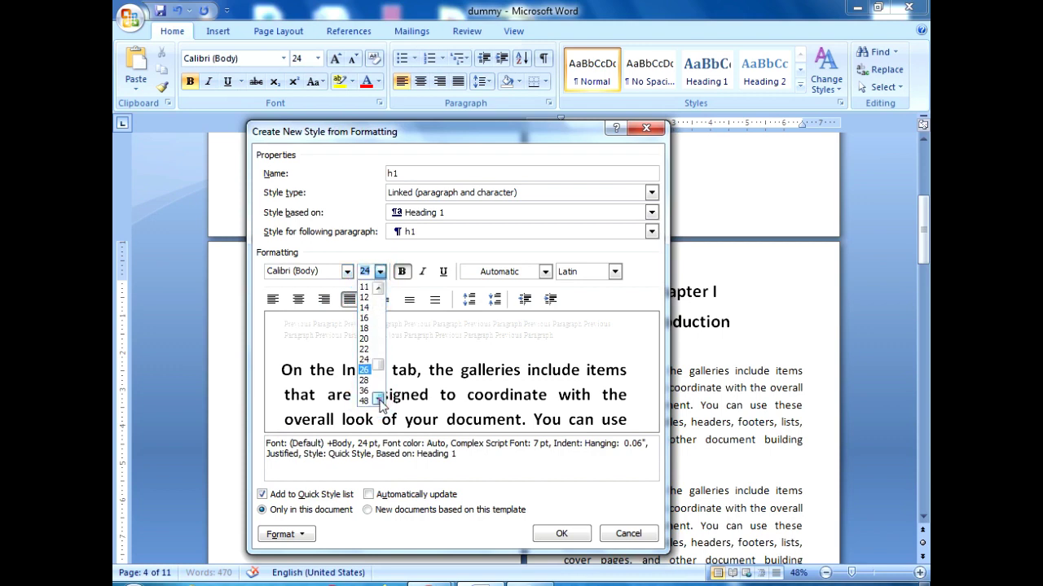
left_click(364, 390)
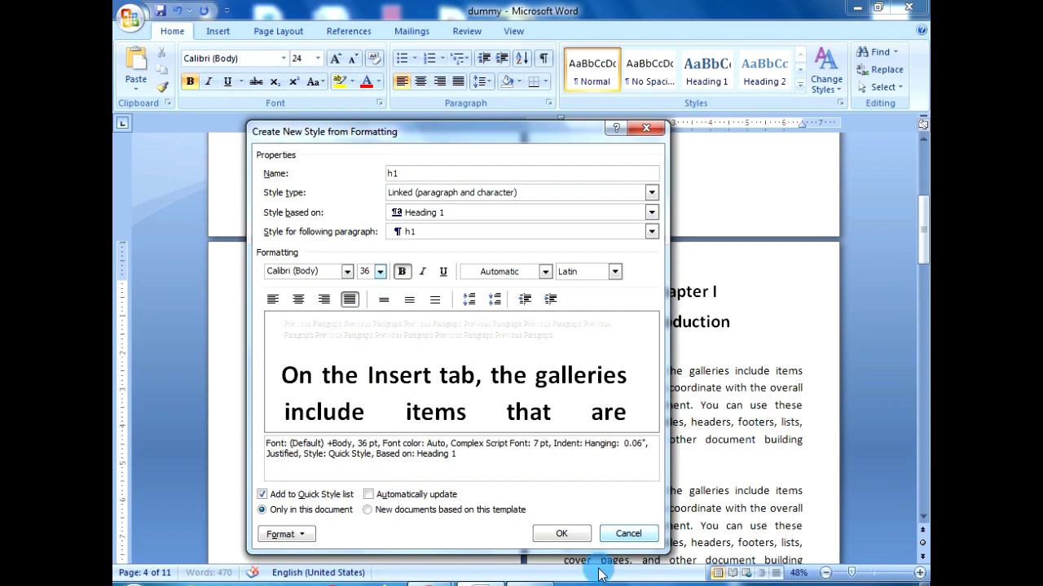
left_click(561, 534)
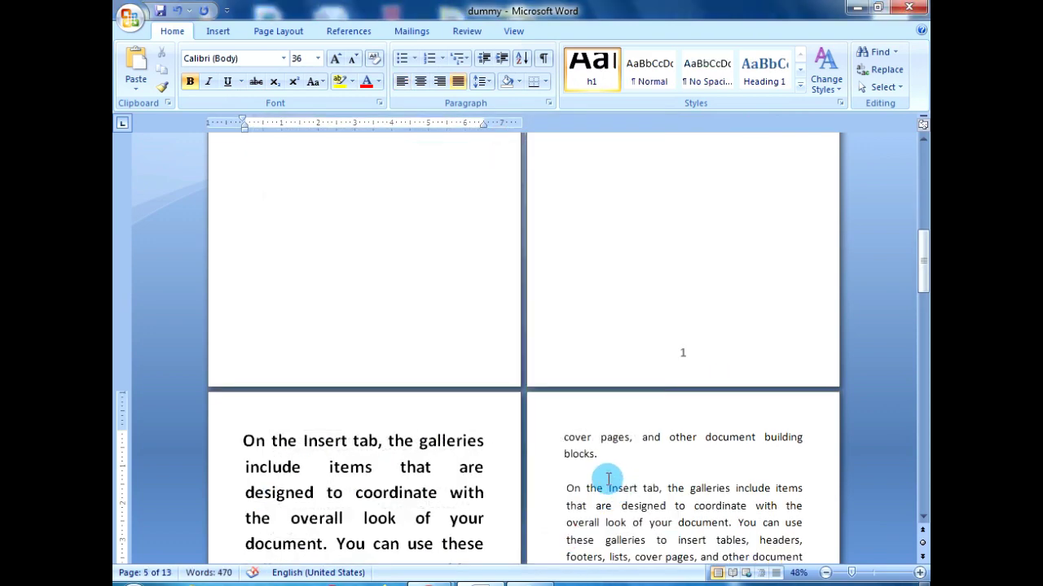
Undo the h1 style with Ctrl+Z, returning the report to 11 pages
scroll(526, 352, "up", 3)
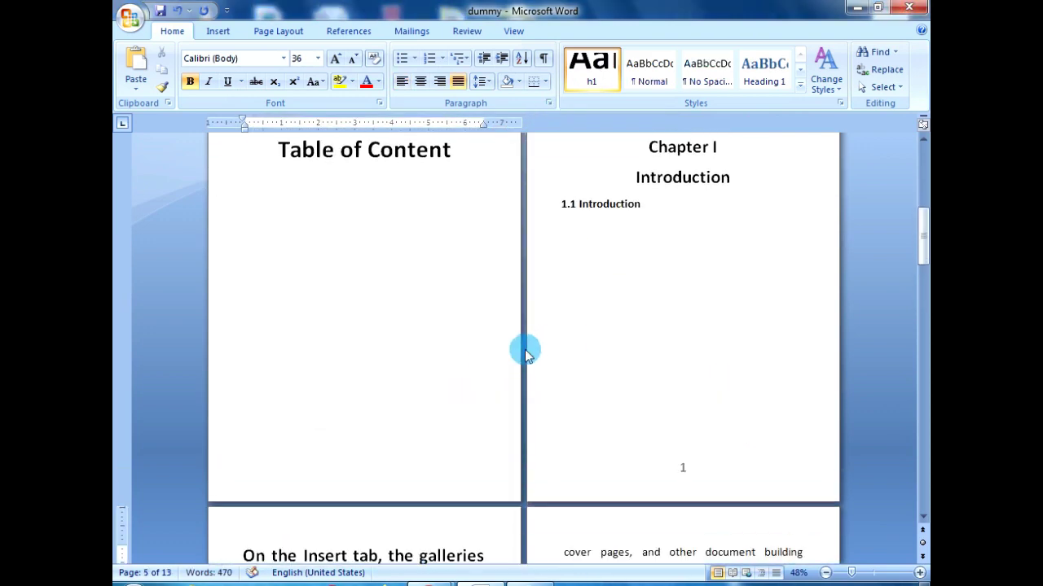
scroll(489, 349, "down", 3)
scroll(491, 350, "down", 2)
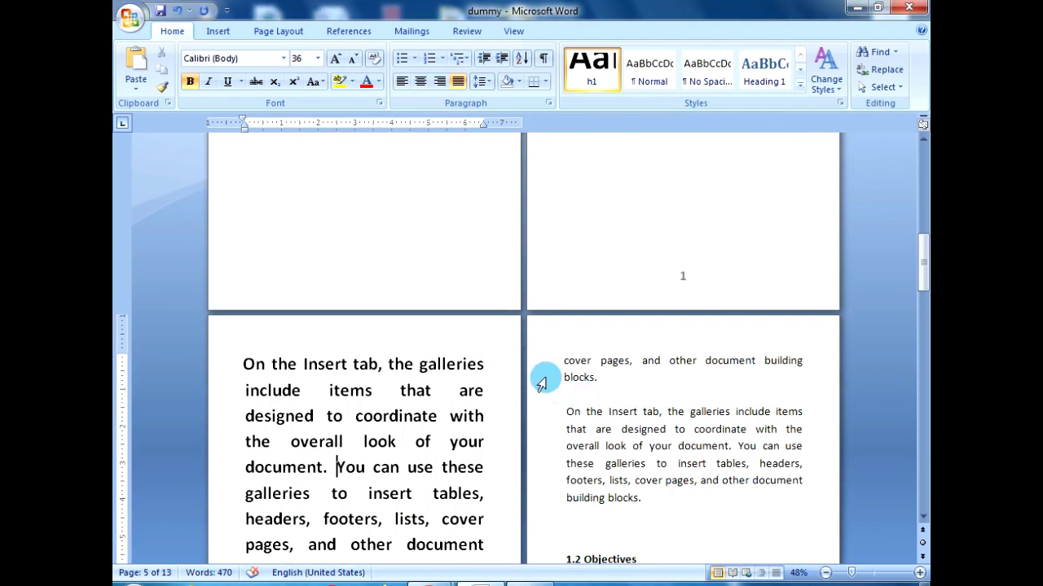
key("ctrl+z")
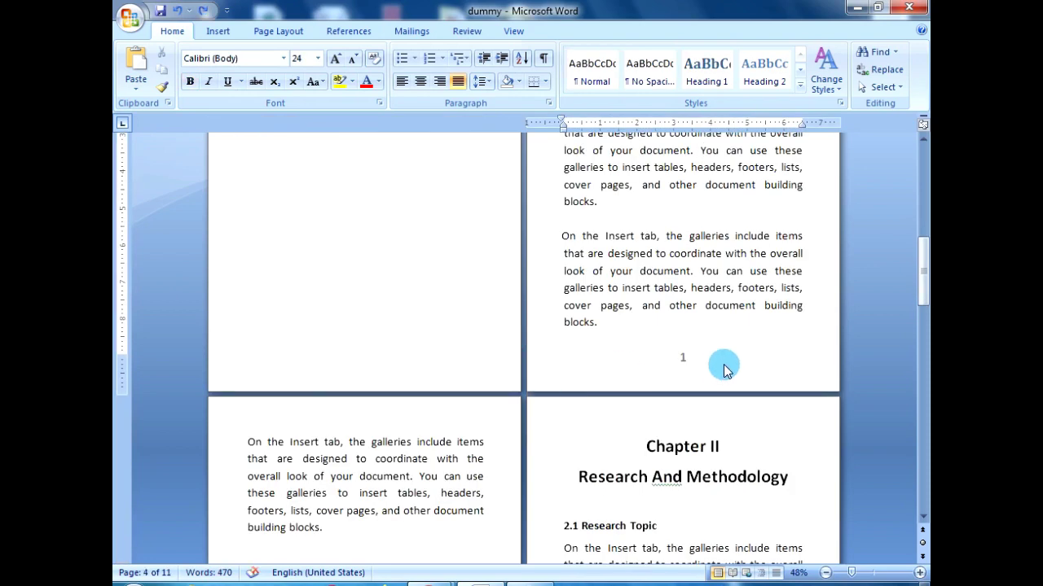
scroll(701, 277, "up", 2)
scroll(682, 275, "up", 2)
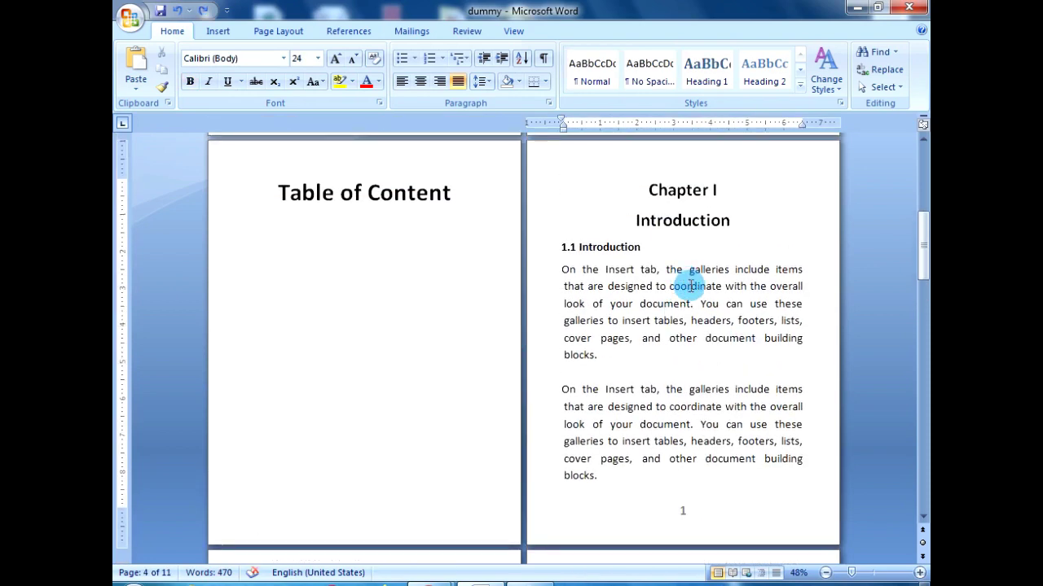
Save the Introduction title's formatting as a new quick style named h1
left_click(673, 220)
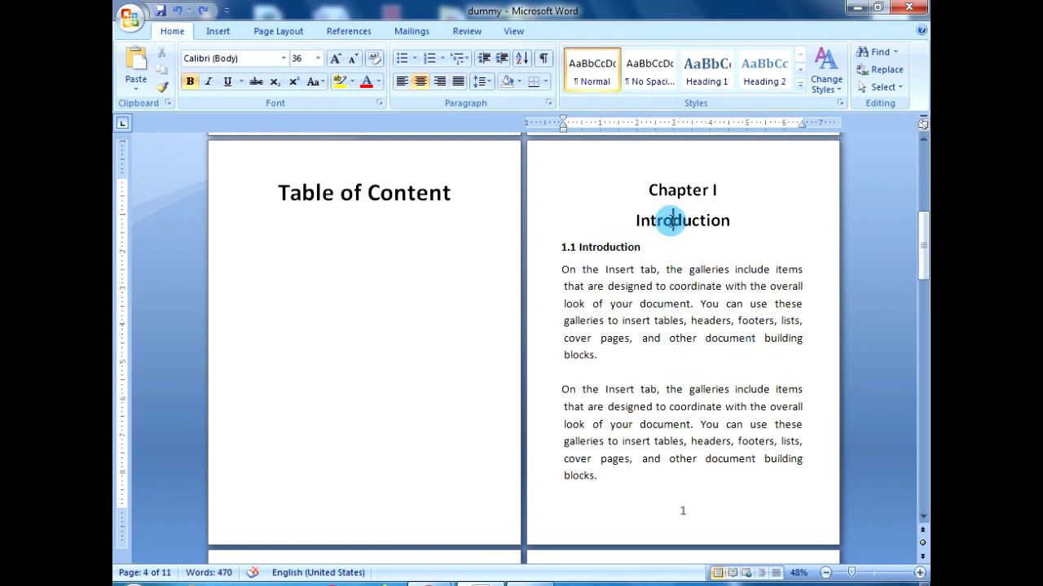
right_click(672, 220)
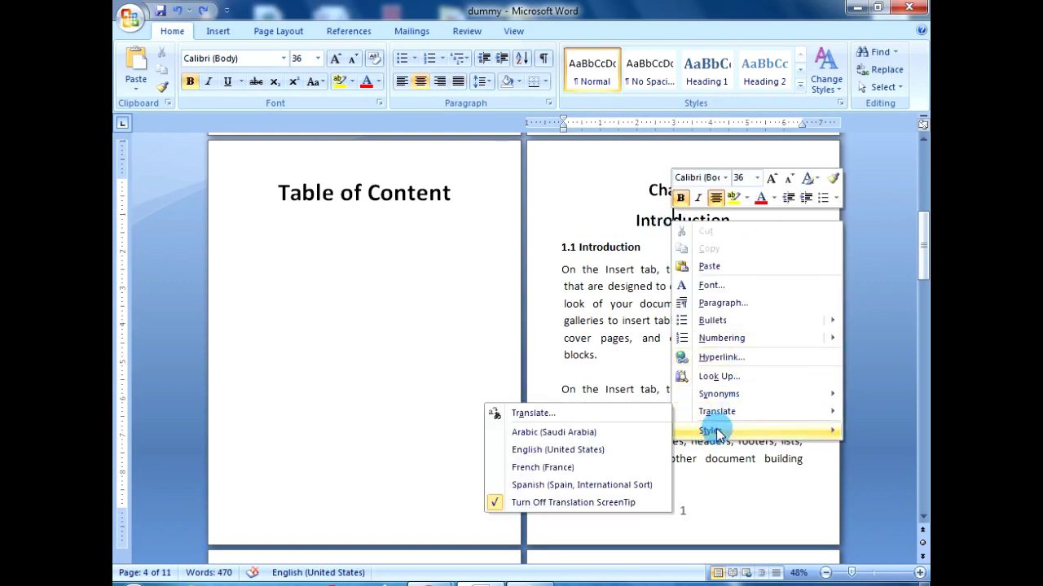
mouse_move(717, 434)
left_click(558, 449)
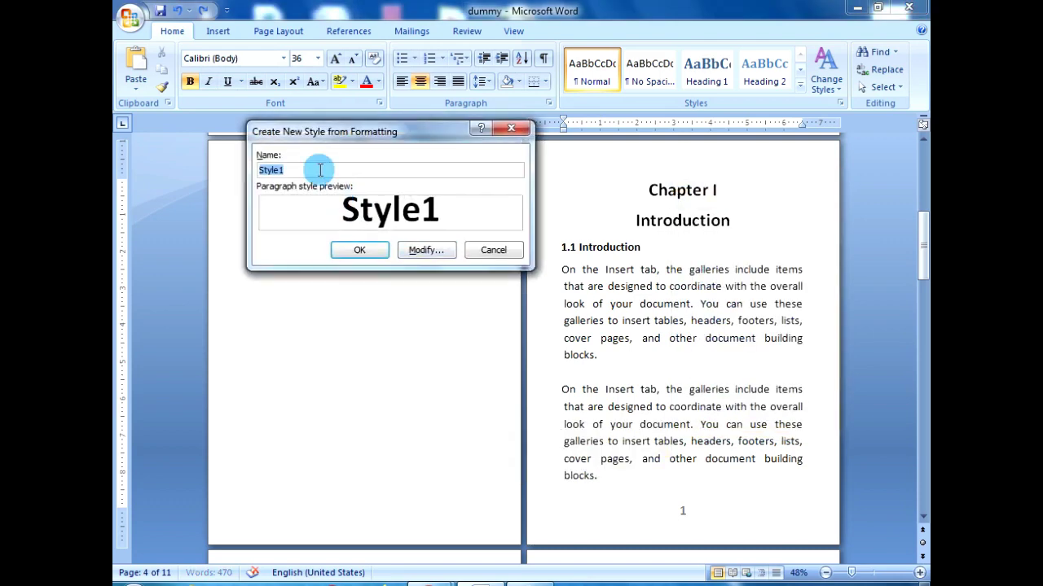
left_click(428, 251)
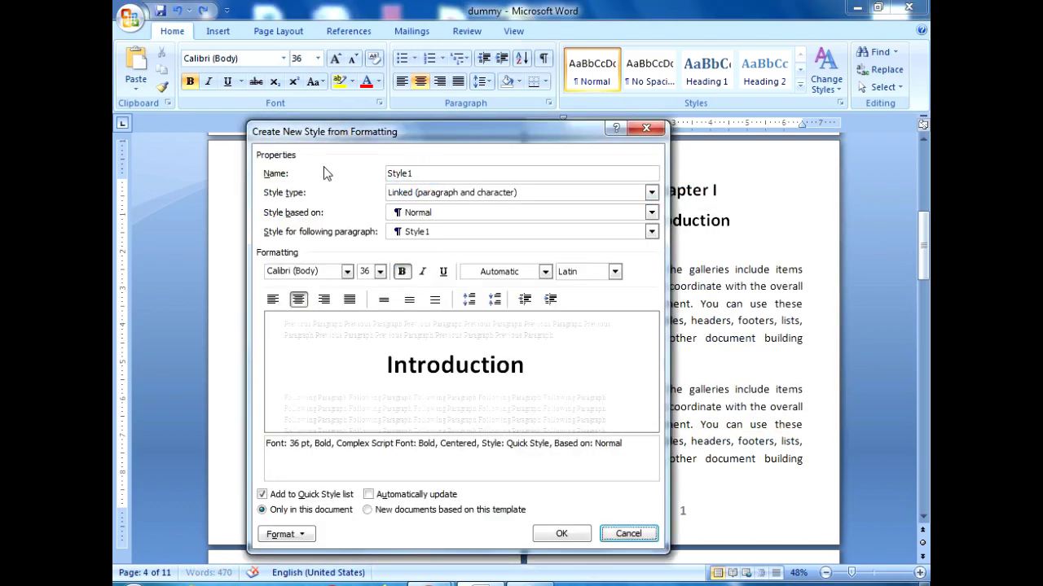
double_click(424, 172)
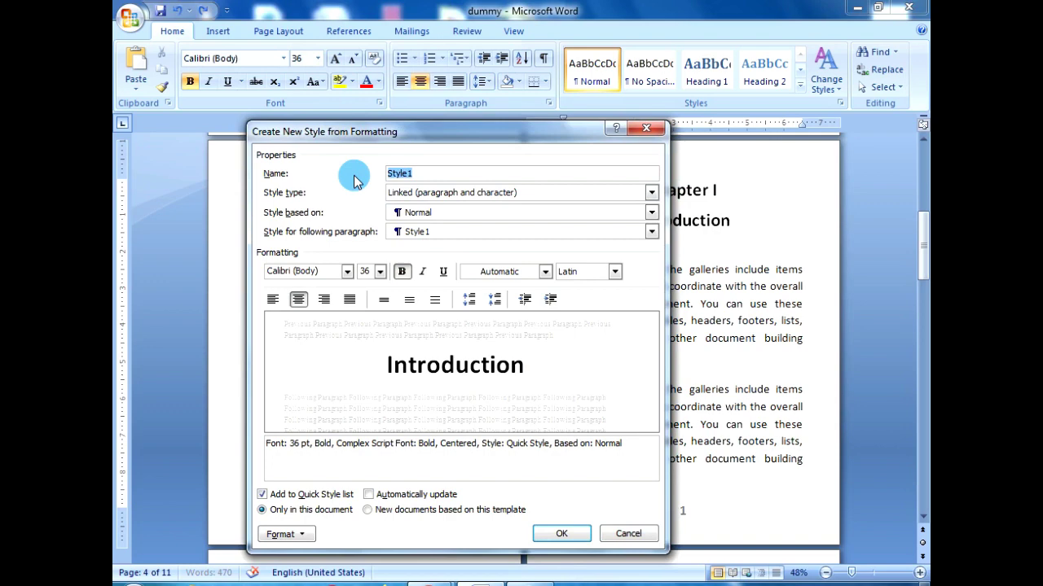
type("h1")
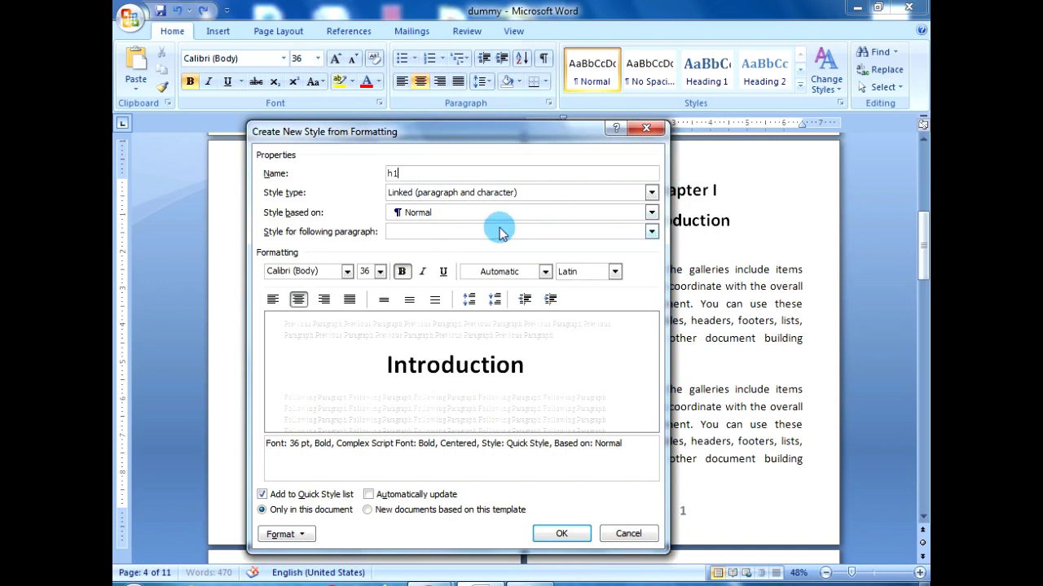
Base h1 on Heading 1 with Automatic colour, bold, and Calibri (Body) font
left_click(498, 212)
left_click(410, 260)
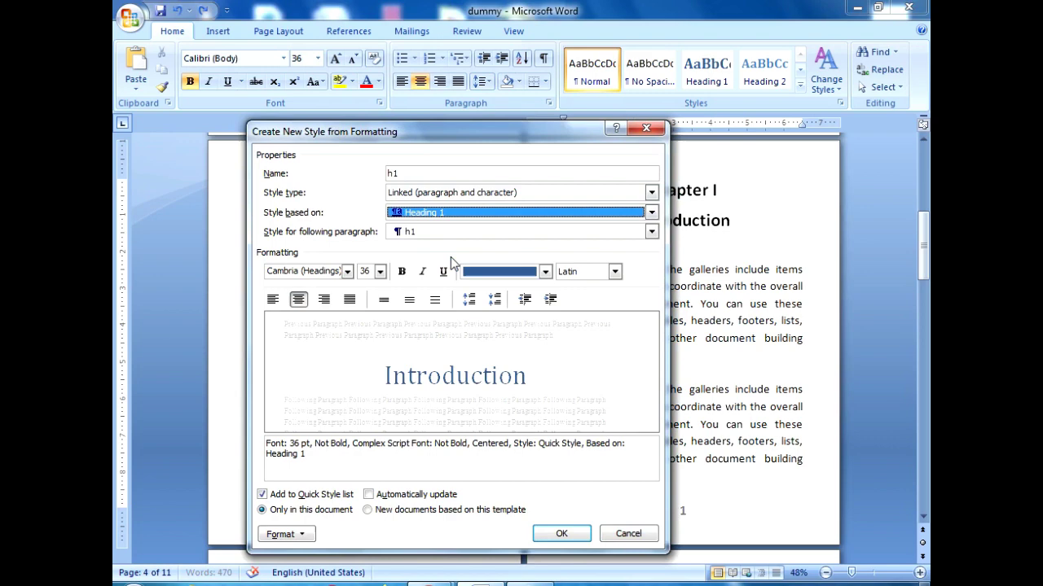
left_click(501, 271)
left_click(493, 292)
left_click(400, 272)
left_click(301, 271)
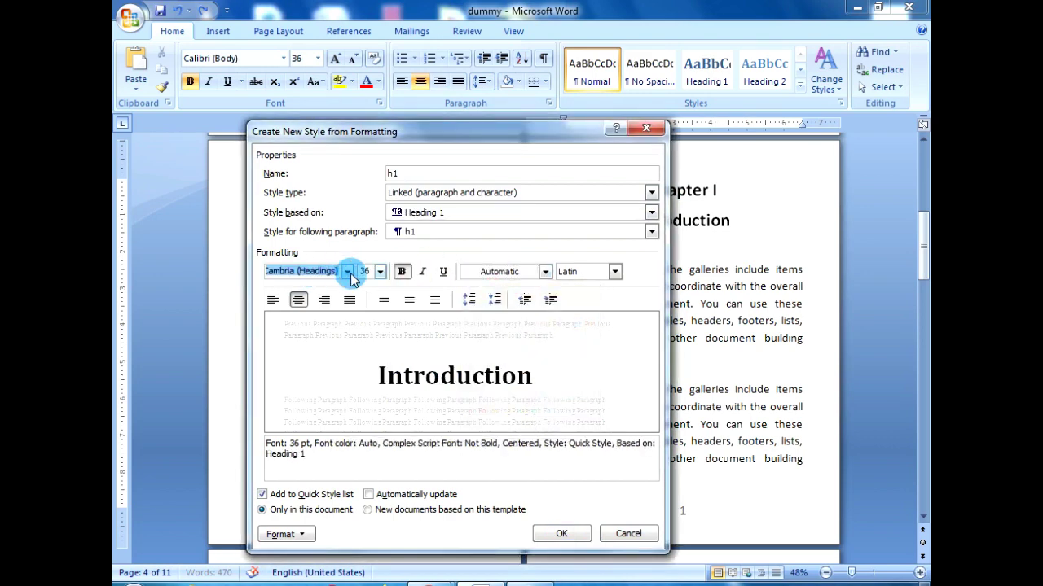
left_click(347, 272)
left_click(309, 307)
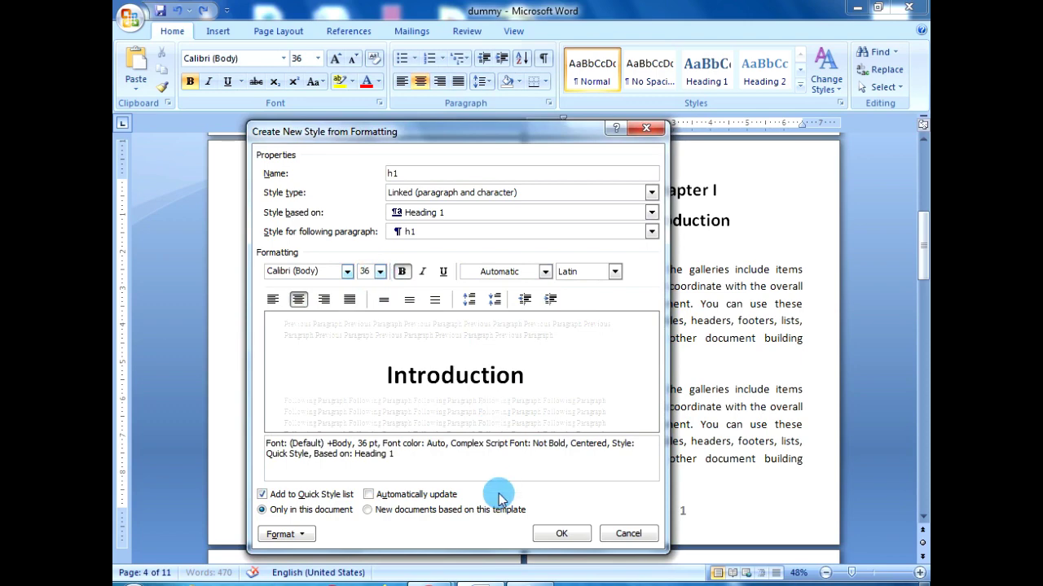
left_click(562, 533)
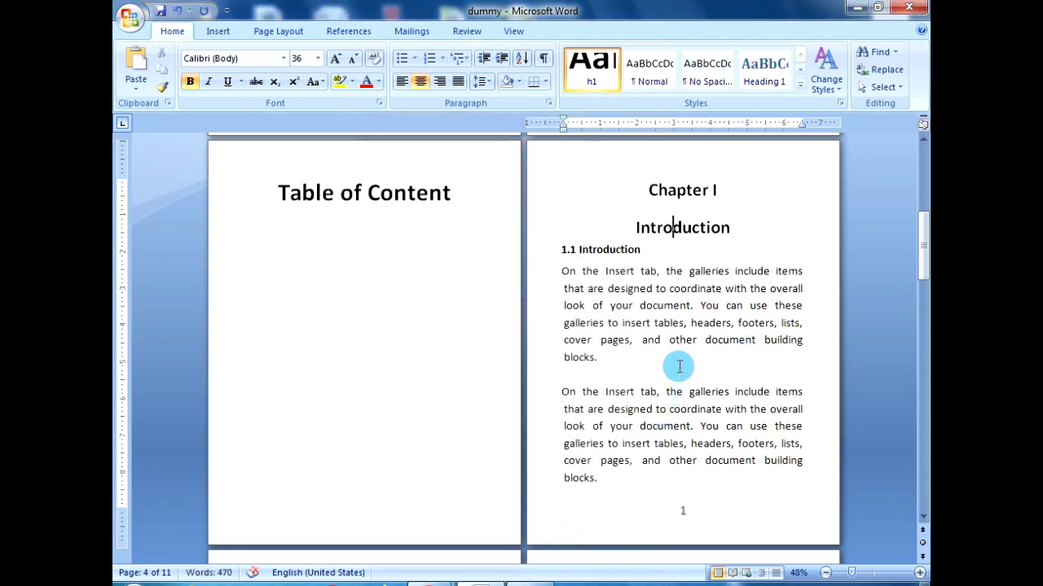
left_click(610, 251)
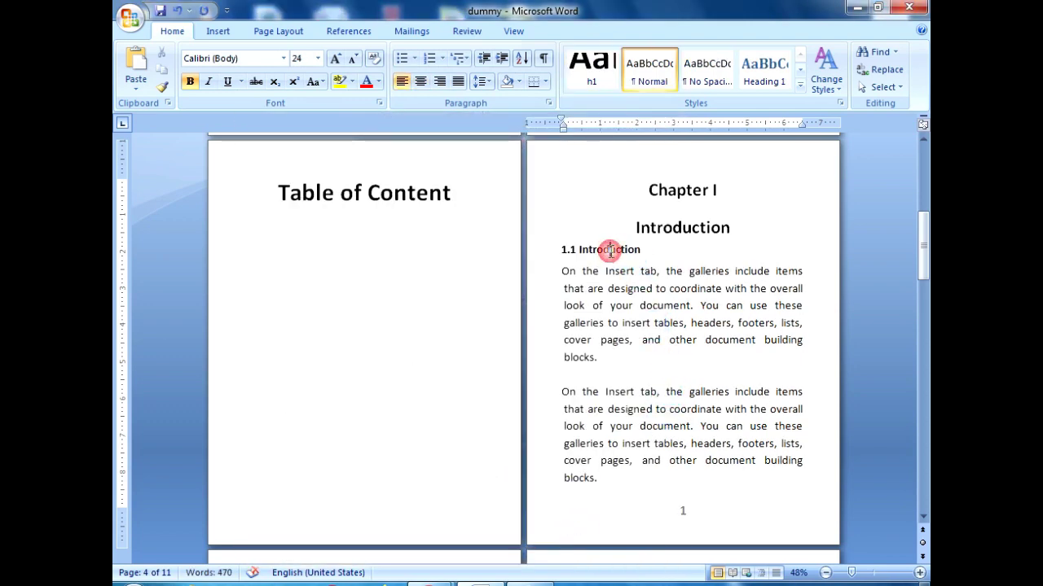
Save the 1.1 Introduction heading's formatting as a new Quick Style
right_click(610, 251)
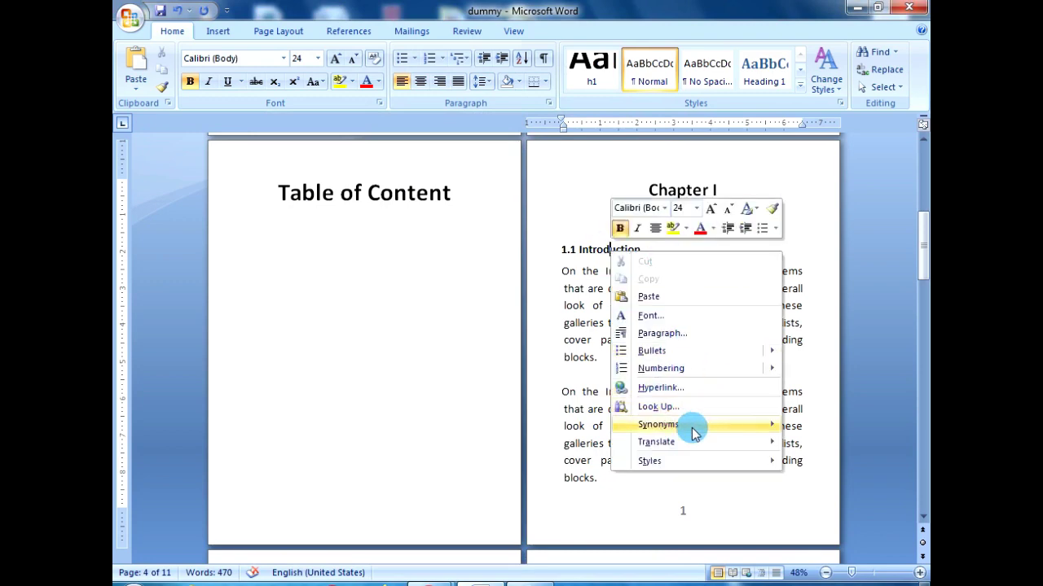
mouse_move(697, 428)
mouse_move(693, 459)
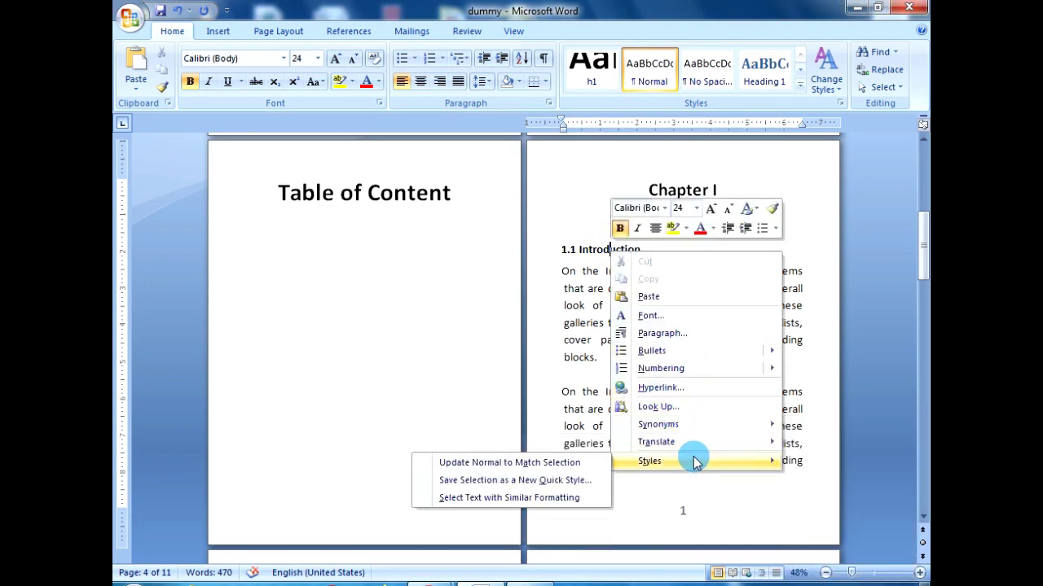
left_click(544, 481)
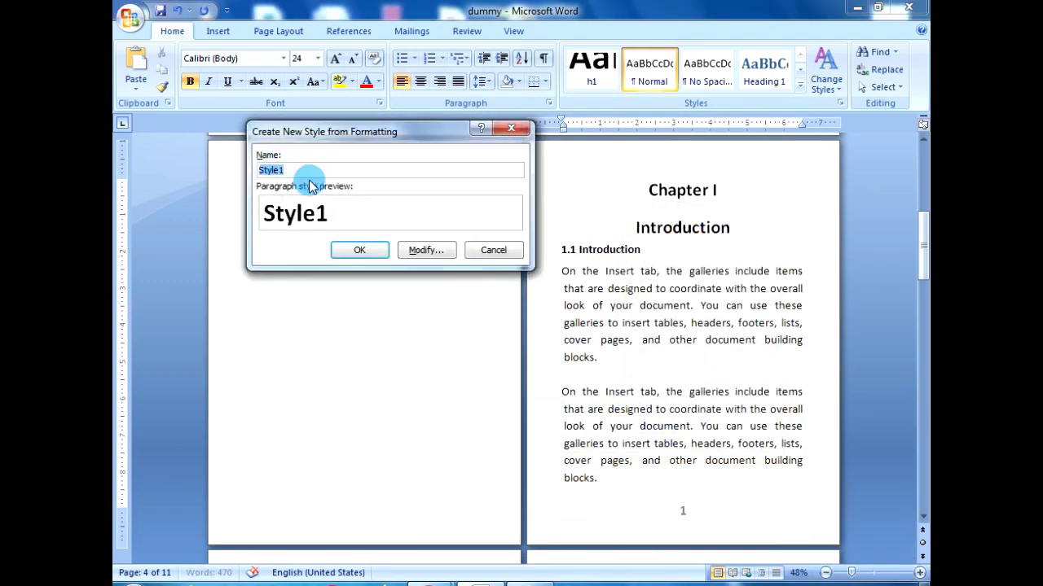
left_click(416, 251)
Name the style h2, base it on Heading 2, with Automatic colour and bold Calibri (Body)
double_click(399, 173)
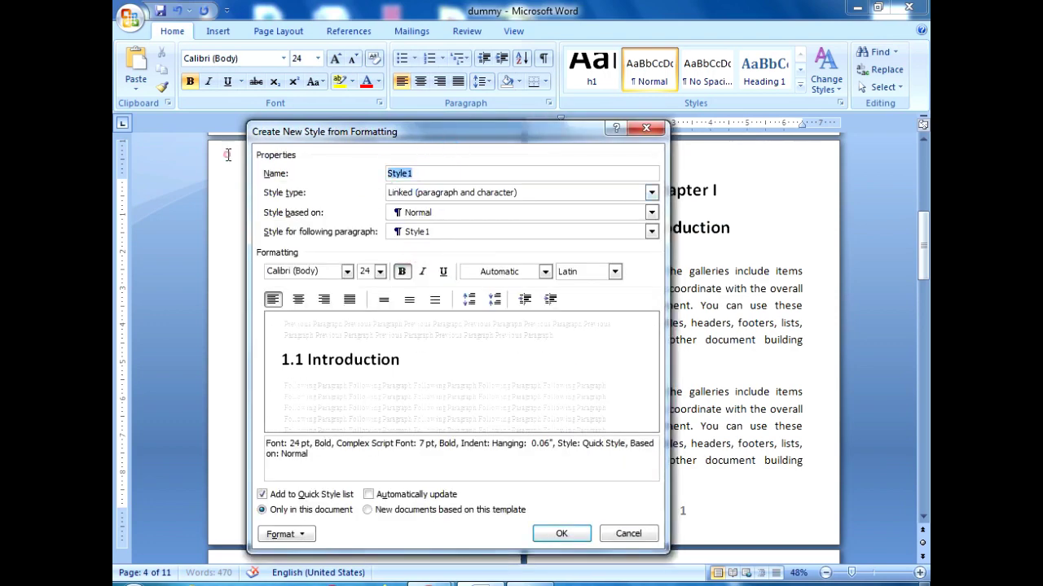
type("h2")
left_click(424, 210)
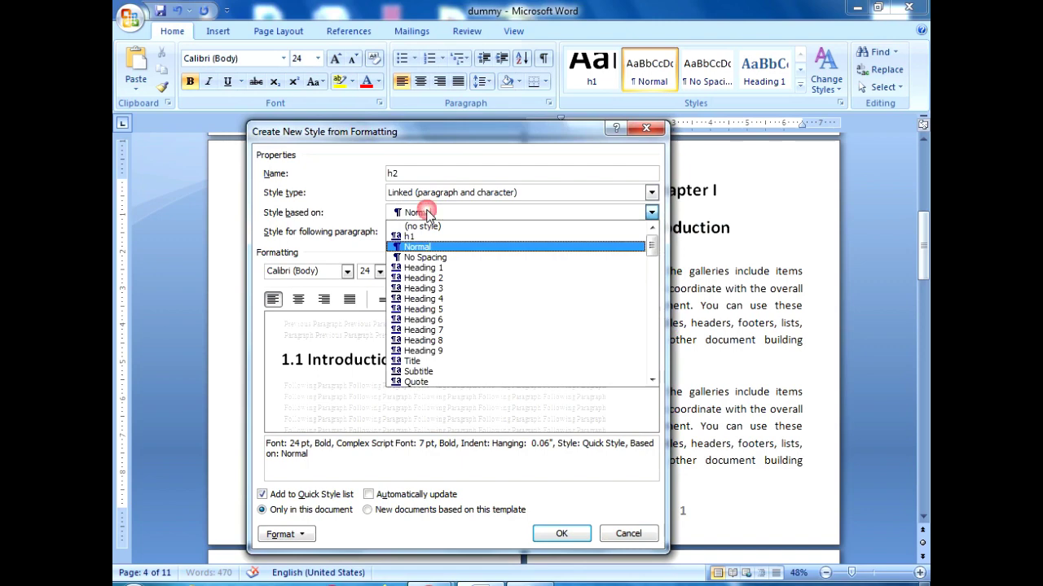
left_click(440, 278)
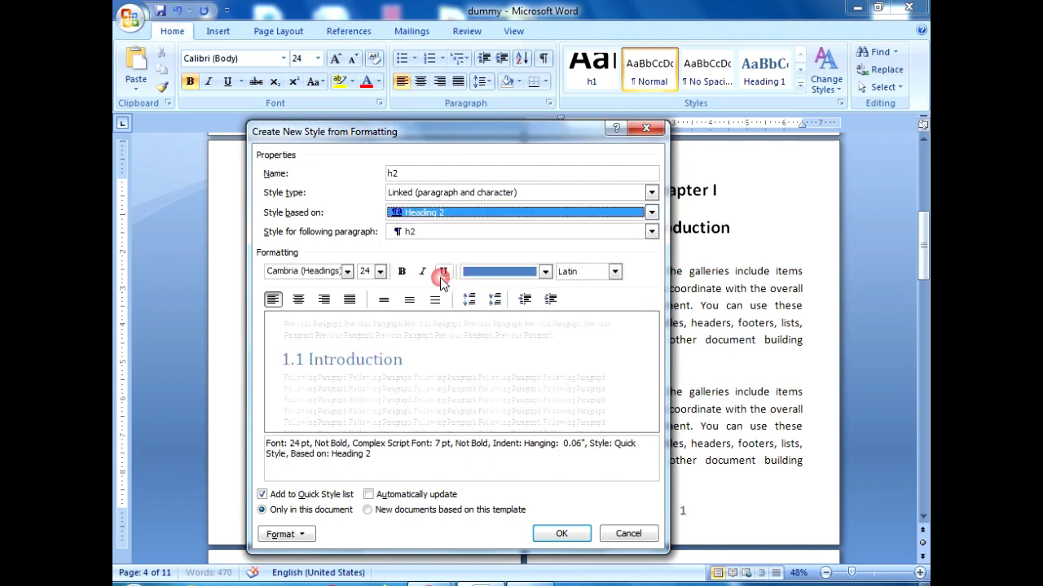
left_click(487, 271)
left_click(492, 292)
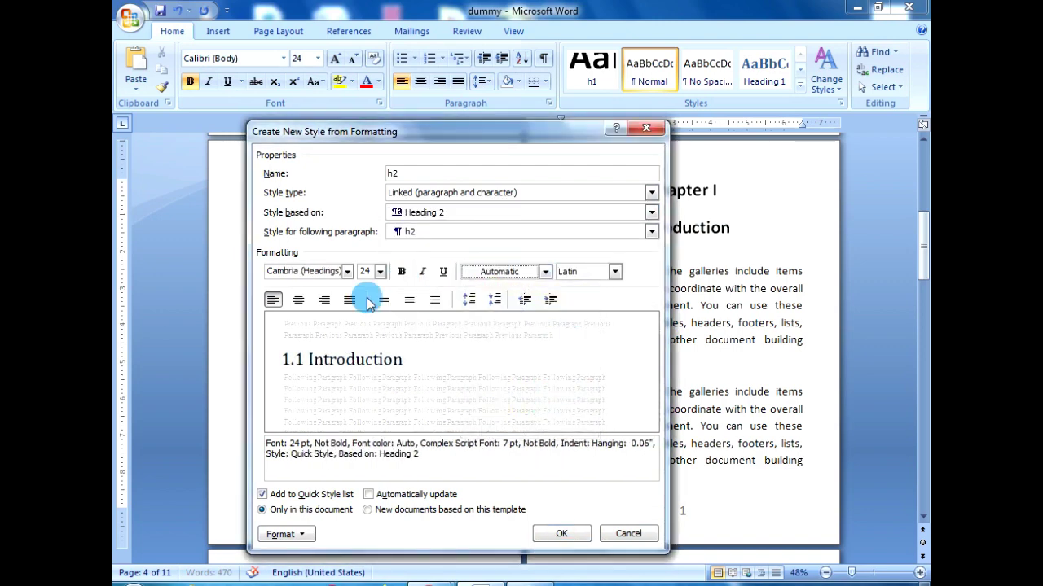
left_click(401, 272)
left_click(341, 272)
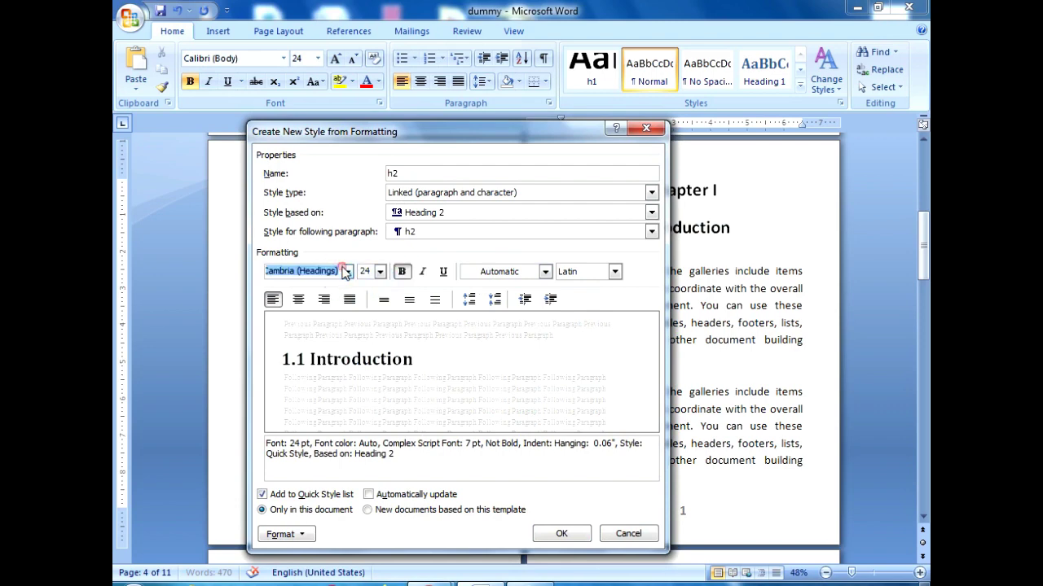
left_click(347, 273)
left_click(285, 305)
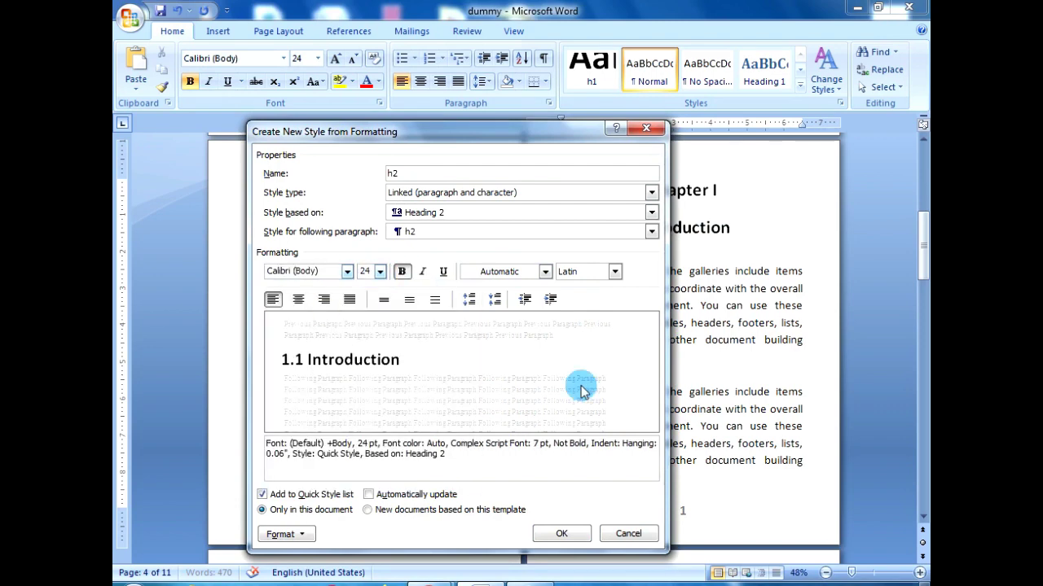
left_click(561, 536)
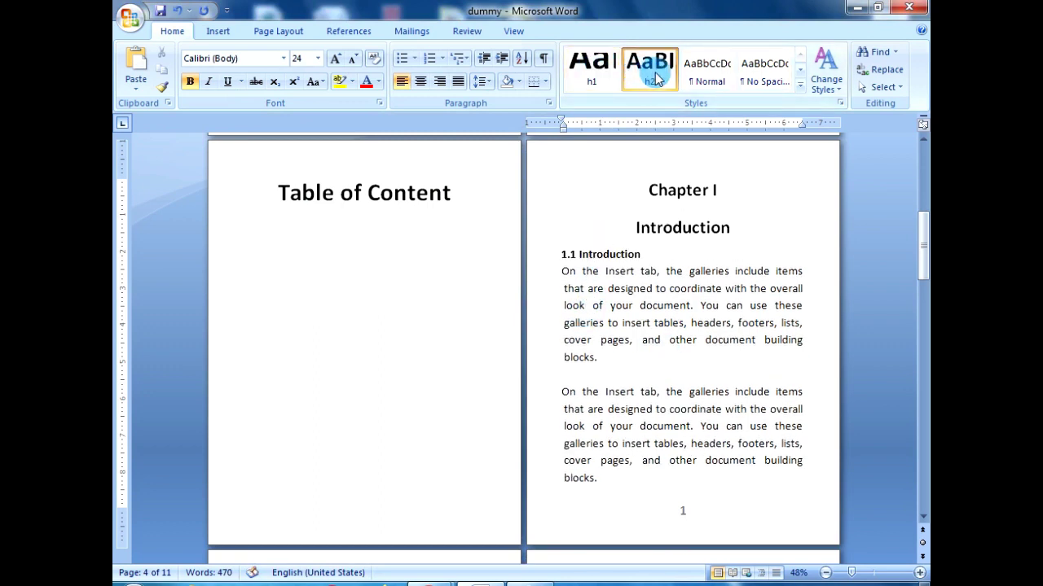
left_click(709, 356)
Confirm the Introduction headings use h1/h2, then apply h2 to 1.2 Objectives
left_click(682, 232)
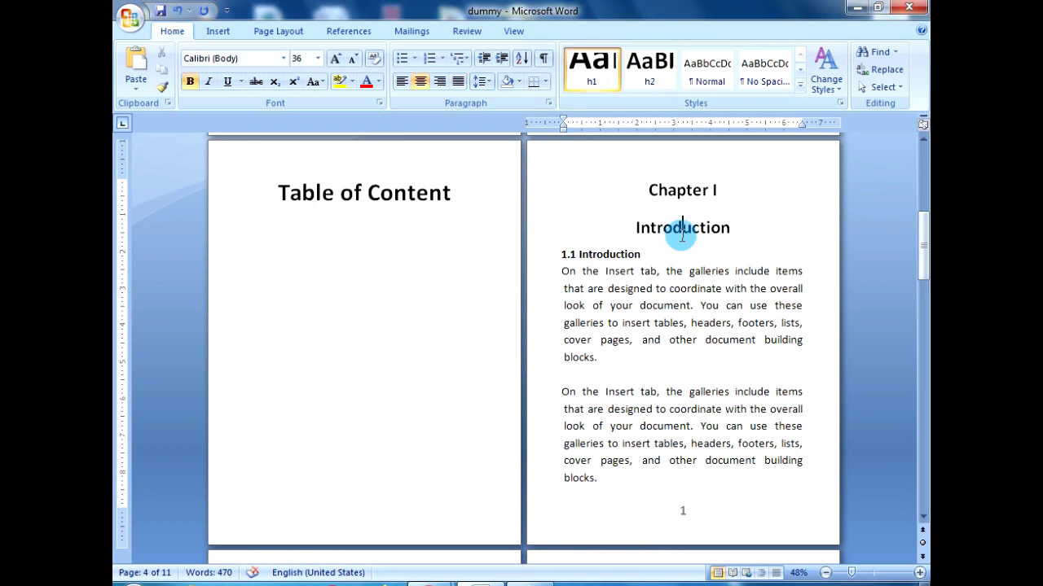
left_click(603, 259)
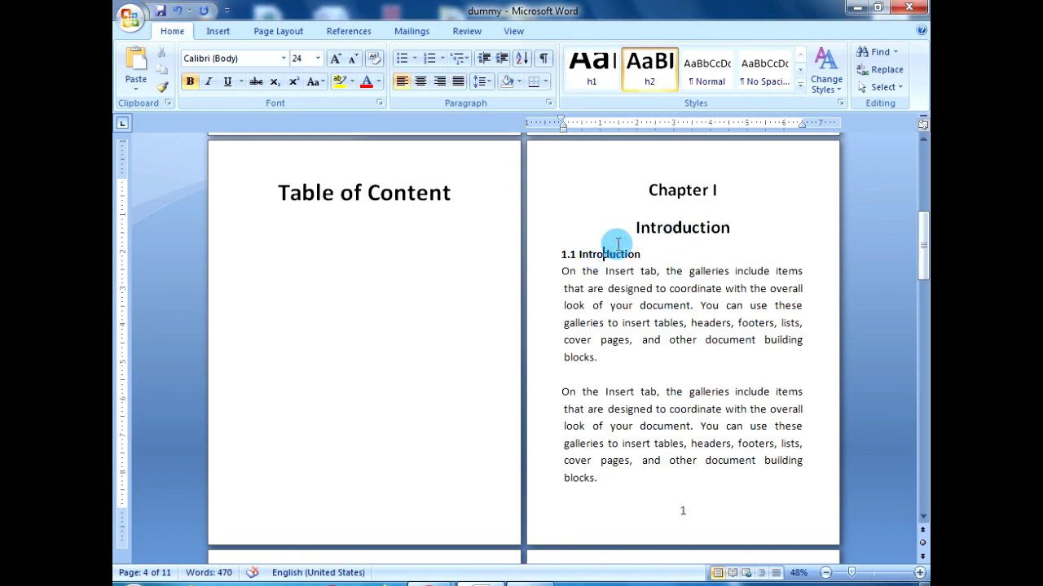
left_click(723, 352)
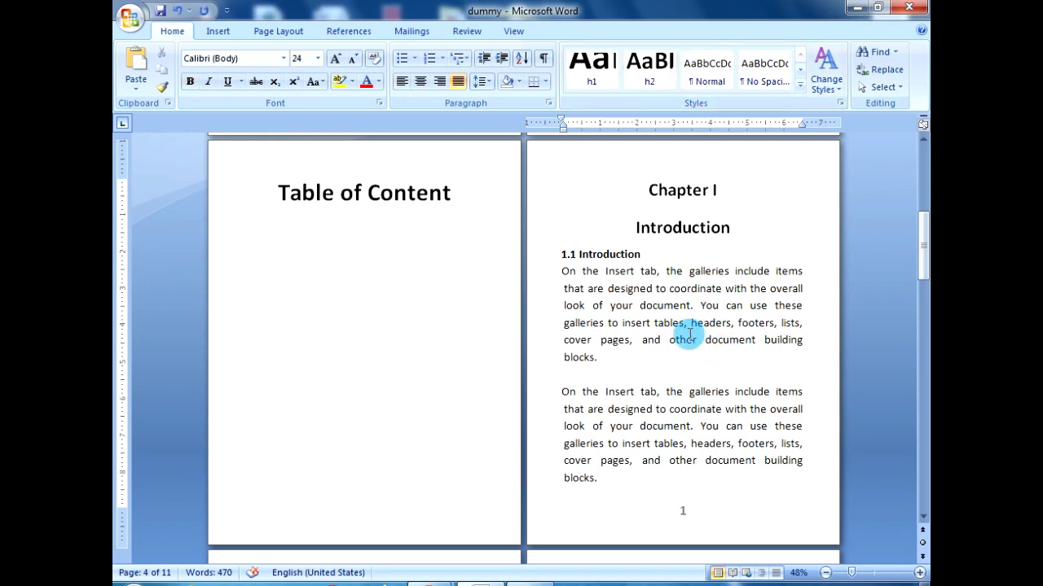
scroll(663, 268, "down", 1)
scroll(663, 325, "down", 2)
scroll(588, 333, "down", 3)
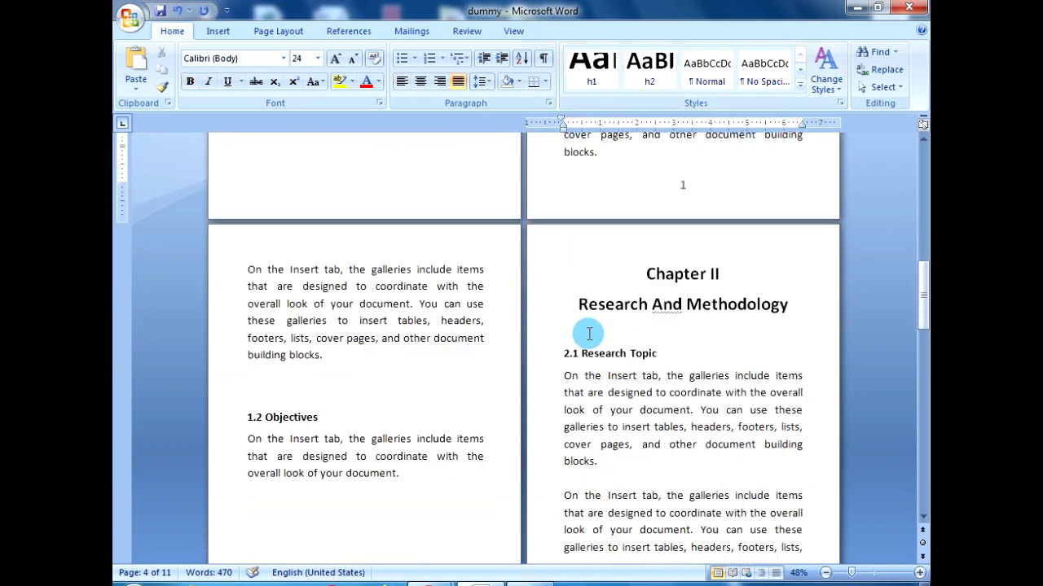
scroll(589, 334, "down", 1)
left_click(289, 378)
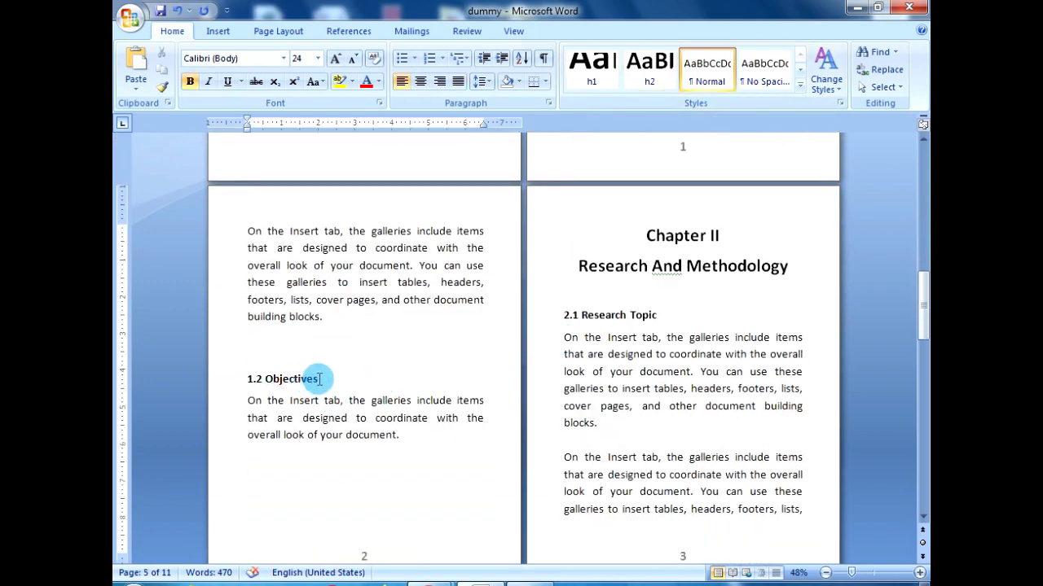
left_click_drag(320, 379, 236, 372)
left_click(290, 379)
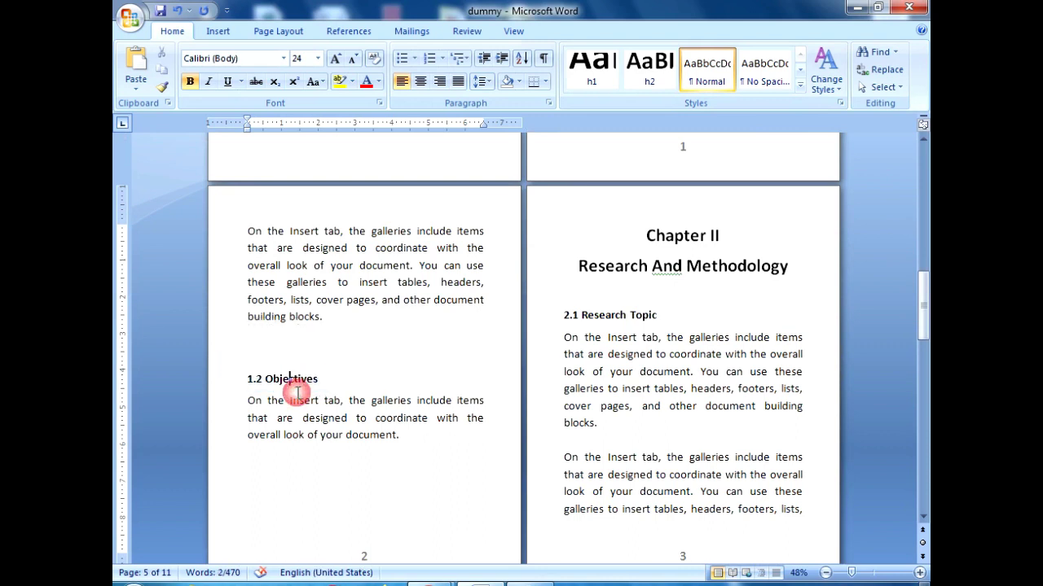
left_click_drag(324, 380, 241, 379)
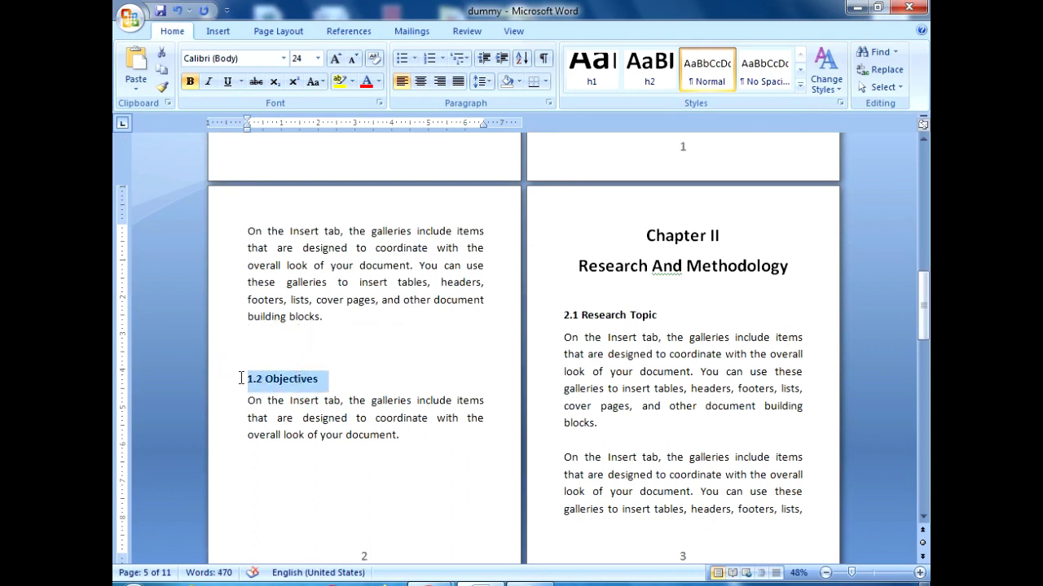
left_click(649, 70)
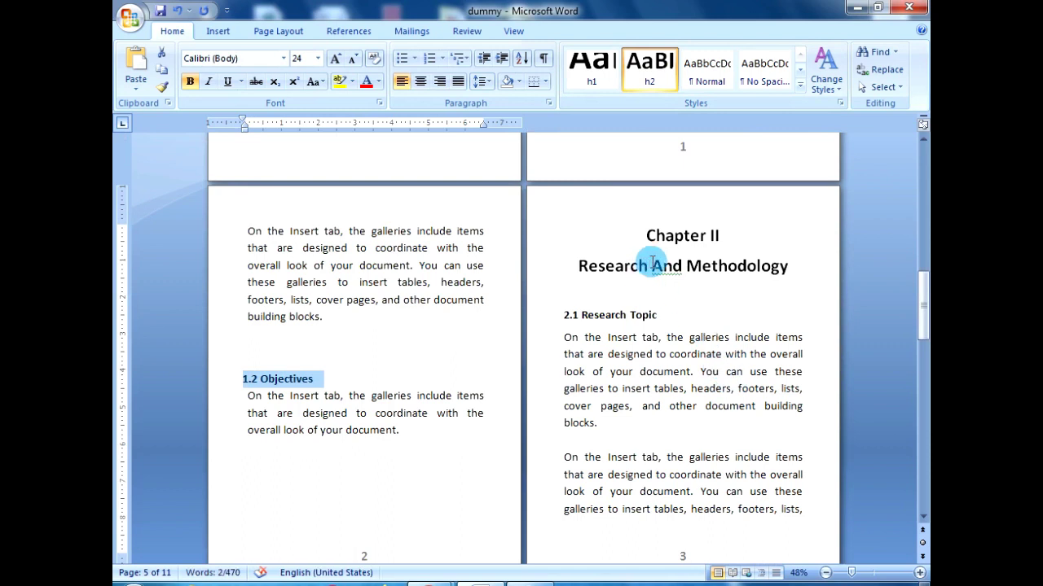
Apply h1 to Research And Methodology and h2 to 2.1 Research Topic and 2.2 Methods
left_click_drag(786, 269, 578, 268)
left_click(593, 74)
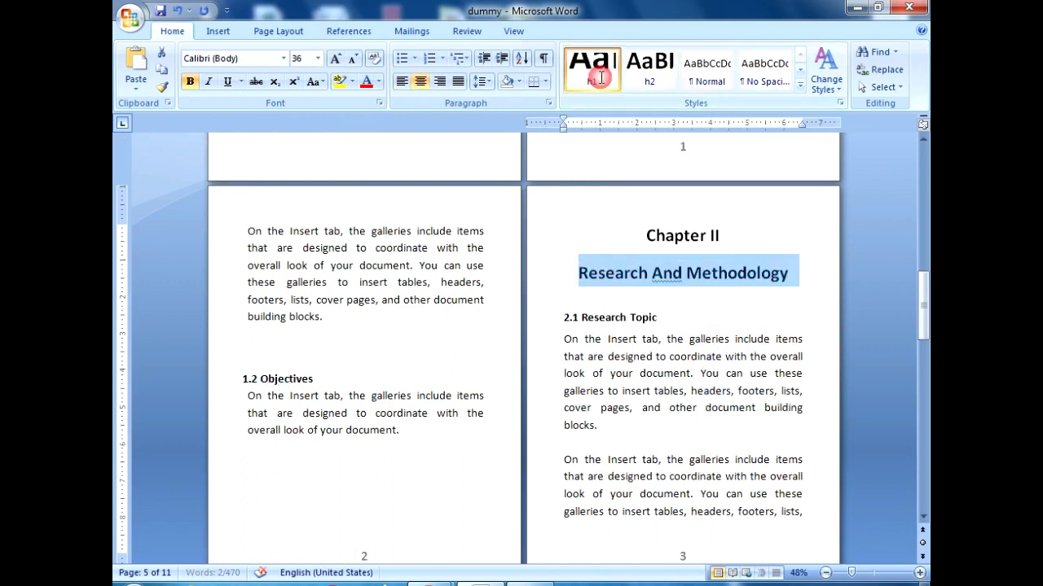
left_click_drag(658, 318, 595, 314)
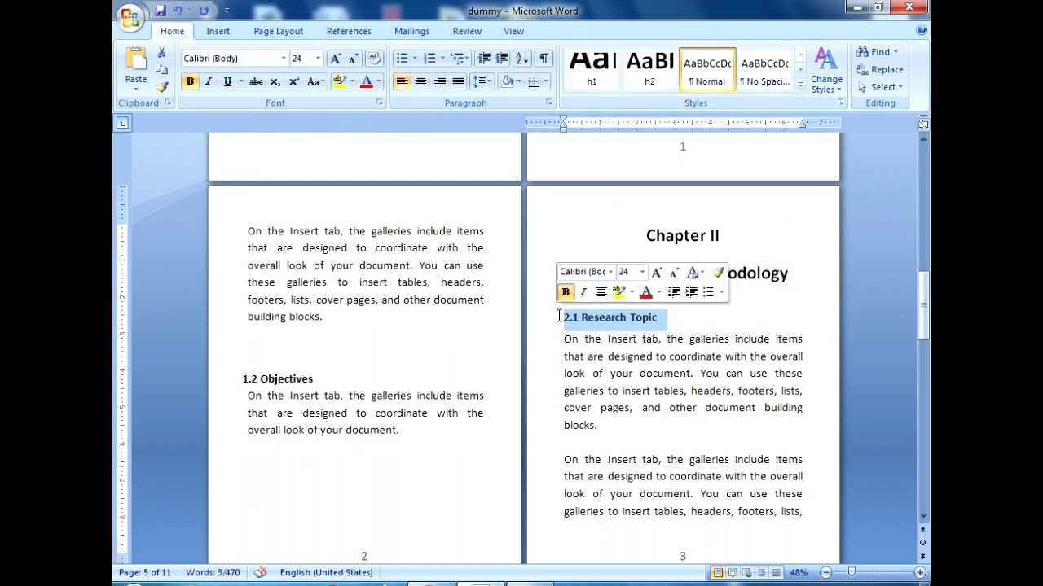
left_click(653, 61)
scroll(629, 392, "down", 3)
scroll(629, 392, "down", 3)
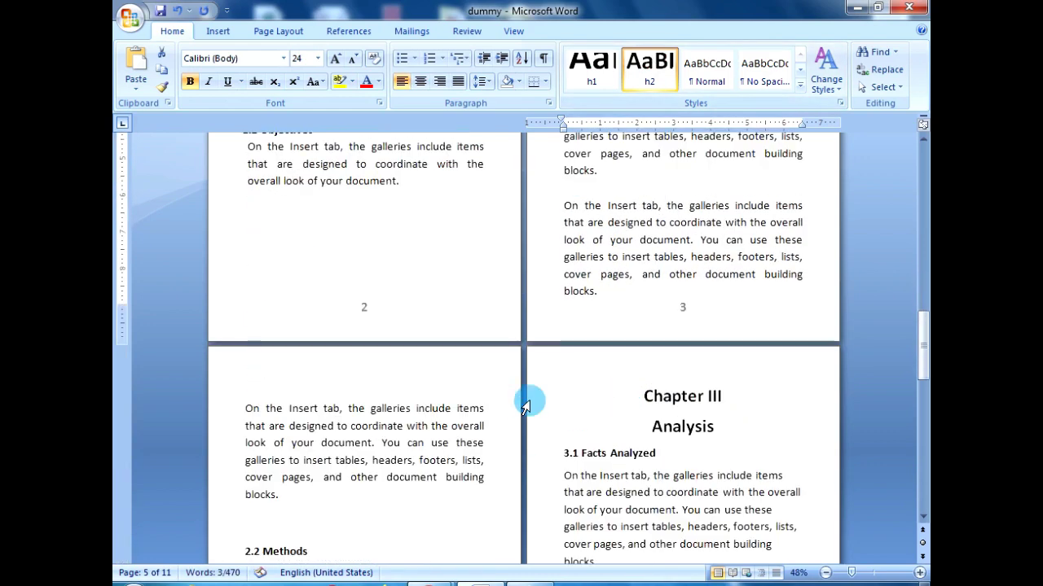
scroll(519, 400, "down", 3)
left_click_drag(310, 417, 271, 417)
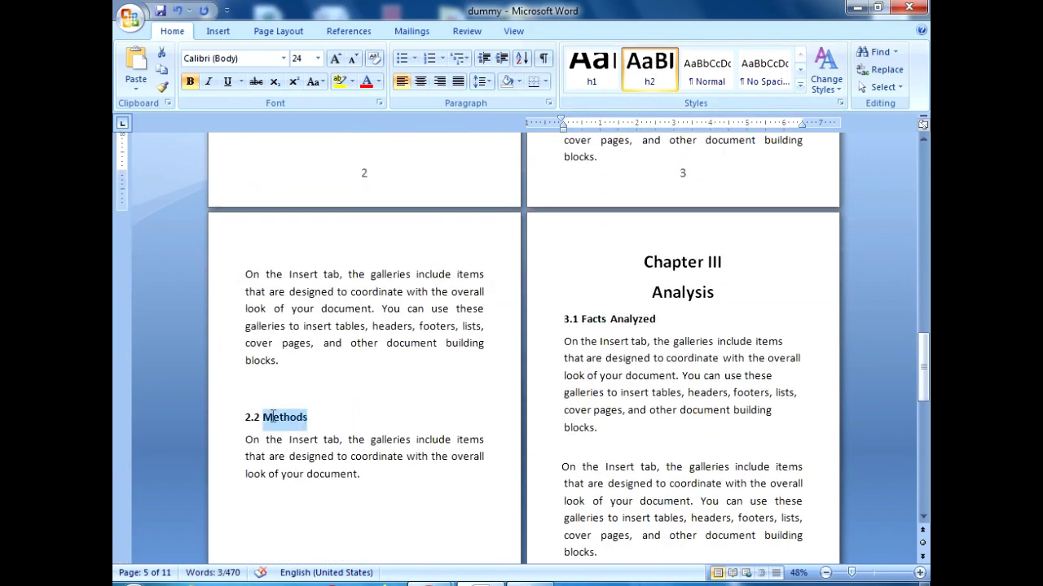
left_click(638, 88)
Apply h1 to Analysis and Conclusion, and h2 to 3.1 Facts Analyzed
left_click_drag(716, 291, 684, 291)
double_click(668, 291)
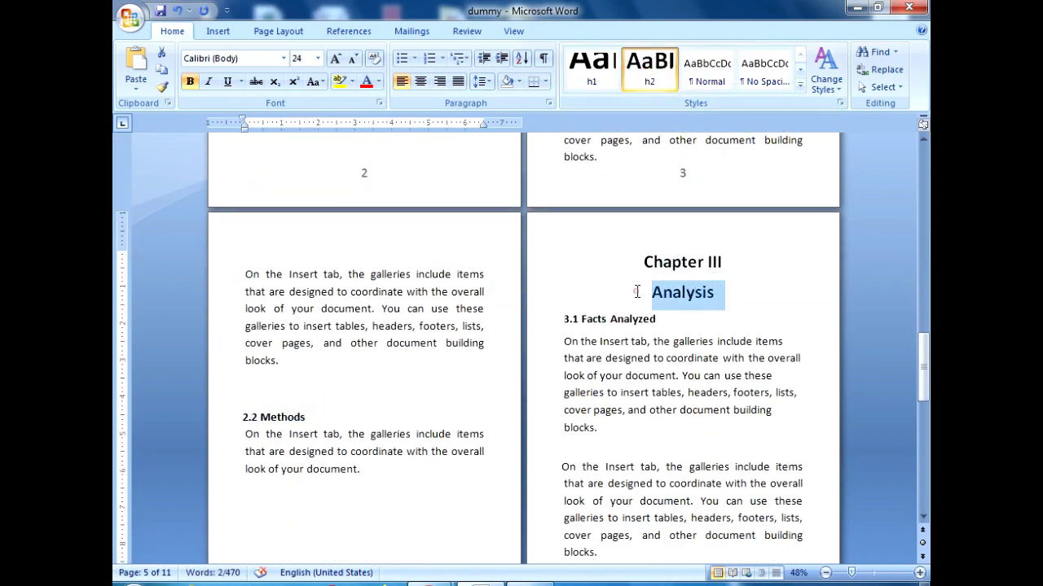
left_click(591, 65)
left_click_drag(657, 321, 563, 322)
left_click(654, 74)
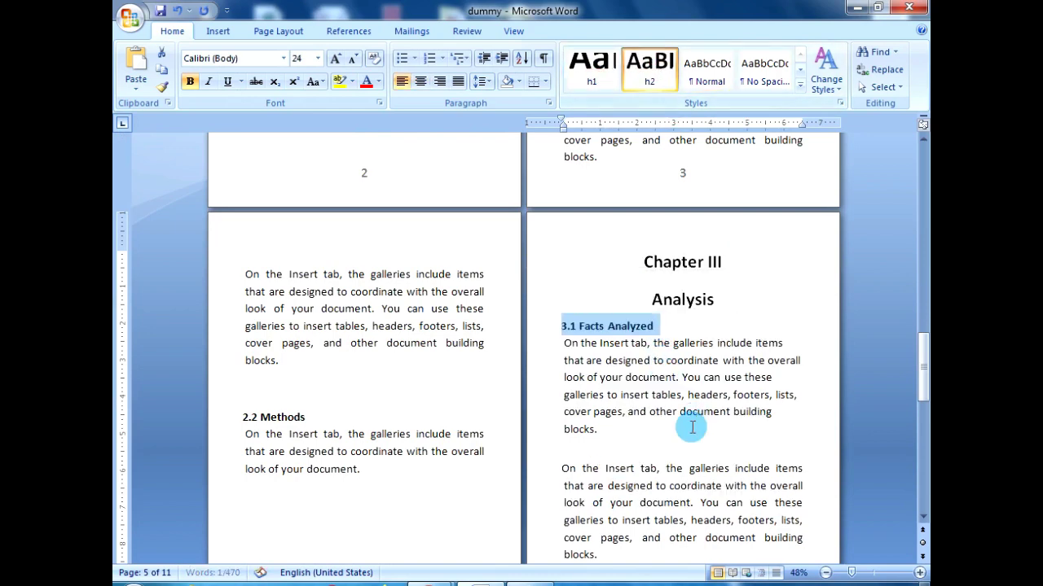
scroll(717, 414, "down", 4)
scroll(589, 402, "down", 5)
left_click_drag(412, 380, 320, 380)
left_click(577, 81)
left_click(277, 410)
Apply the h1 style to the Appendix I and Appendix II headings
left_click(744, 343)
left_click_drag(745, 342, 607, 328)
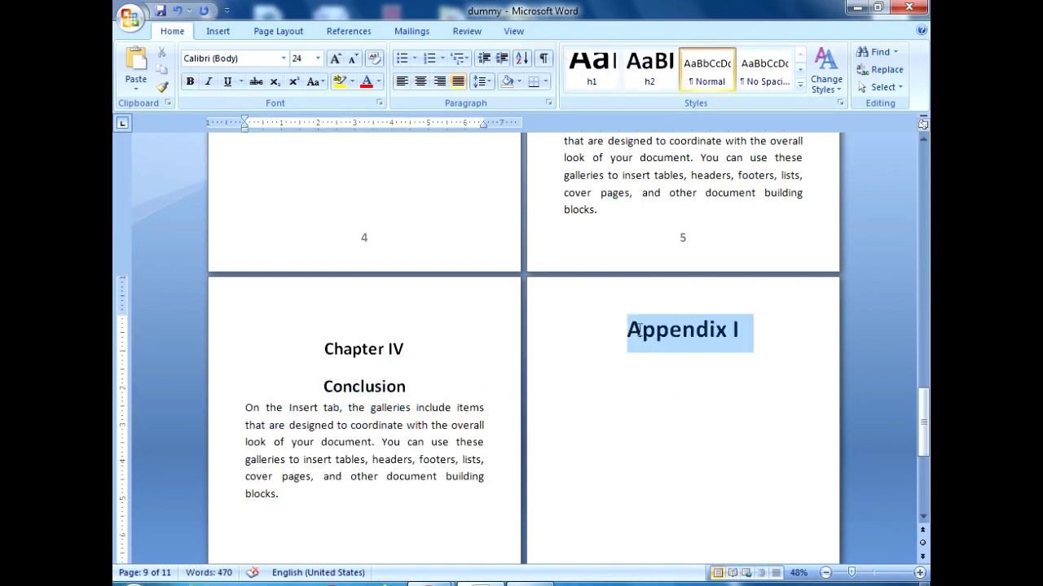
left_click(591, 74)
scroll(635, 375, "down", 1)
scroll(413, 442, "down", 3)
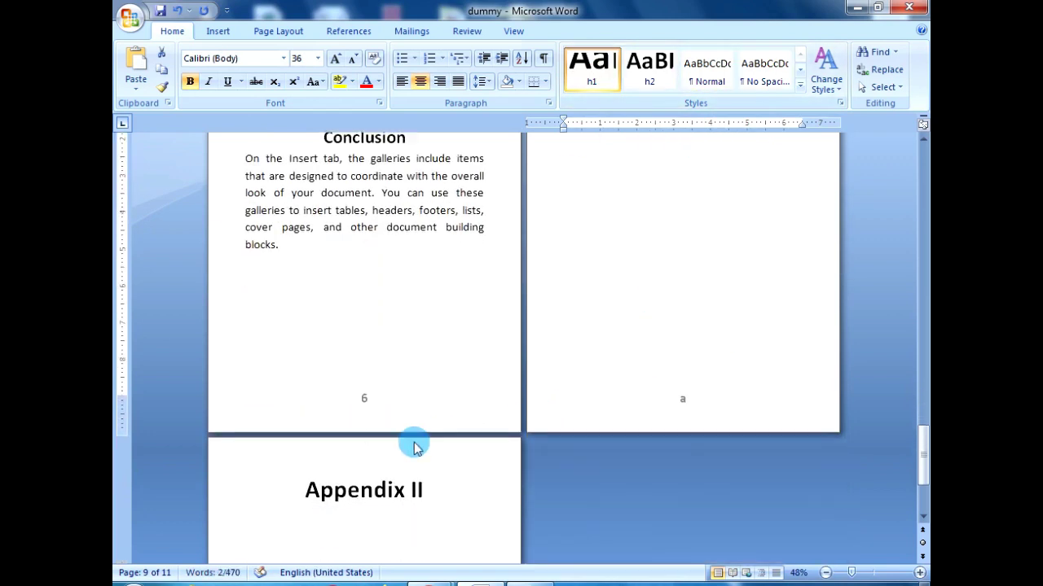
scroll(424, 432, "down", 2)
left_click_drag(444, 394, 292, 394)
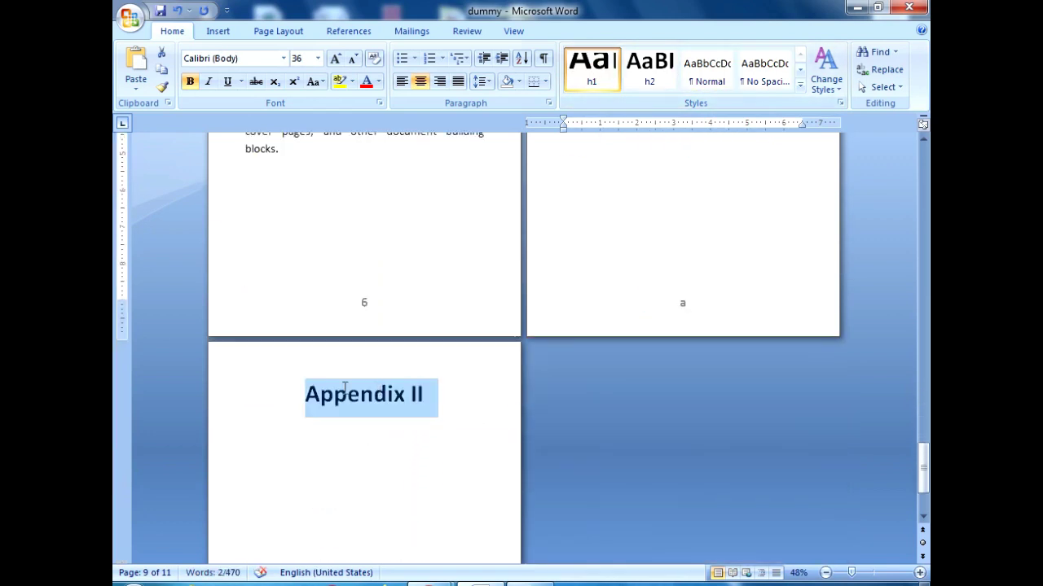
left_click(586, 76)
left_click_drag(923, 458, 921, 417)
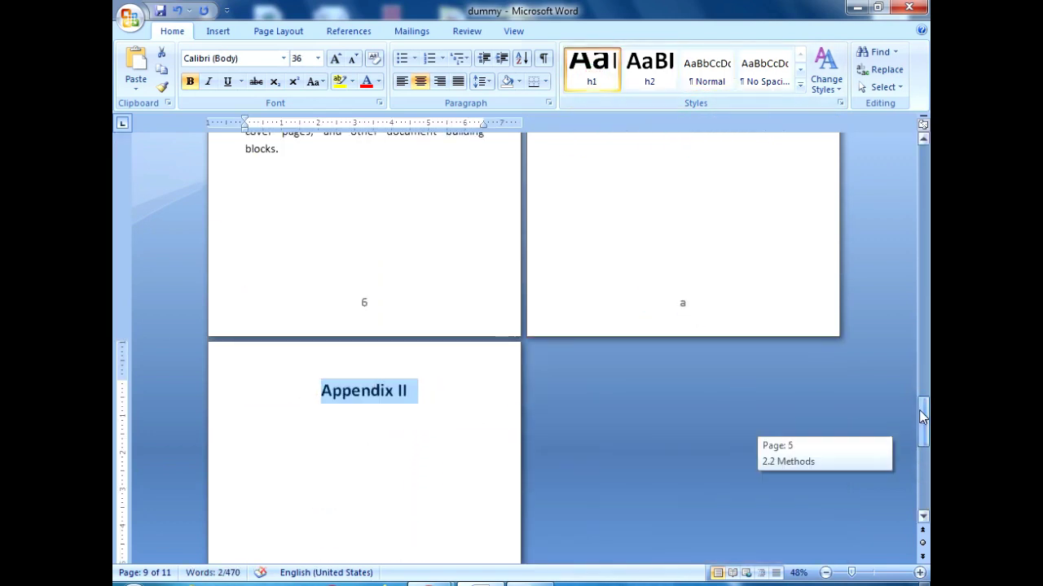
Return to the top of the report and scroll down to the empty Table of Content page
left_click_drag(919, 329, 922, 173)
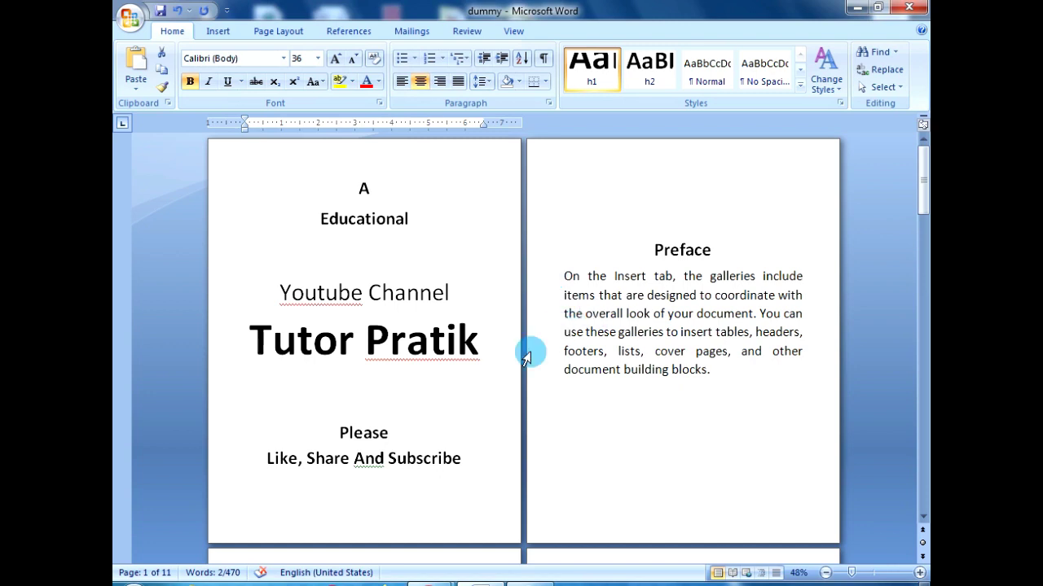
scroll(618, 376, "down", 2)
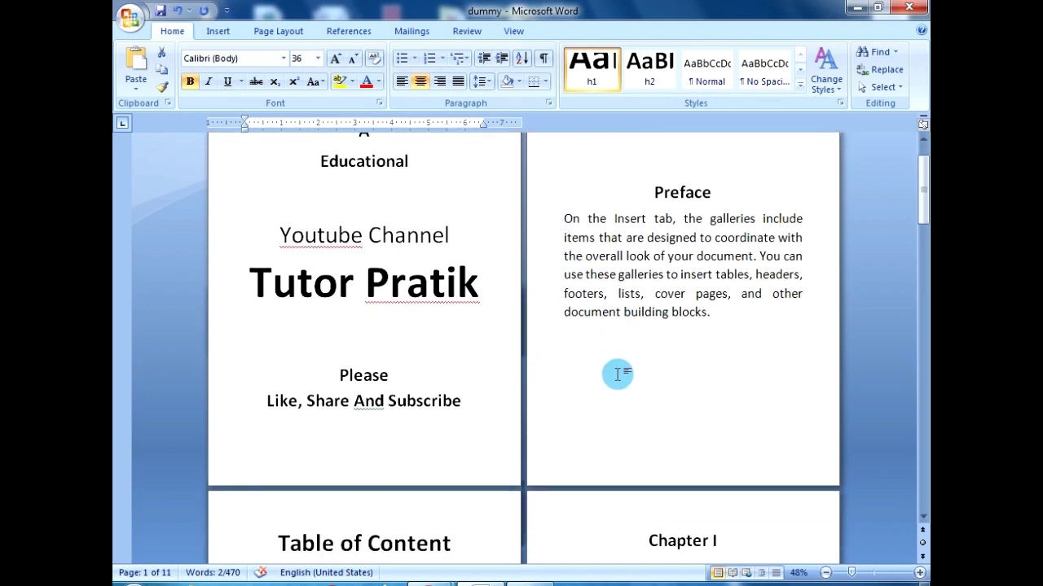
scroll(619, 374, "down", 2)
scroll(523, 366, "down", 2)
scroll(298, 384, "down", 2)
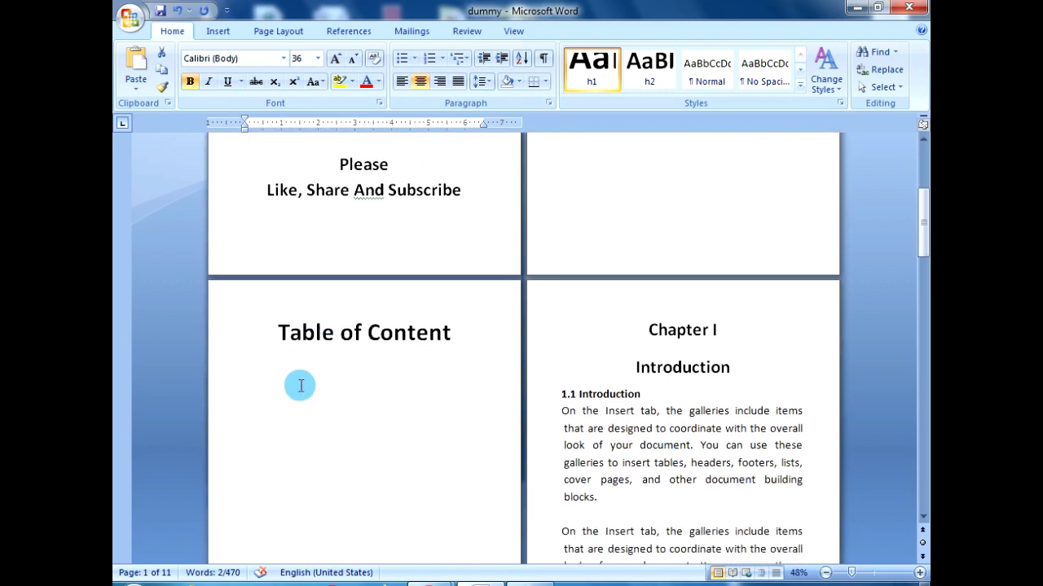
Insert Automatic Table 1 under the Table of Content title and zoom in on the page
scroll(296, 376, "down", 1)
left_click(298, 363)
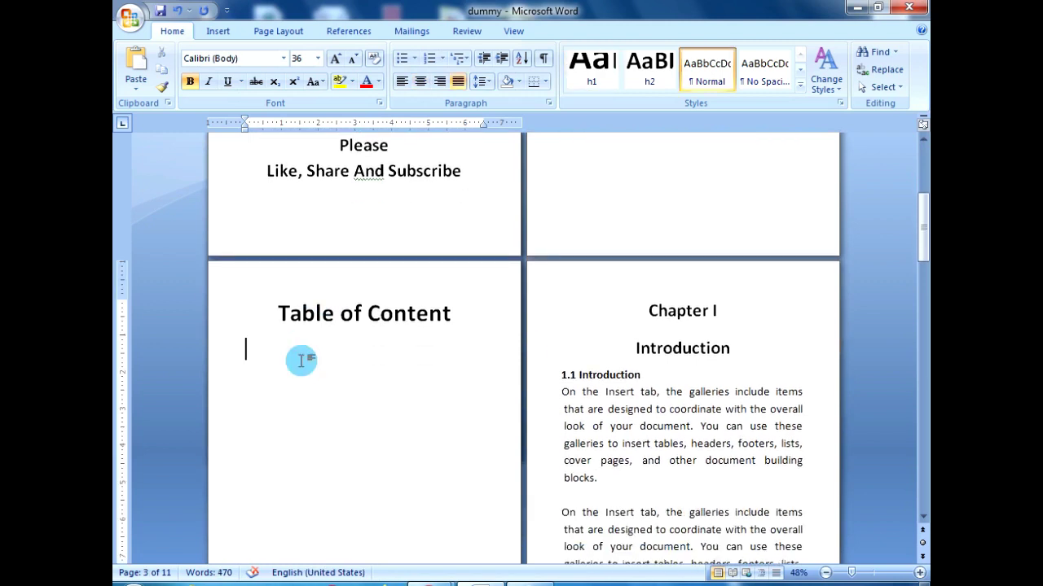
left_click(295, 58)
key("Return")
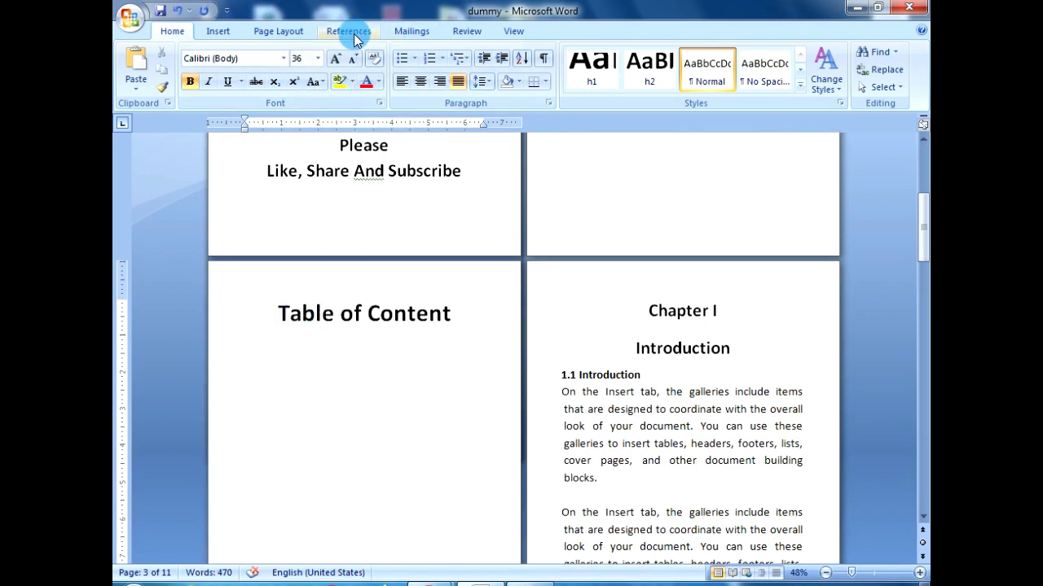
left_click(354, 33)
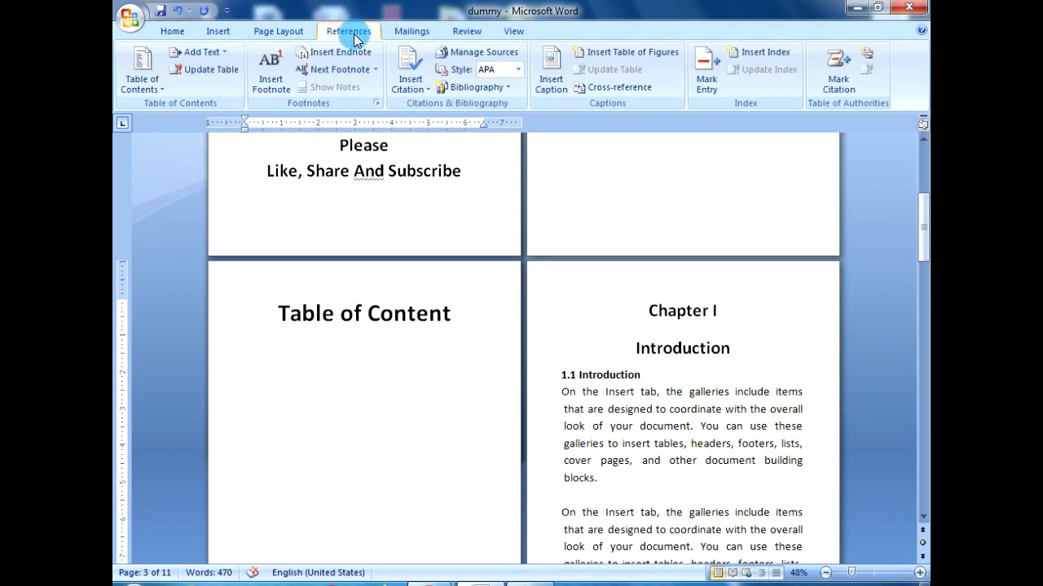
left_click(157, 90)
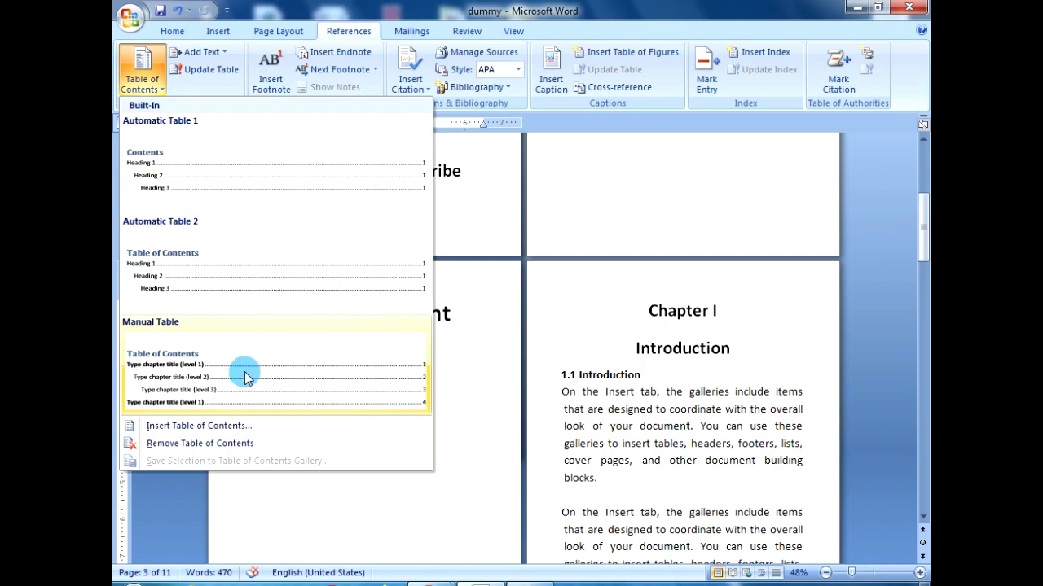
left_click(237, 188)
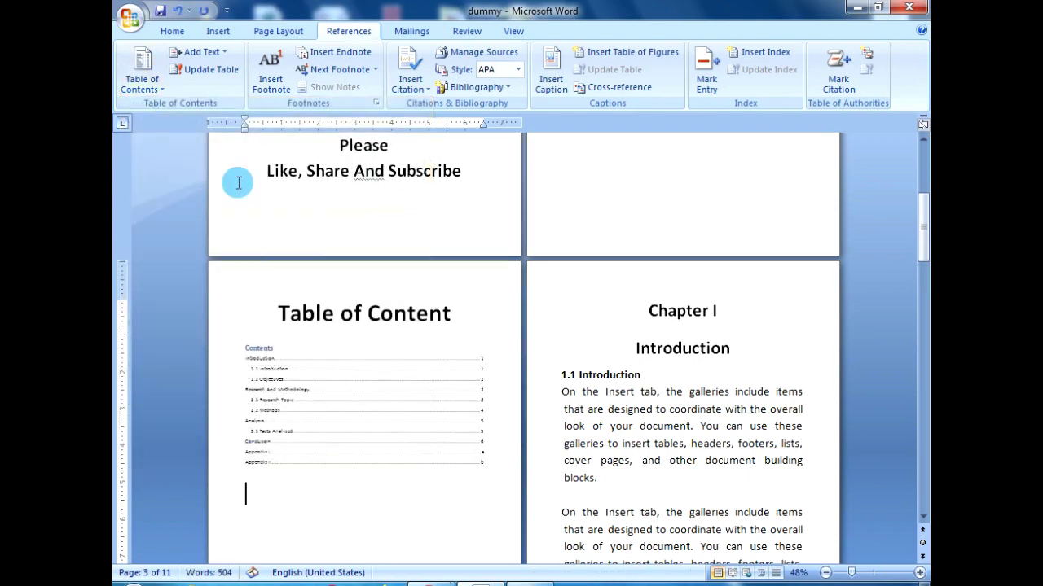
left_click(359, 513)
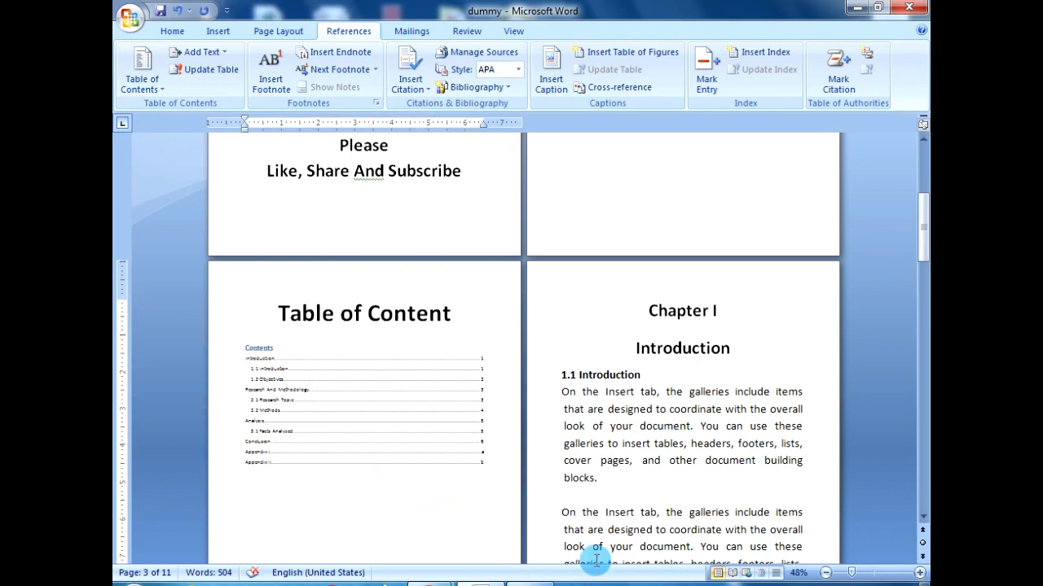
left_click_drag(851, 572, 866, 575)
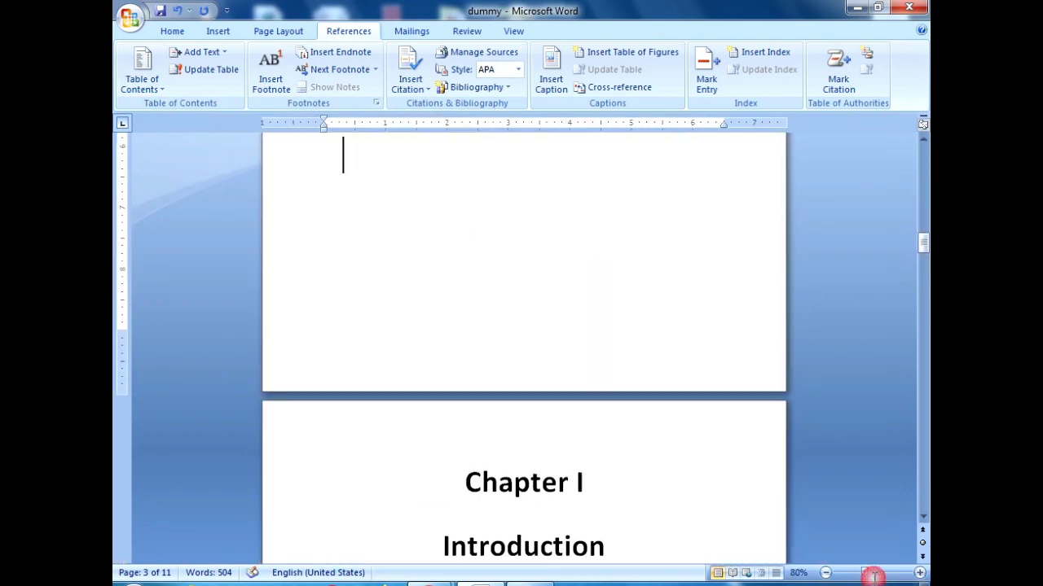
Delete the 'Contents' label line at the top of the table of contents
scroll(533, 459, "up", 5)
left_click(533, 458)
left_click(340, 245)
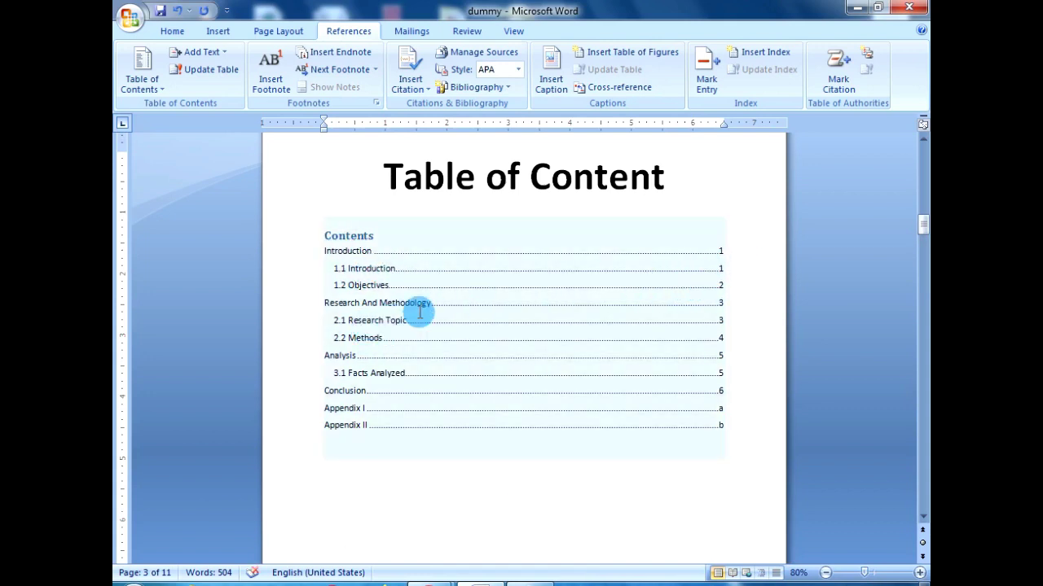
key("Down")
left_click(435, 342)
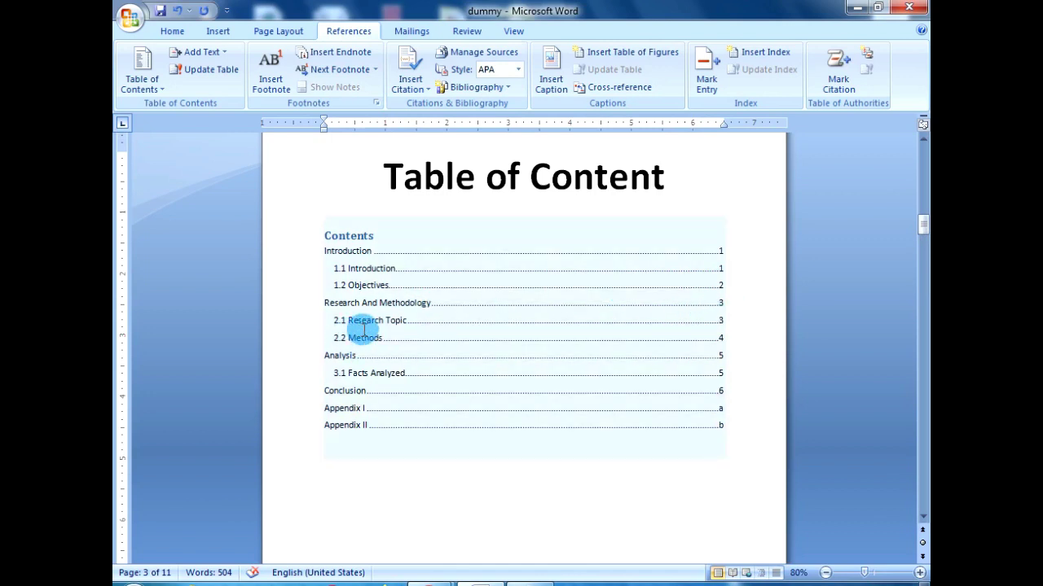
left_click(530, 505)
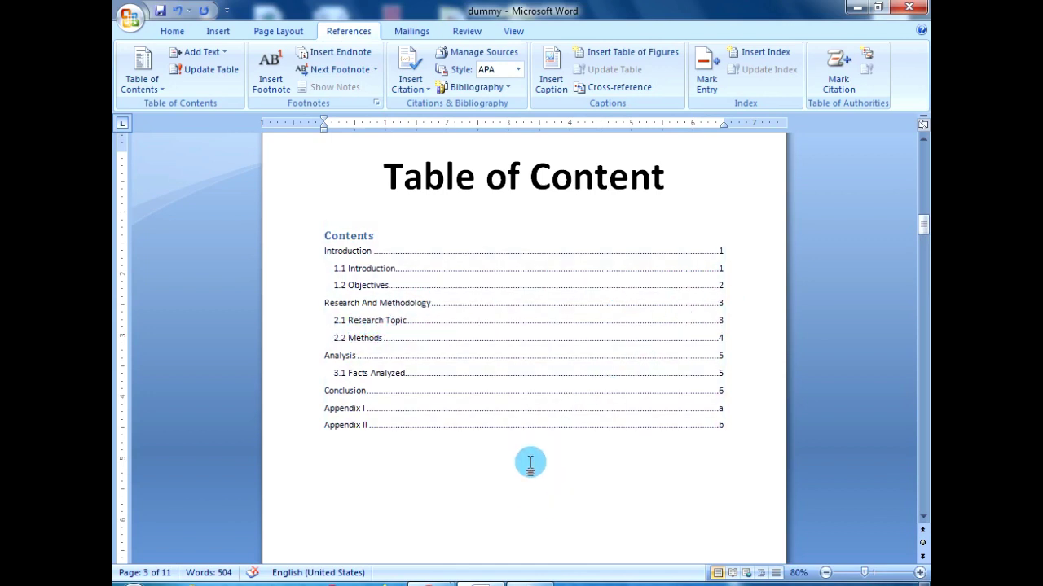
left_click(294, 235)
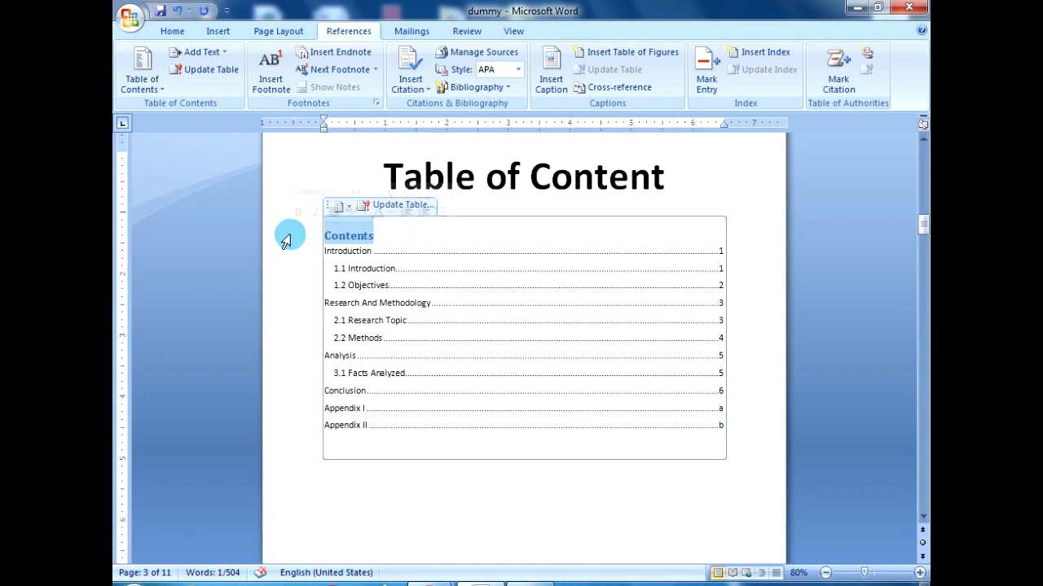
key("Delete")
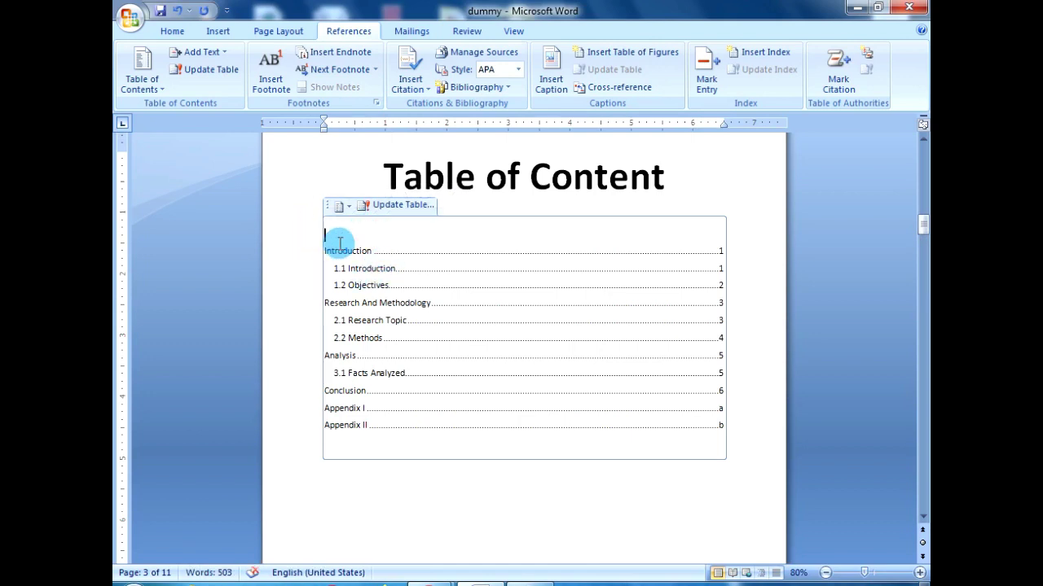
left_click_drag(322, 248, 714, 440)
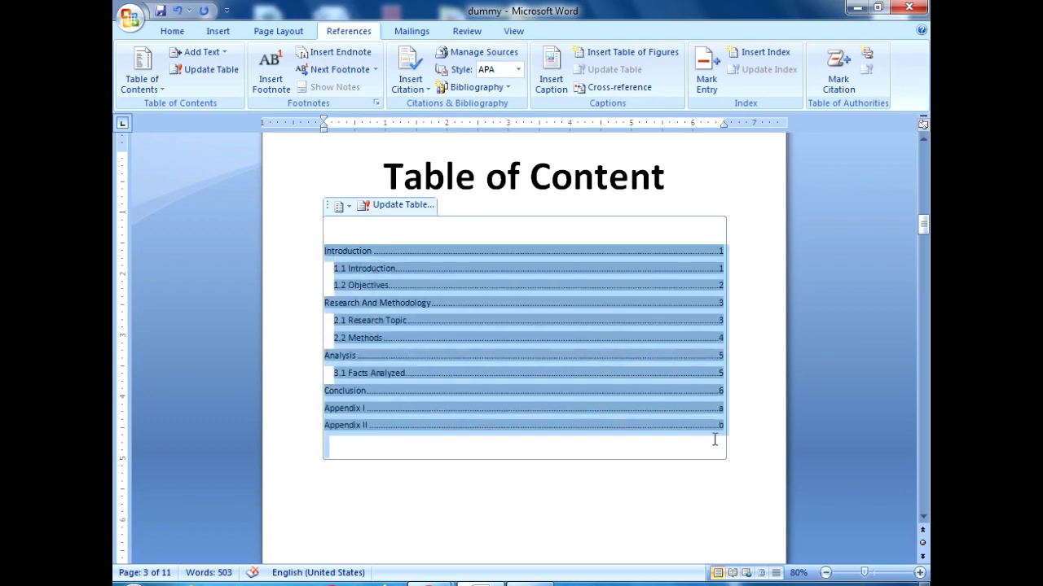
Format all table of contents entries as 18 pt bold
left_click(173, 30)
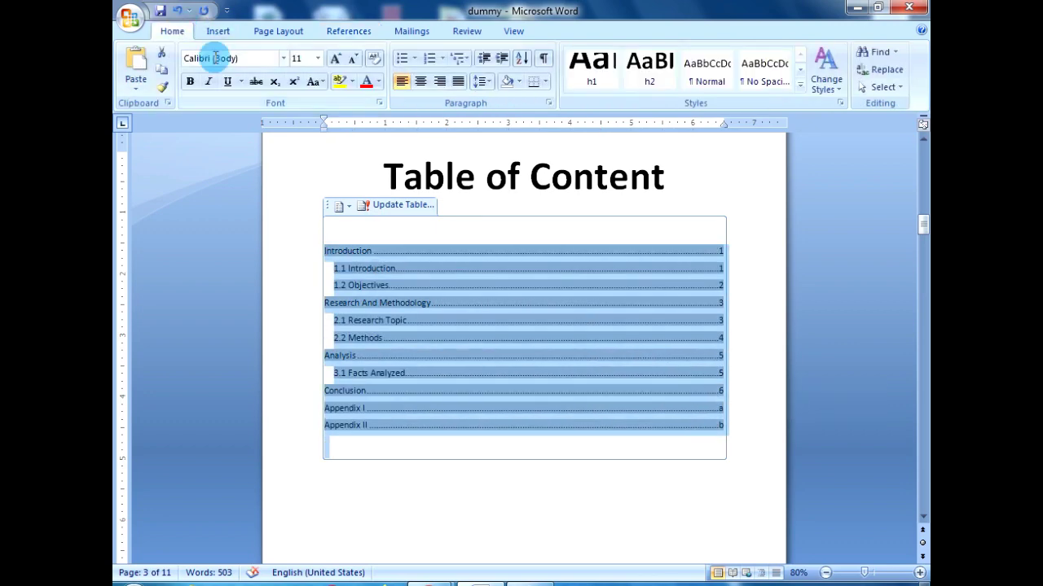
left_click(318, 59)
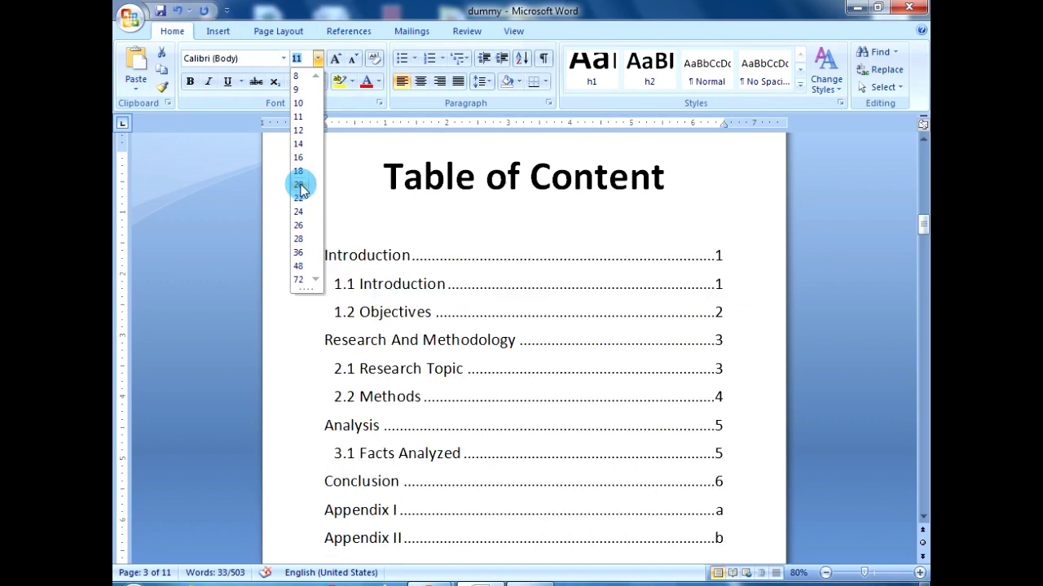
left_click(300, 172)
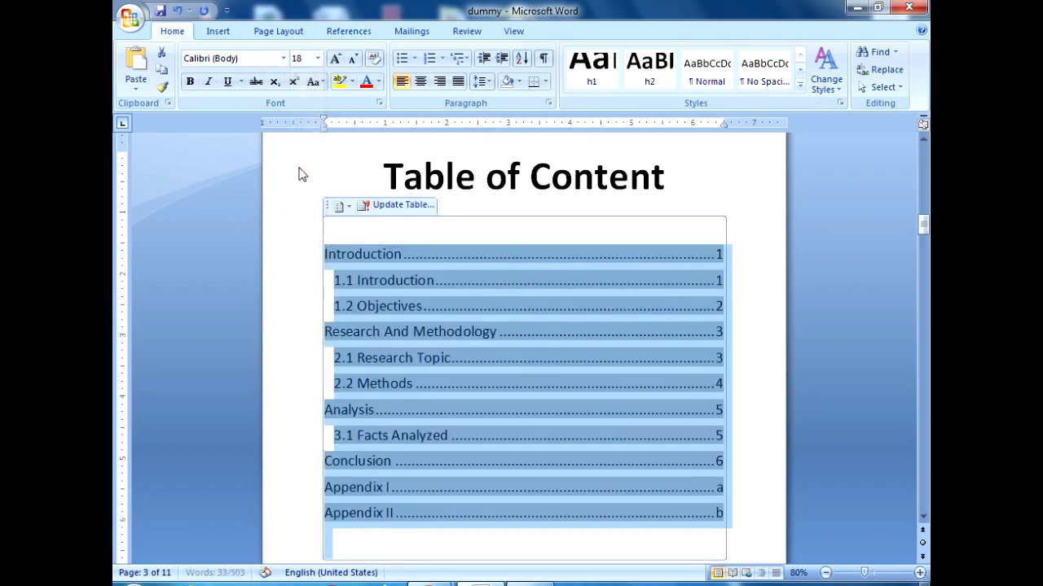
left_click(190, 83)
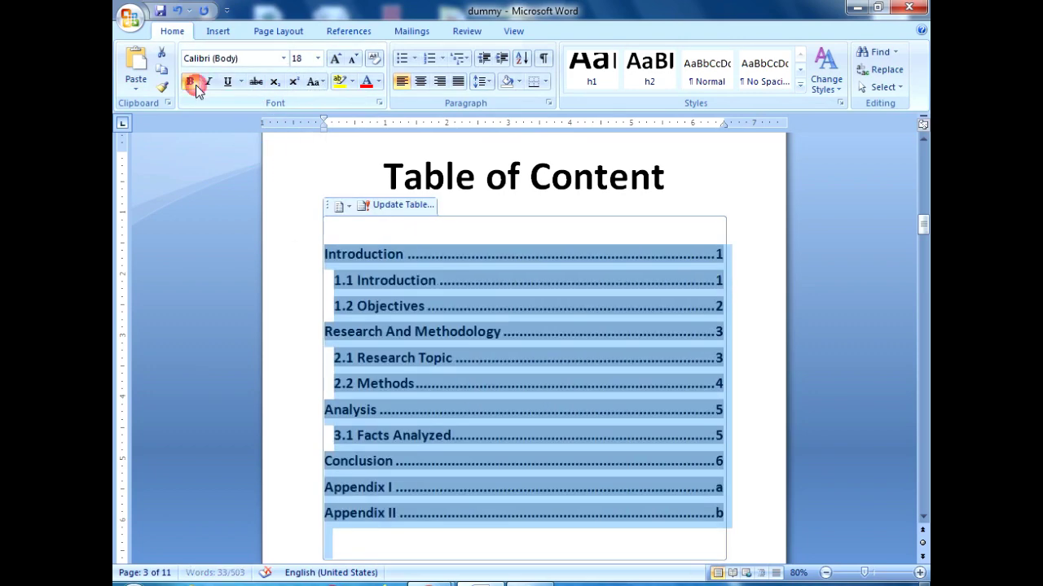
left_click(750, 241)
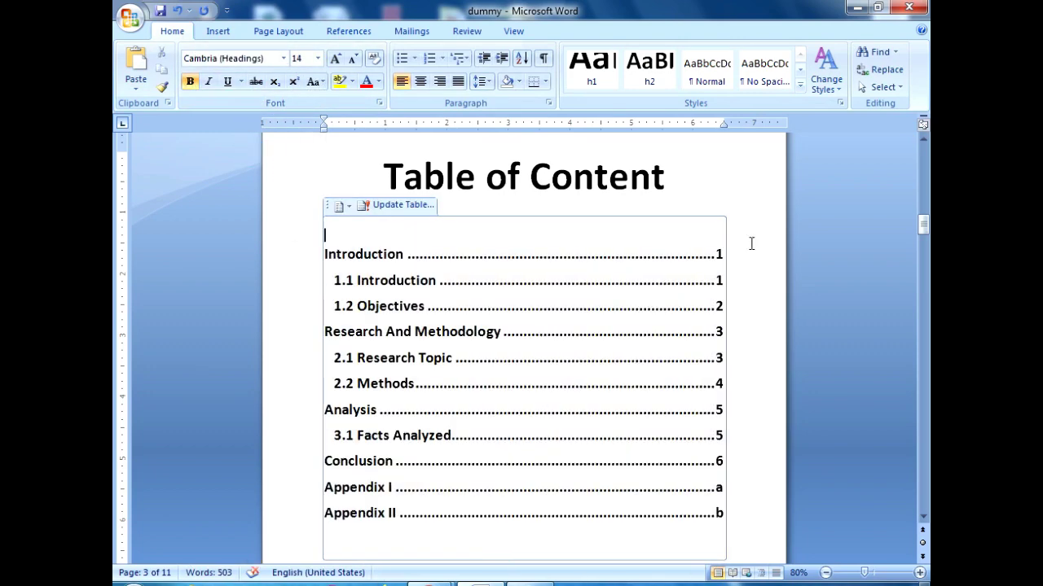
scroll(750, 348, "down", 1)
scroll(677, 358, "down", 2)
left_click(656, 492)
scroll(657, 440, "up", 3)
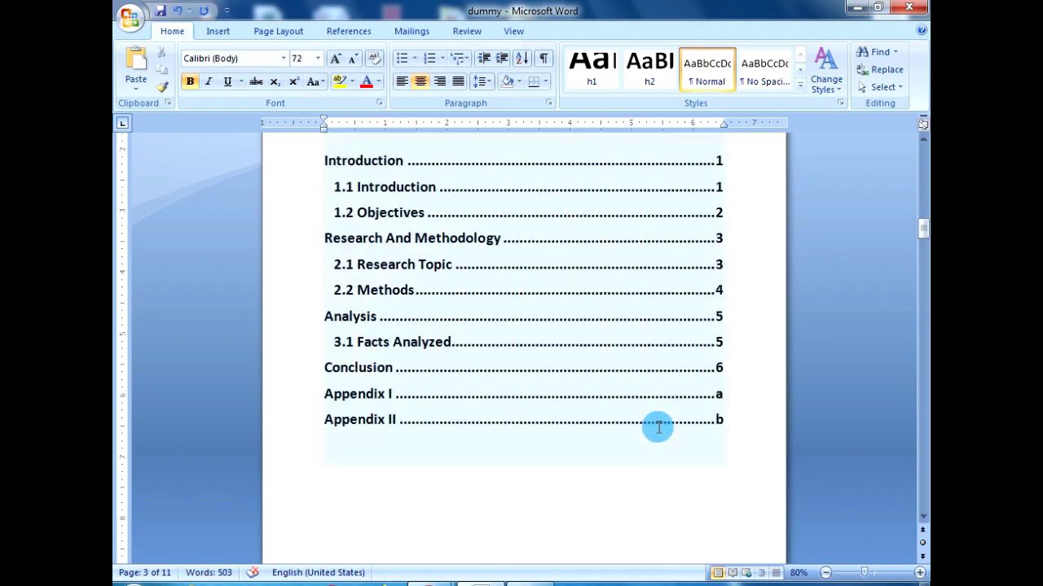
scroll(659, 426, "up", 2)
scroll(752, 401, "up", 1)
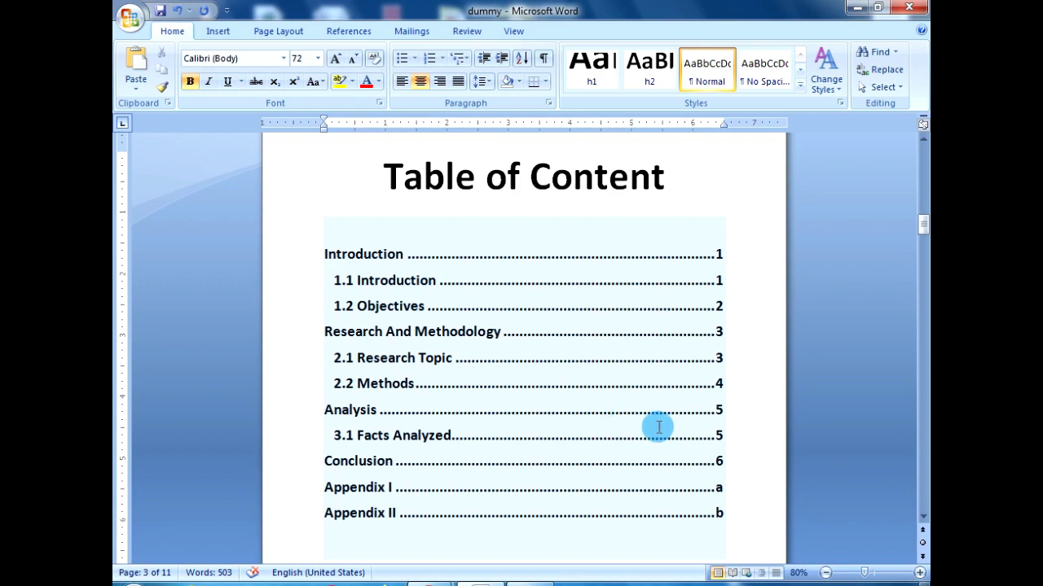
left_click(761, 510)
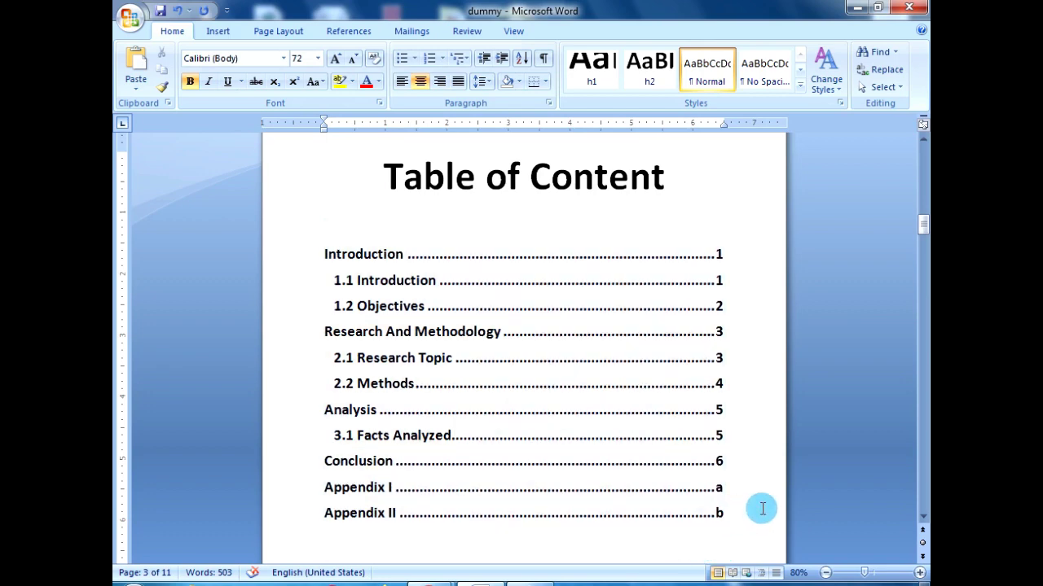
left_click(632, 511)
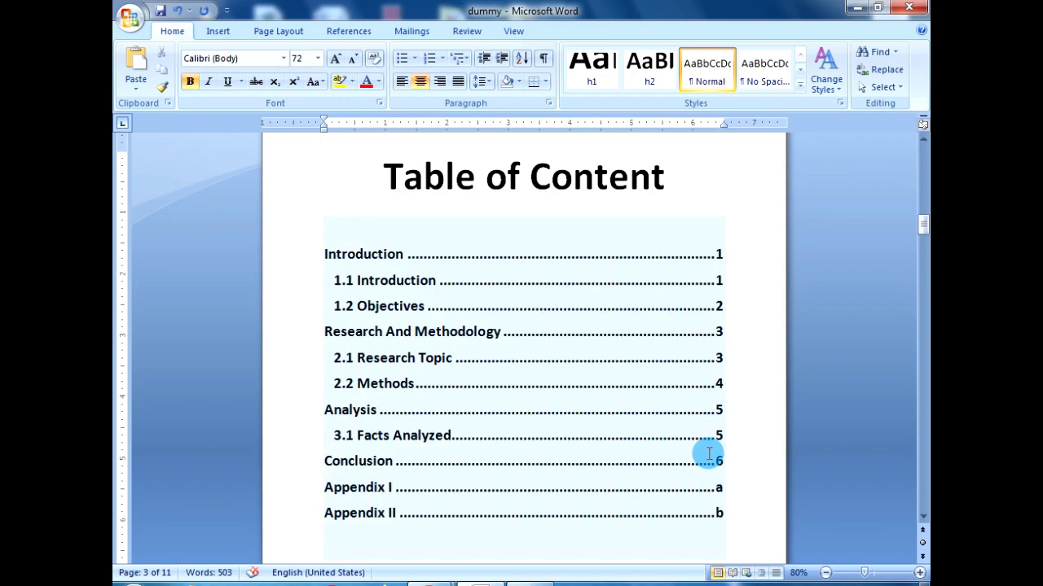
Copy the paragraph that precedes the 1.2 Objectives heading
scroll(696, 426, "down", 5)
scroll(665, 421, "down", 4)
scroll(642, 414, "down", 6)
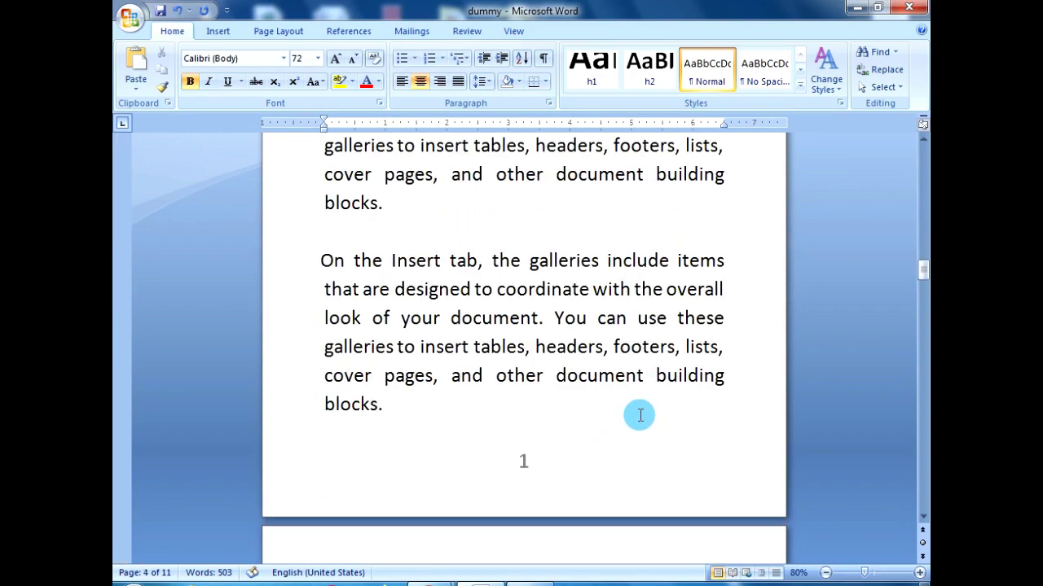
scroll(640, 416, "down", 5)
scroll(449, 414, "down", 10)
scroll(595, 412, "down", 5)
scroll(578, 413, "down", 5)
scroll(558, 412, "down", 2)
scroll(552, 413, "down", 2)
scroll(549, 414, "down", 1)
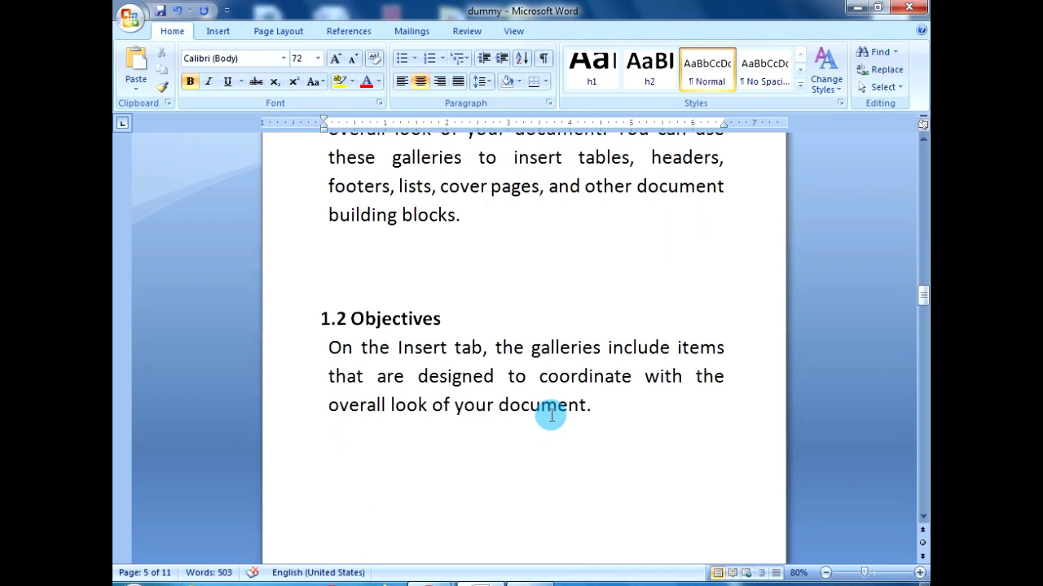
scroll(551, 415, "up", 1)
left_click_drag(465, 310, 331, 168)
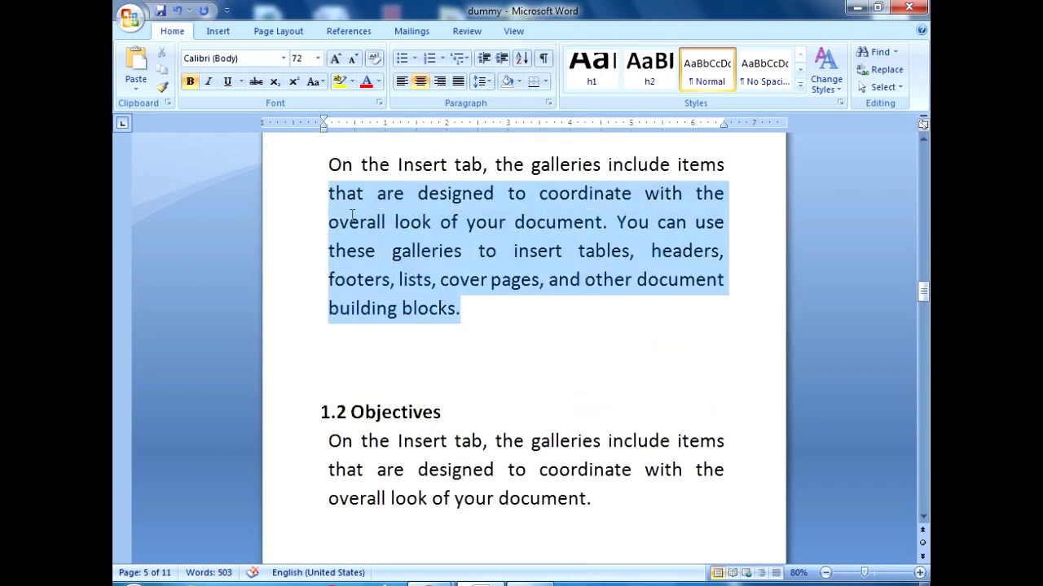
right_click(343, 170)
left_click(414, 202)
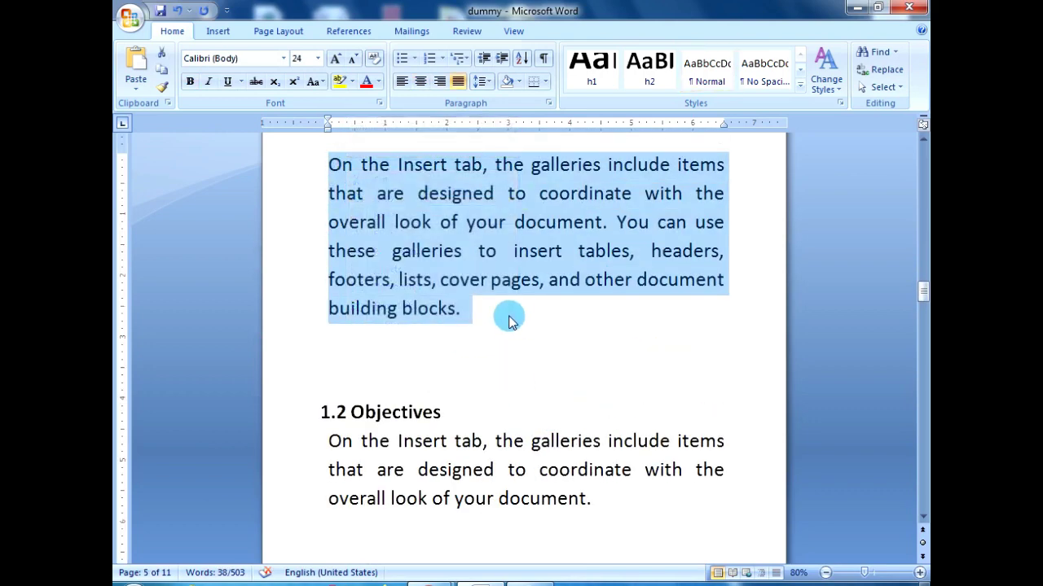
Paste the copy after 'blocks.' with a page break, deleting the blank lines above 1.2 Objectives
left_click(508, 314)
key("Return")
key("Return")
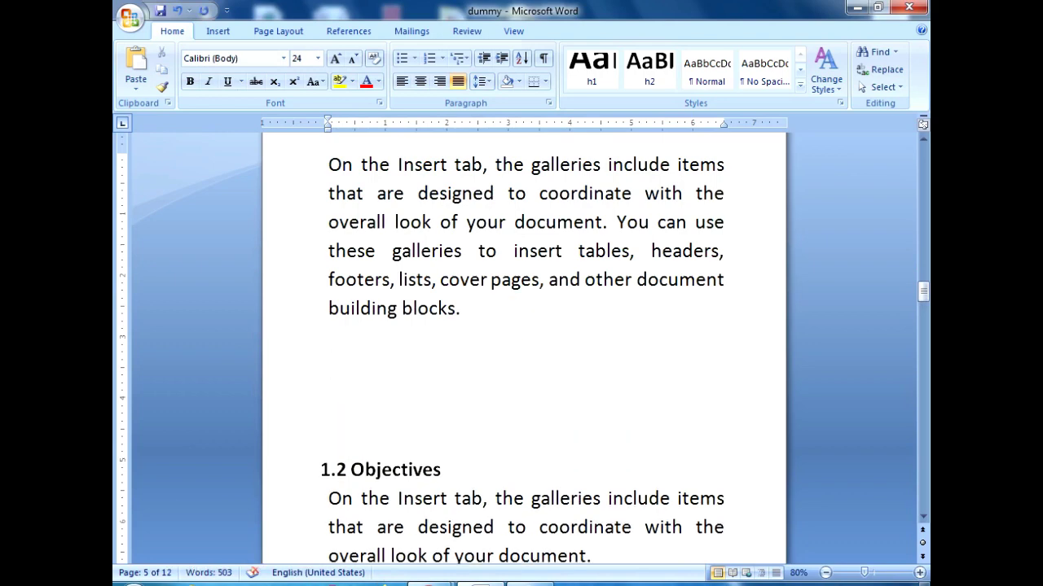
key("ctrl+v")
key("ctrl+Return")
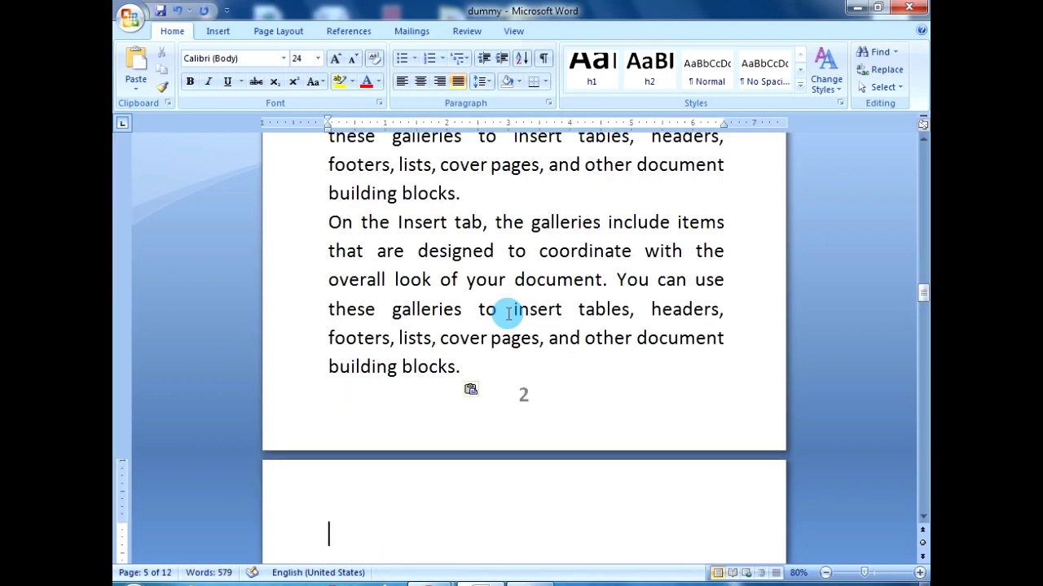
scroll(507, 410, "down", 4)
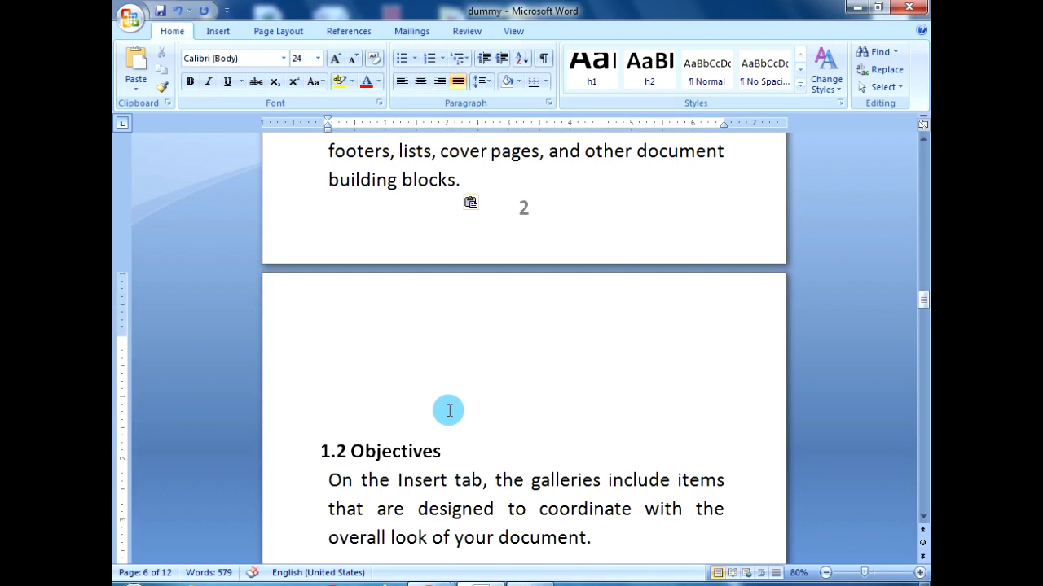
key("Delete")
key("Delete")
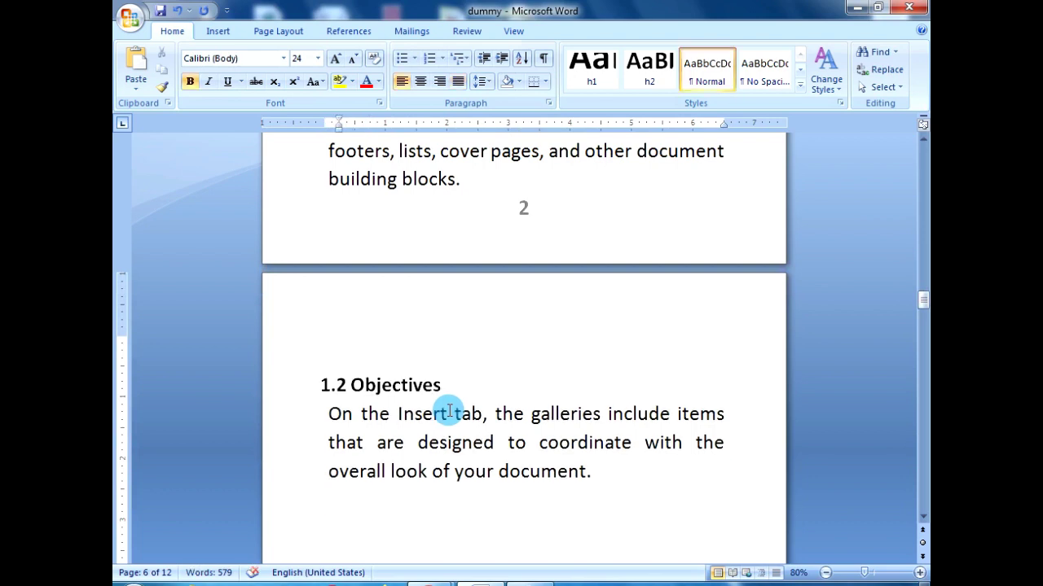
key("Delete")
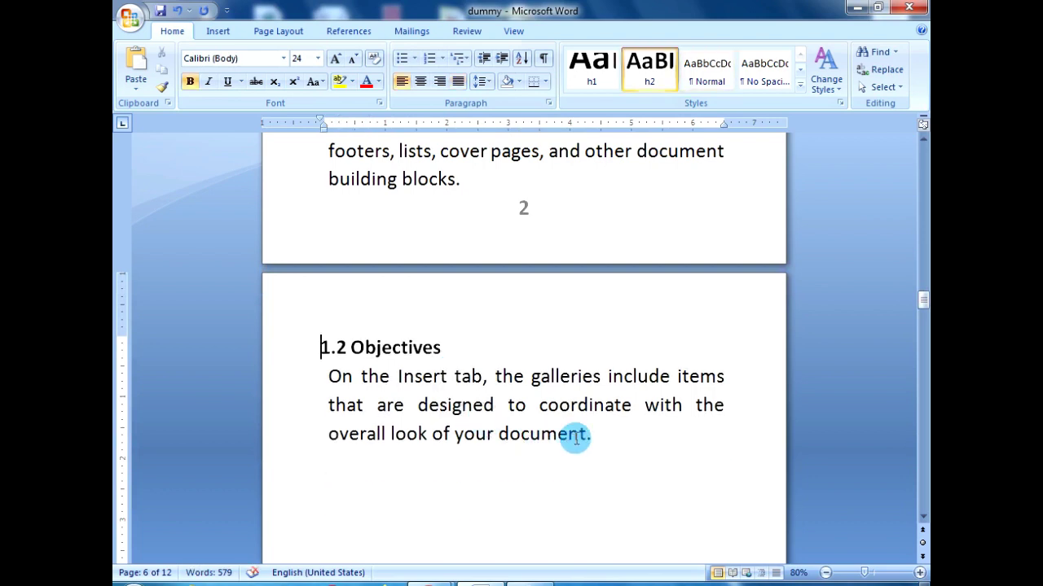
scroll(575, 423, "down", 4)
scroll(575, 420, "down", 7)
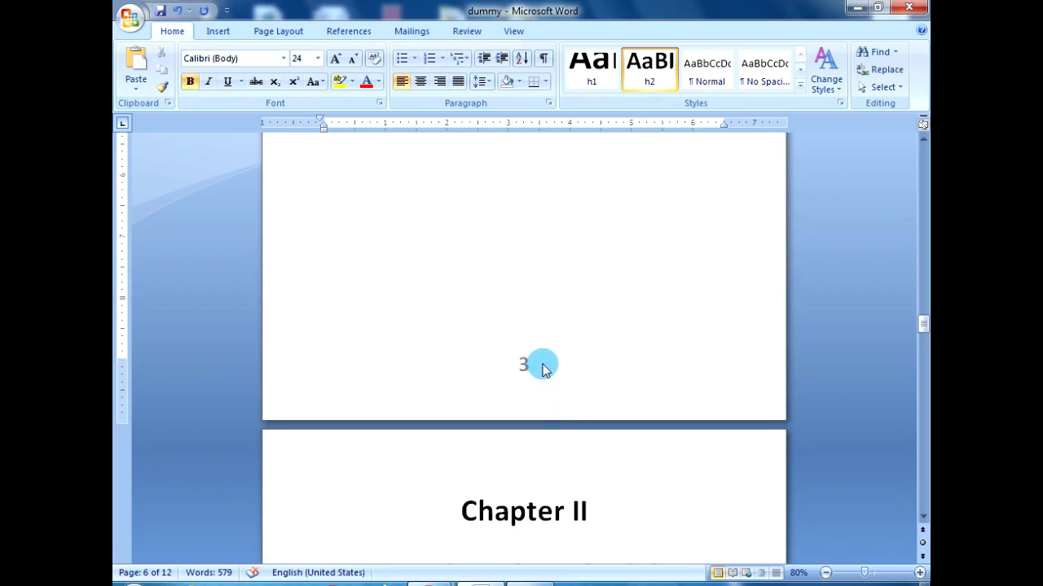
scroll(543, 364, "up", 3)
scroll(544, 365, "up", 8)
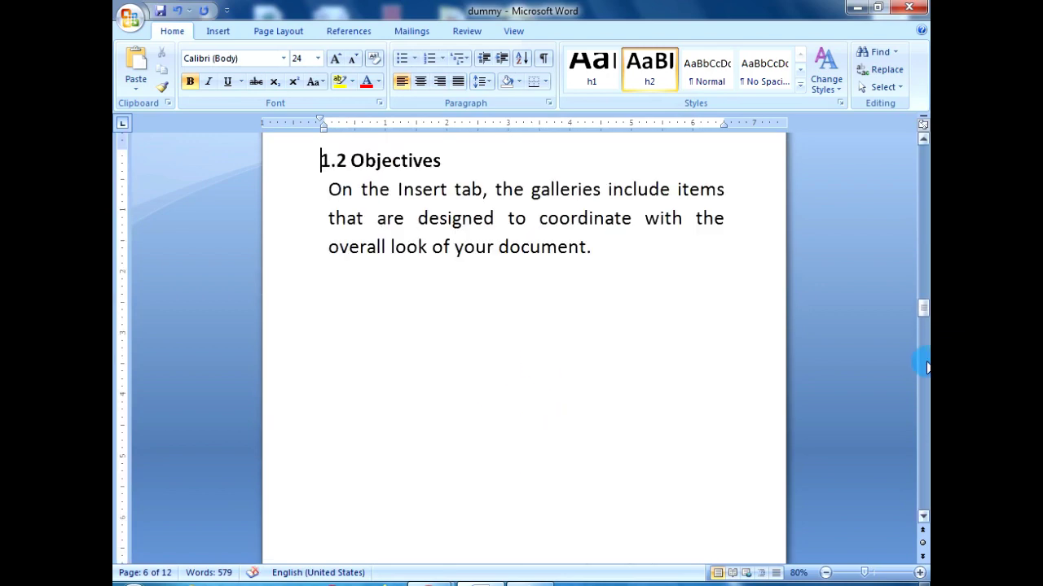
mouse_move(920, 310)
left_mouse_down()
mouse_move(914, 151)
mouse_move(923, 430)
mouse_move(924, 405)
left_mouse_up()
left_click(690, 463)
scroll(396, 424, "down", 5)
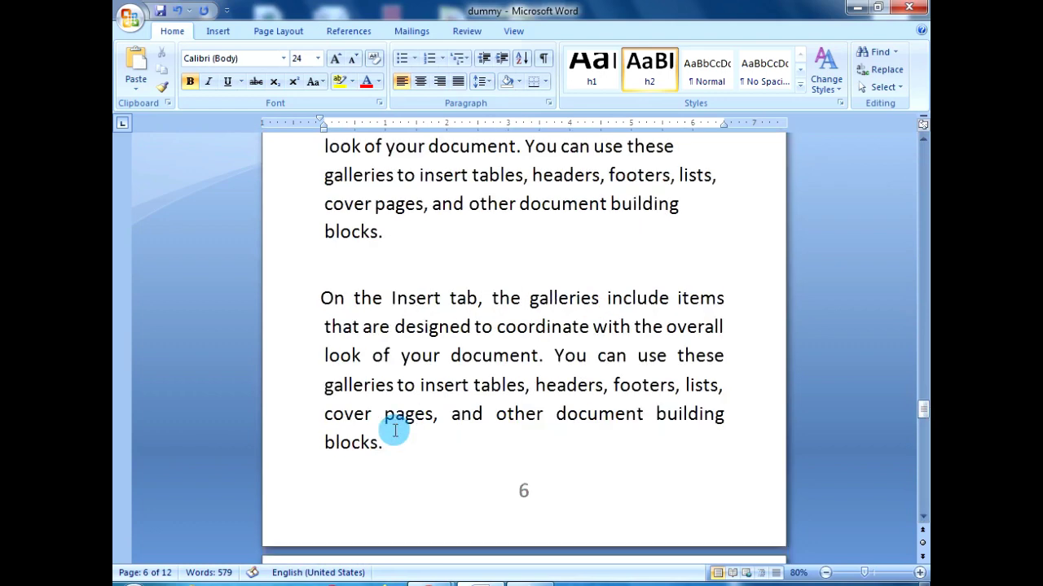
Delete the paragraph above Chapter IV on page 6, then undo that deletion
left_click(398, 353)
left_click_drag(398, 352, 318, 204)
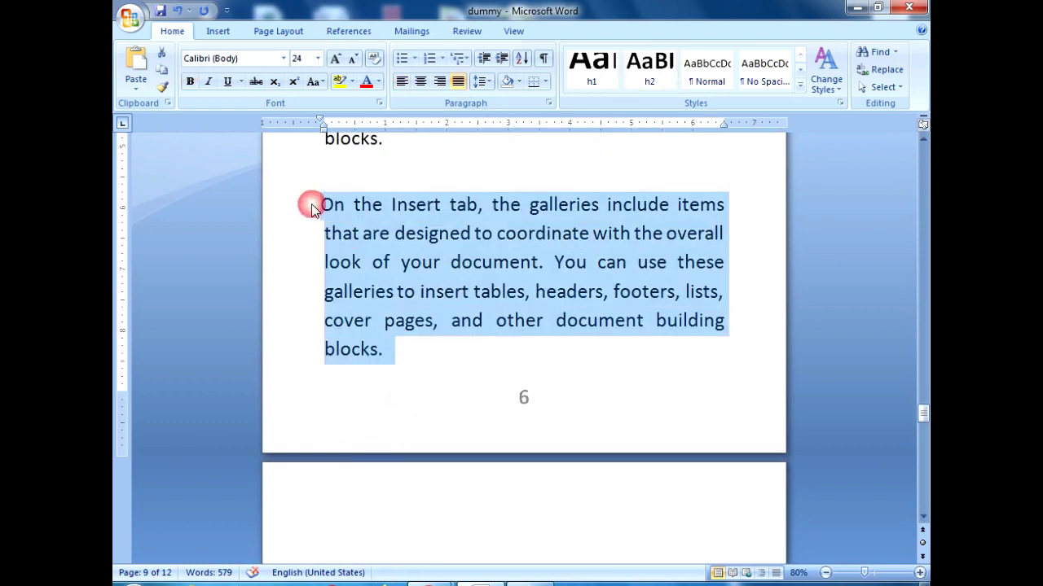
key("Delete")
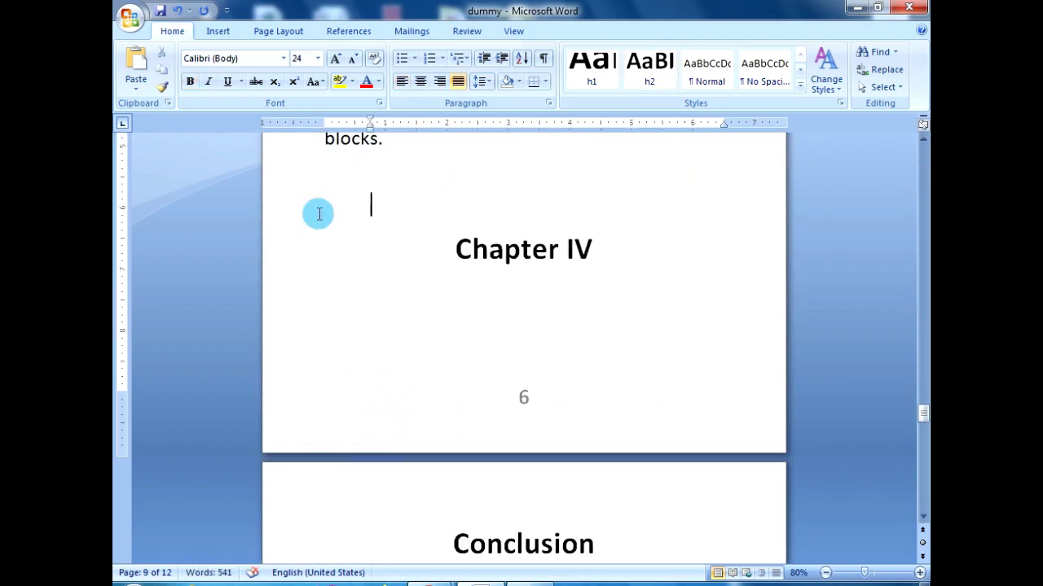
key("ctrl+z")
key("ctrl+z")
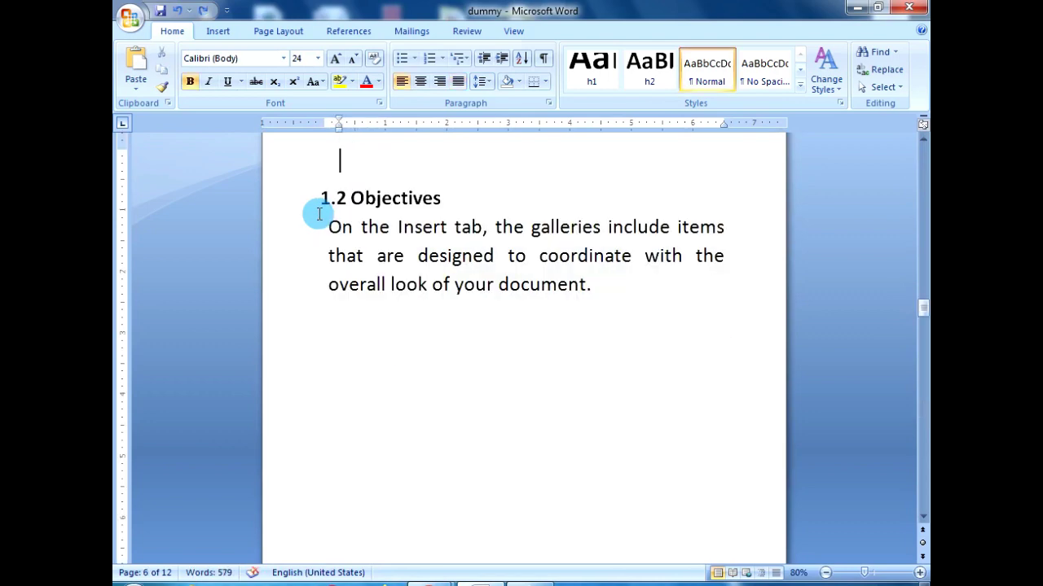
Delete the duplicate paragraph above 2.2 Methods and its leftover empty line
scroll(608, 380, "down", 2)
scroll(500, 412, "down", 7)
scroll(489, 407, "down", 6)
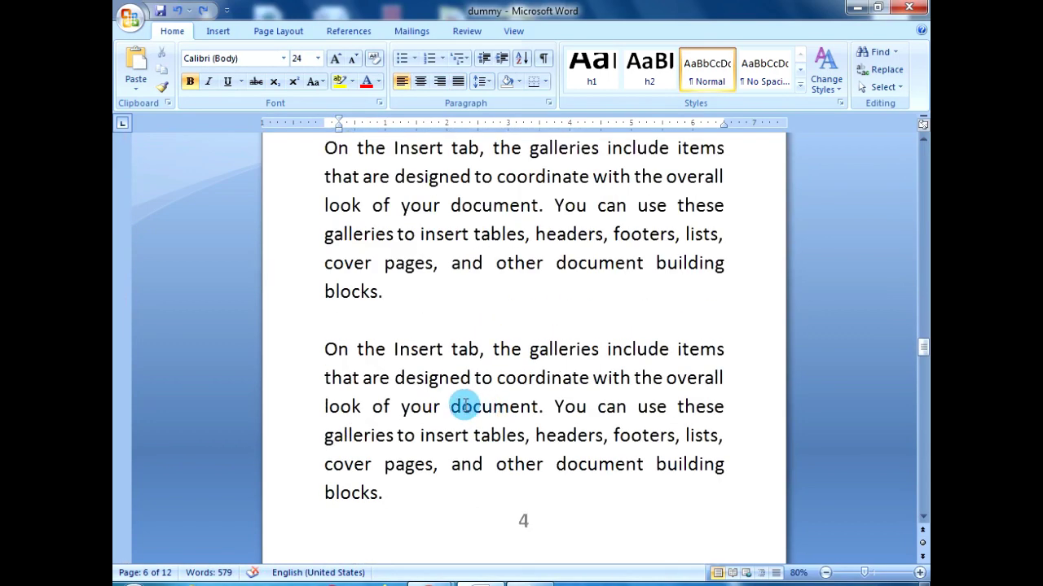
scroll(464, 405, "down", 4)
scroll(435, 400, "down", 2)
left_click_drag(396, 335, 346, 202)
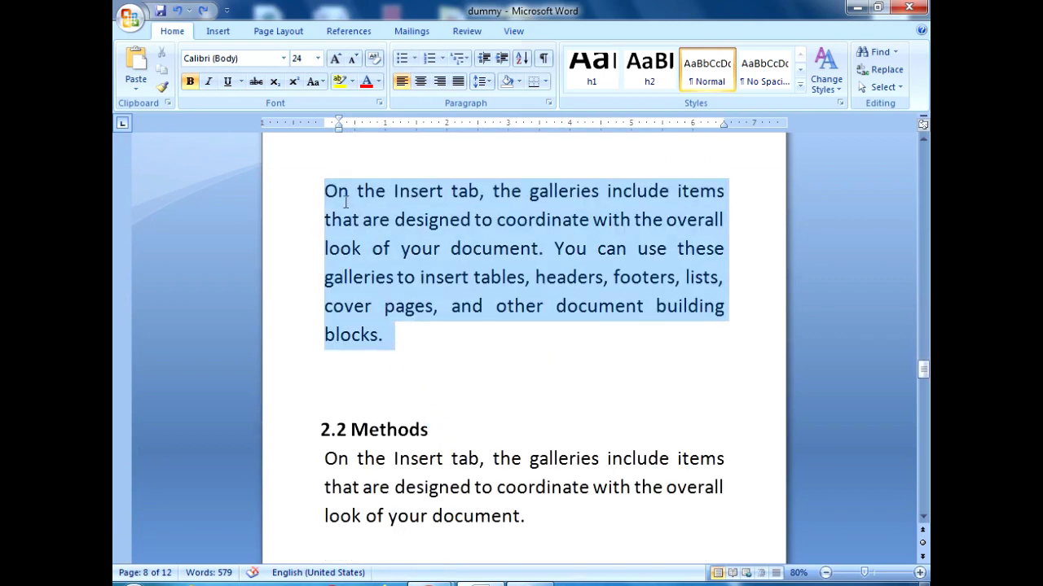
key("Delete")
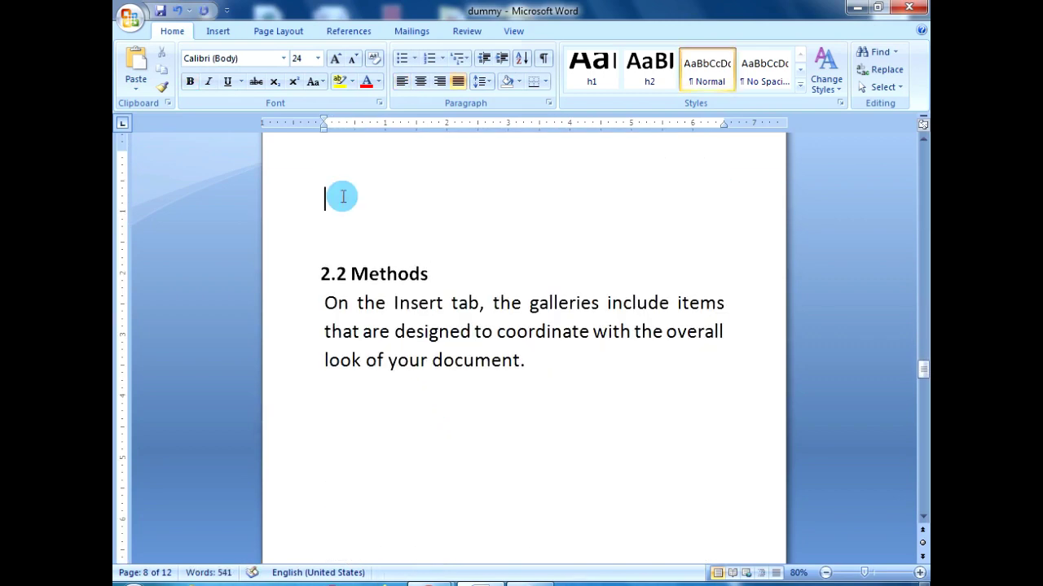
key("BackSpace")
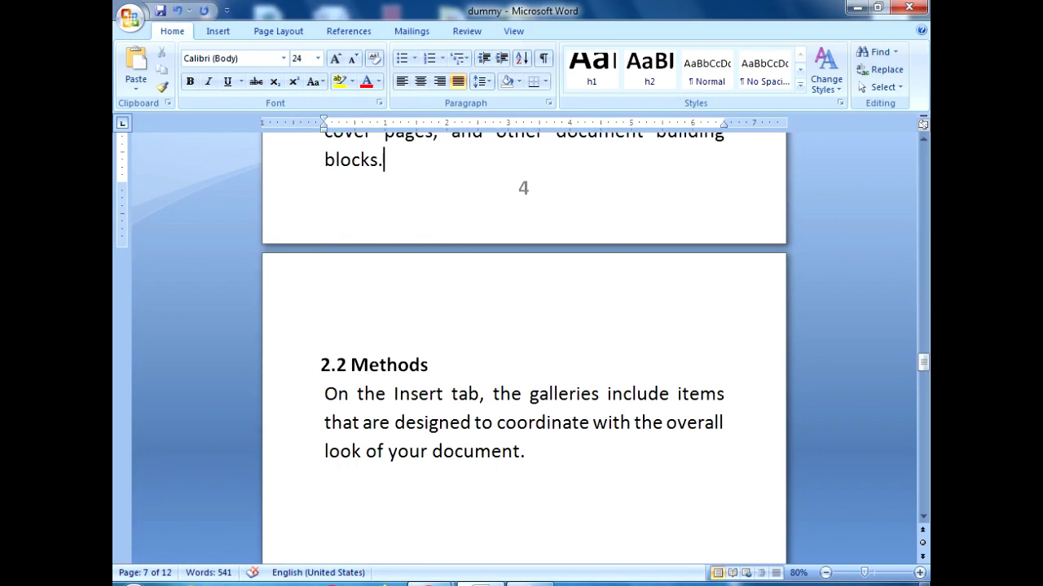
Delete the second duplicate paragraph above 2.2 Methods
scroll(326, 268, "up", 3)
left_click_drag(391, 316, 335, 179)
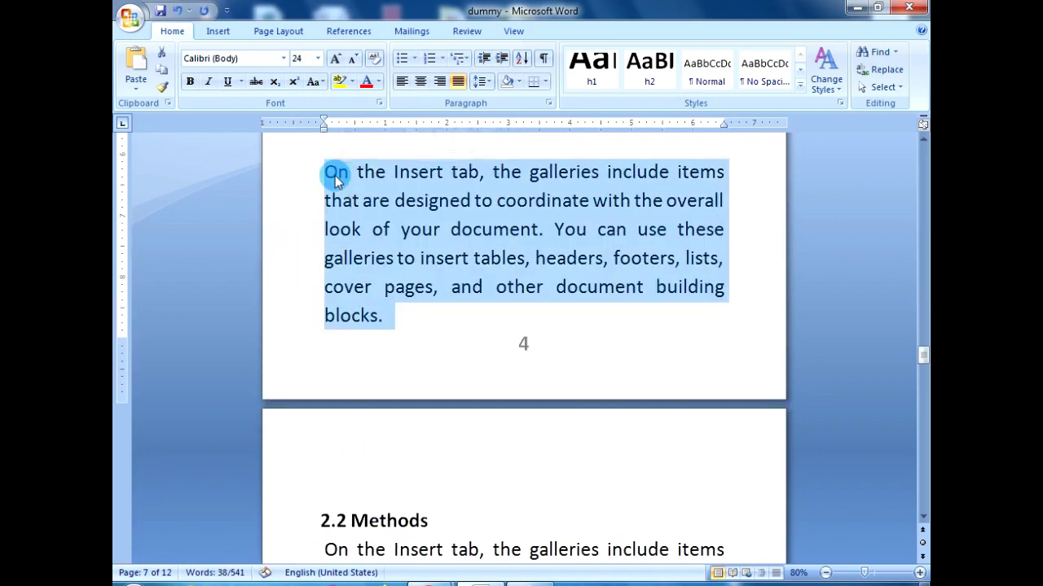
key("Delete")
Remove the remaining blank line so 2.2 Methods moves up on page 4
scroll(484, 307, "up", 3)
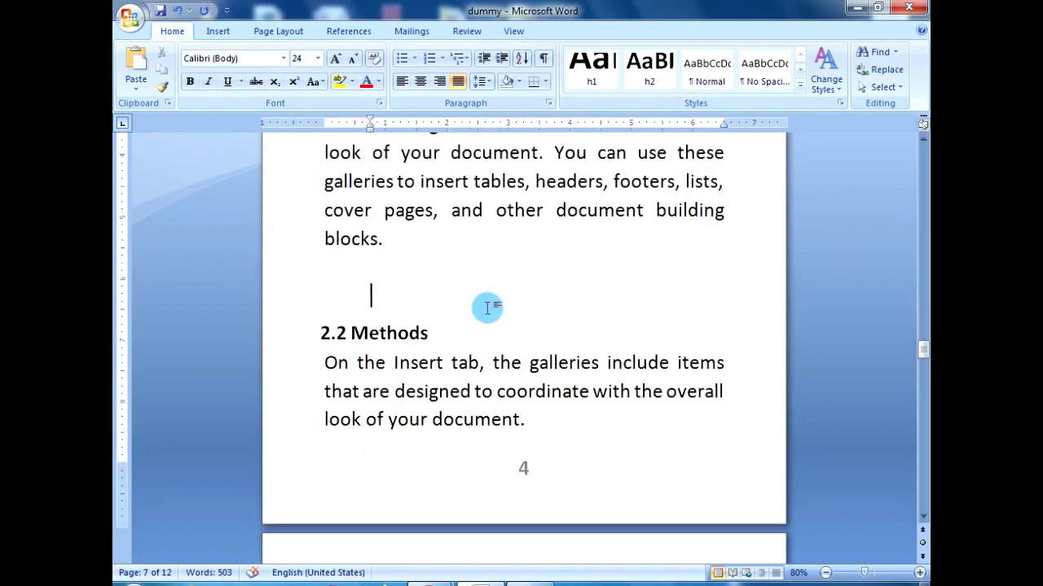
scroll(505, 335, "up", 3)
scroll(508, 331, "up", 1)
scroll(470, 352, "up", 2)
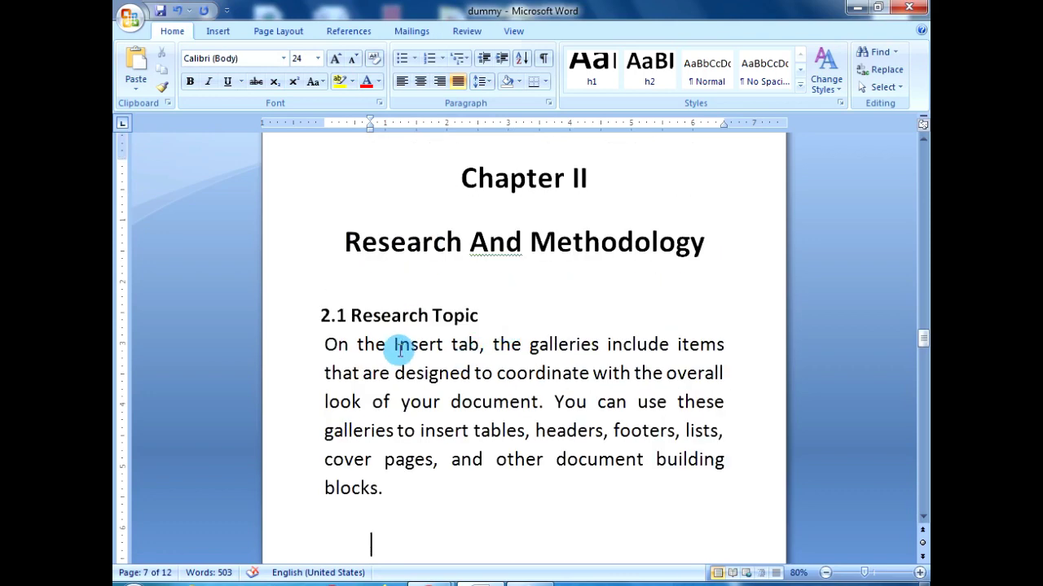
scroll(423, 350, "down", 2)
scroll(433, 351, "down", 1)
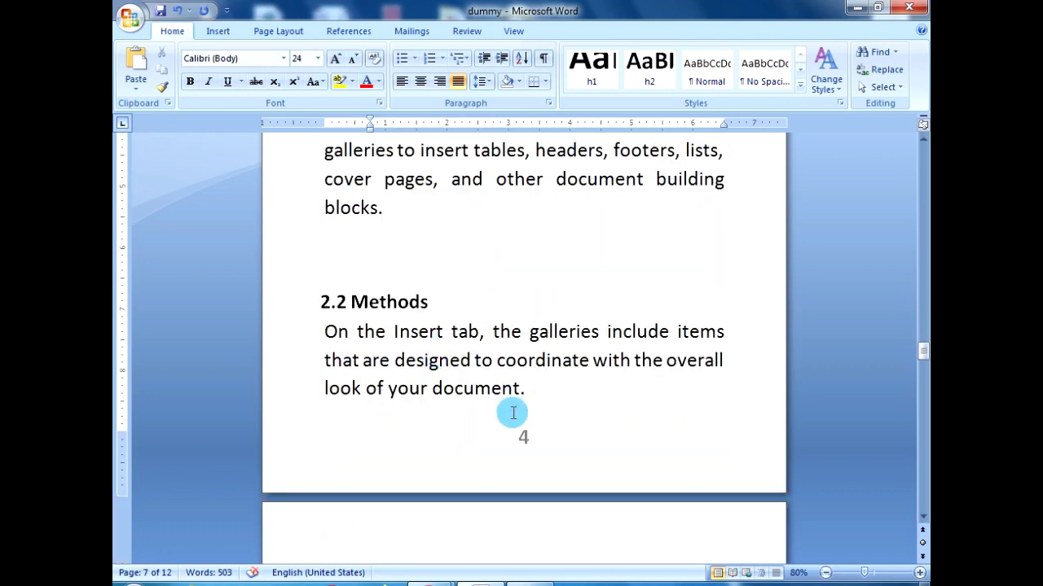
scroll(514, 413, "down", 3)
scroll(512, 413, "down", 4)
scroll(497, 407, "up", 5)
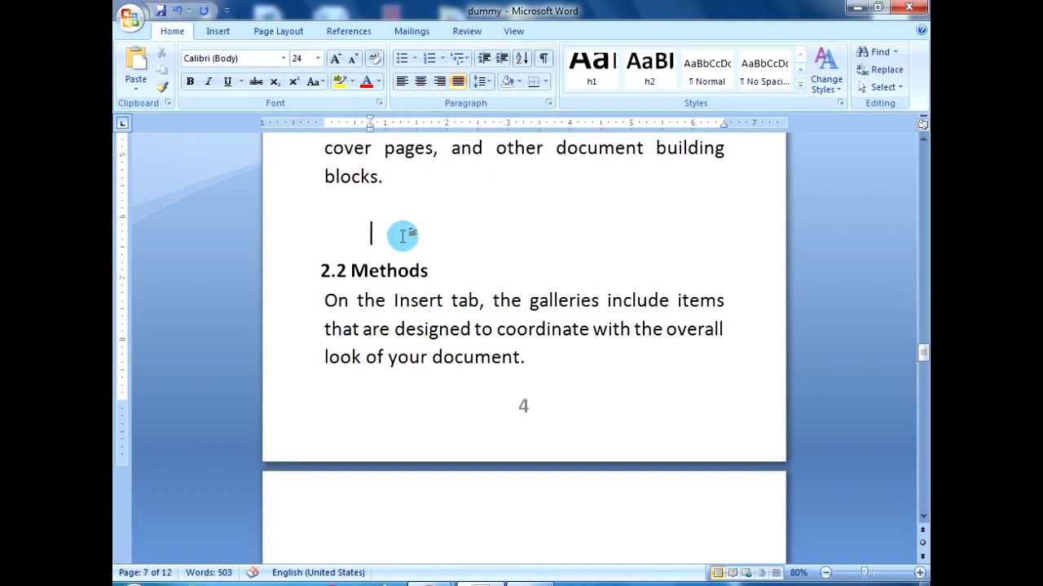
key("Delete")
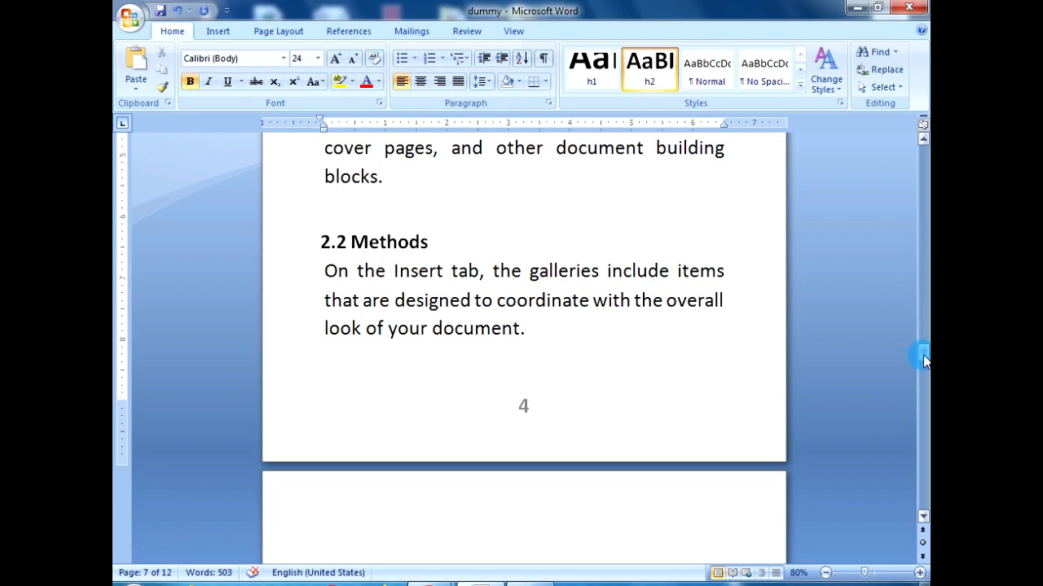
Return to the top of the document and select the Table of Content field
left_click_drag(923, 357, 922, 155)
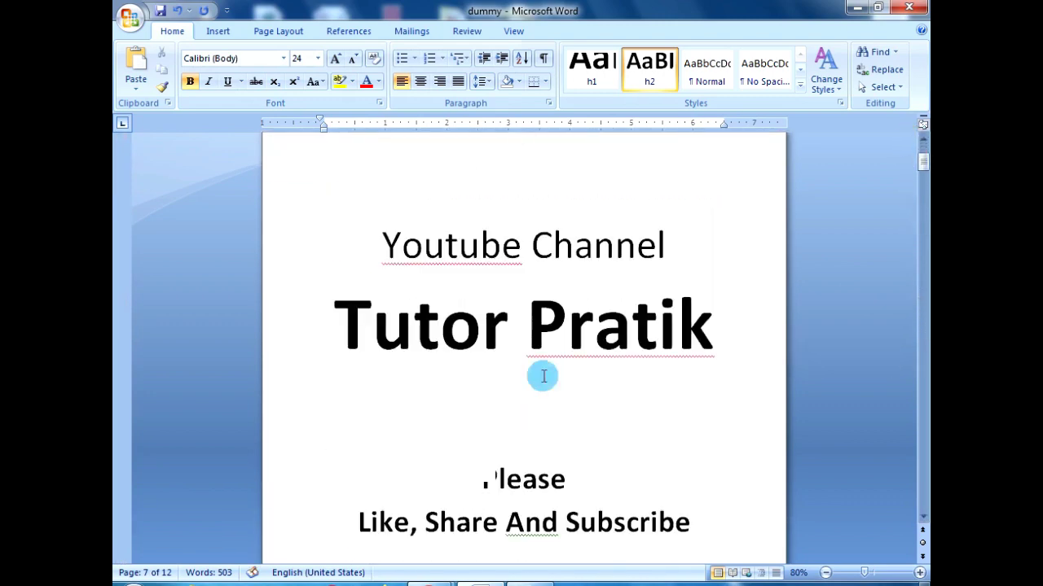
scroll(562, 376, "down", 3)
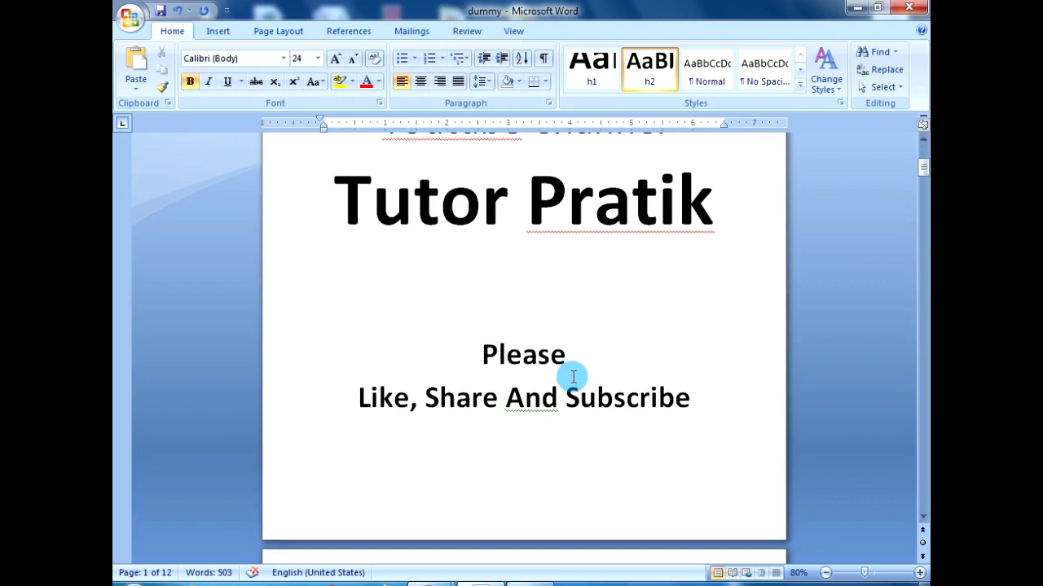
scroll(562, 383, "down", 5)
scroll(551, 392, "down", 7)
scroll(554, 394, "down", 5)
scroll(557, 392, "down", 8)
scroll(557, 394, "down", 4)
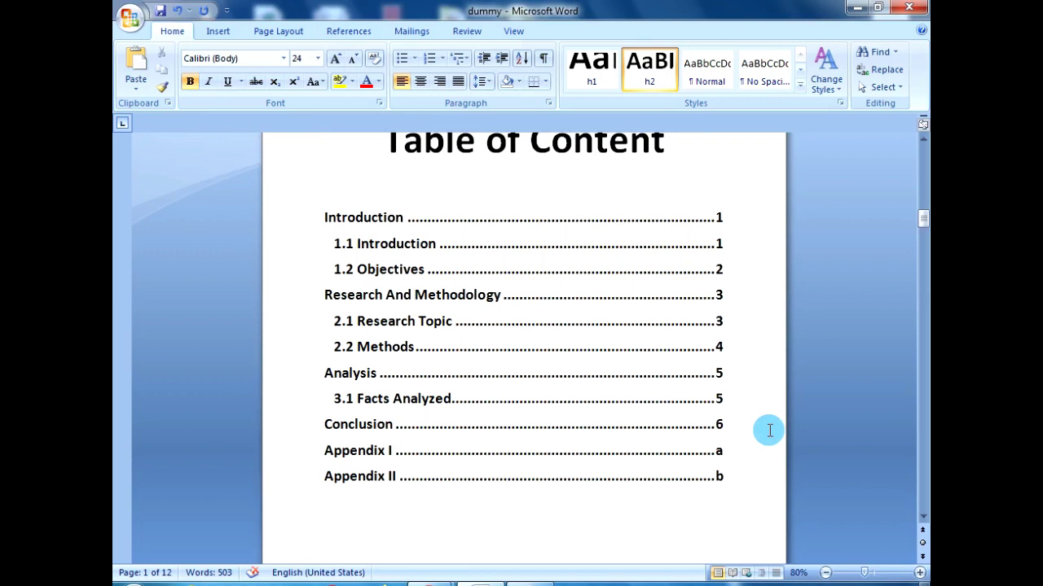
left_click(536, 300)
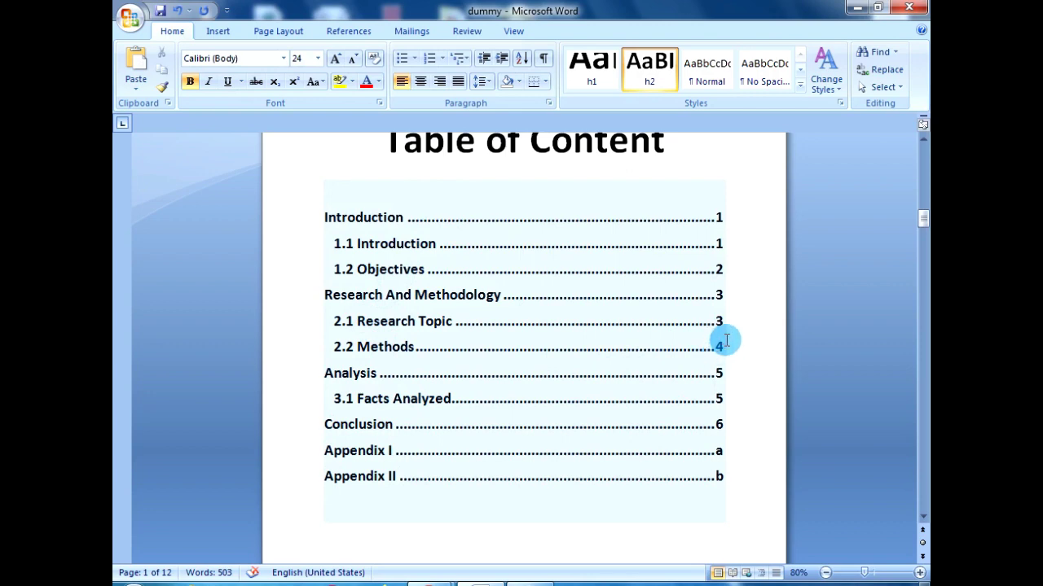
left_click(582, 295)
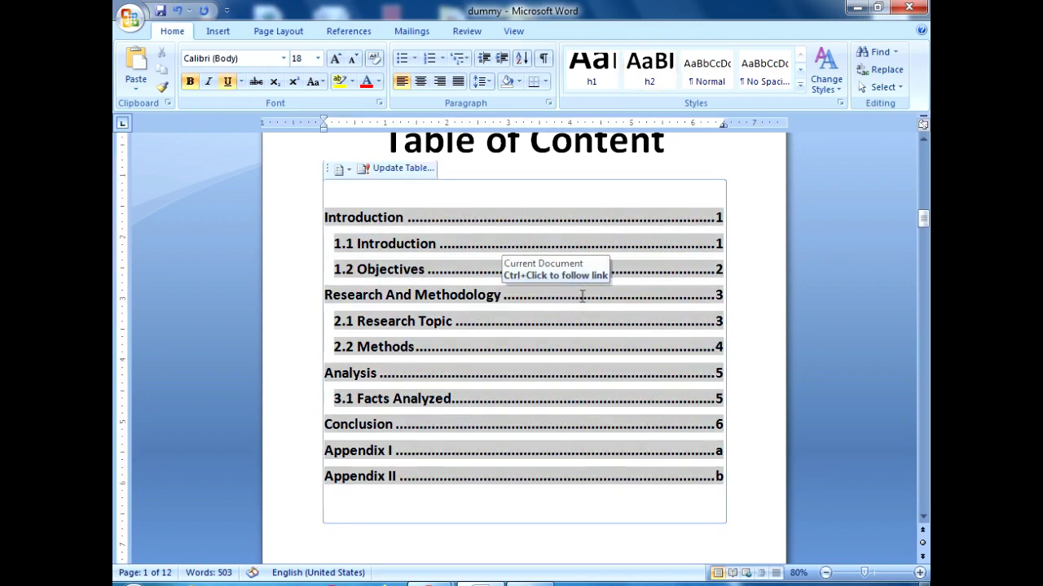
Update only the Table of Content page numbers, placing 1.2 Objectives on page 3 and Conclusion on page 7
left_click(408, 169)
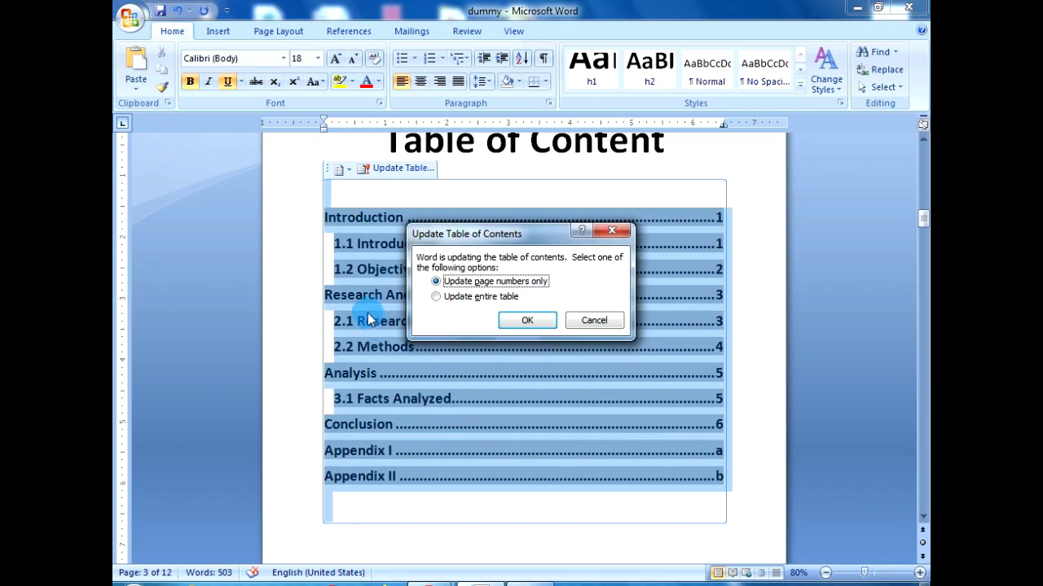
left_click(479, 297)
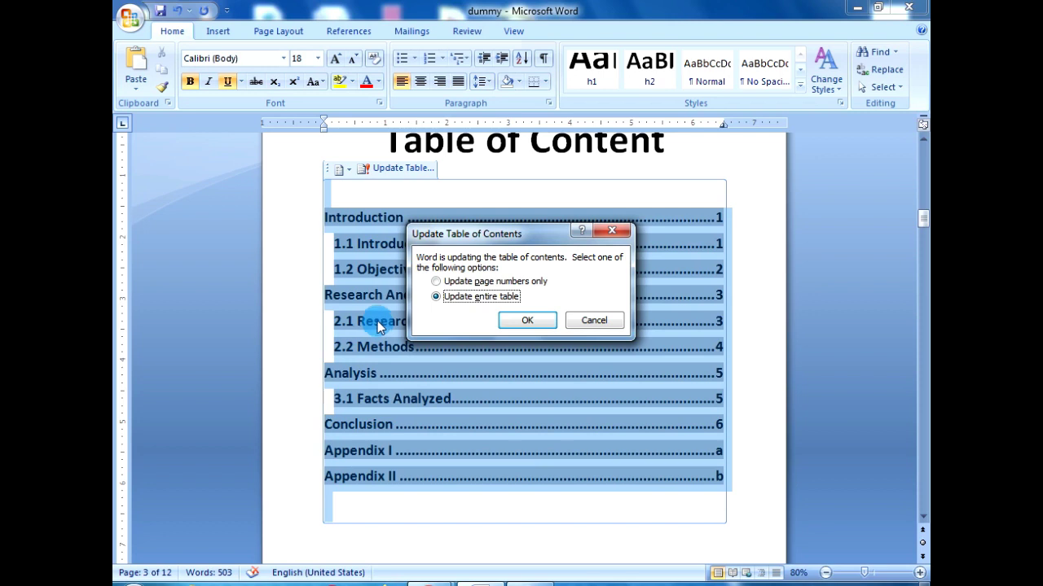
left_click(459, 285)
left_click(459, 283)
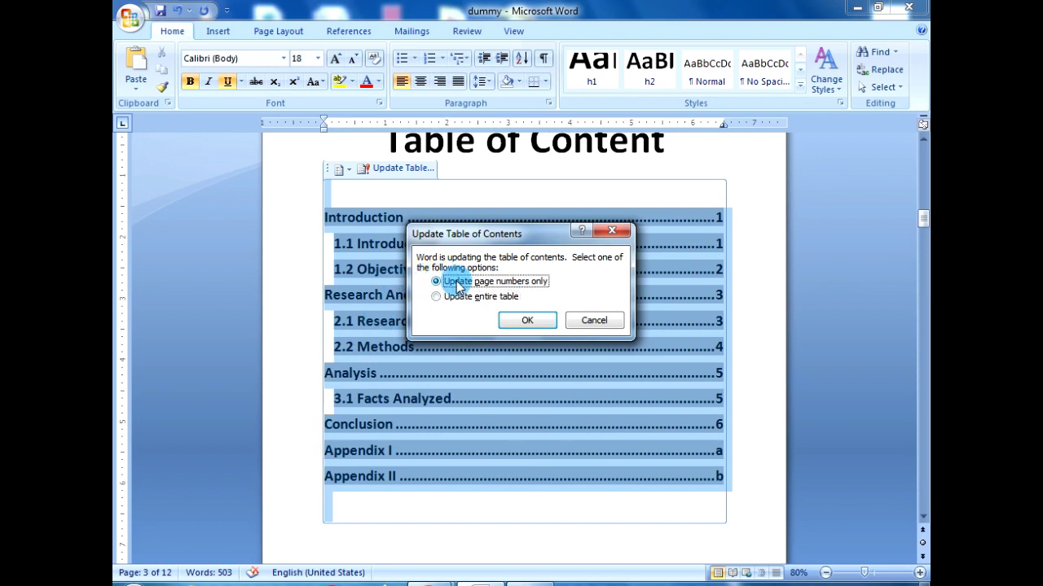
left_click(522, 322)
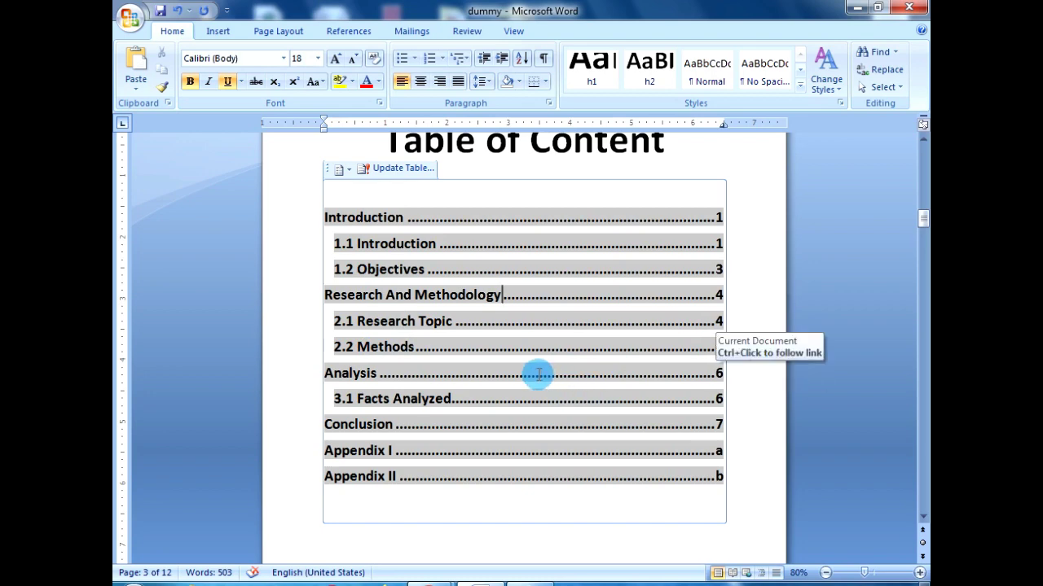
scroll(539, 374, "down", 3)
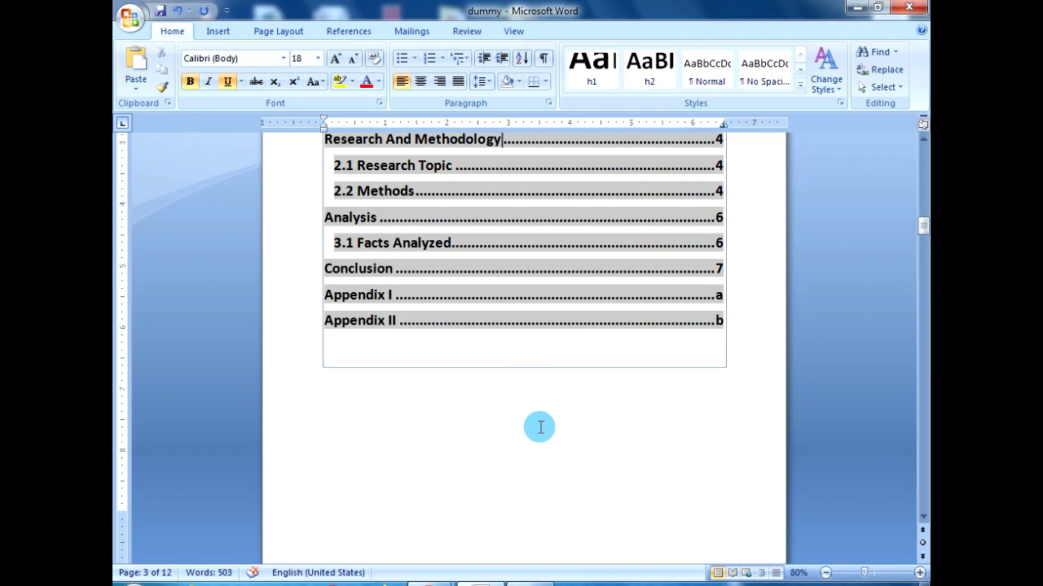
Delete 'Topic' from the 2.1 Research Topic heading so it reads 2.1 Research
scroll(656, 409, "down", 3)
scroll(628, 418, "down", 7)
scroll(624, 433, "down", 4)
scroll(620, 439, "down", 7)
scroll(616, 439, "down", 4)
scroll(606, 438, "down", 4)
scroll(595, 437, "down", 4)
scroll(584, 439, "down", 4)
scroll(574, 436, "down", 4)
scroll(554, 433, "down", 1)
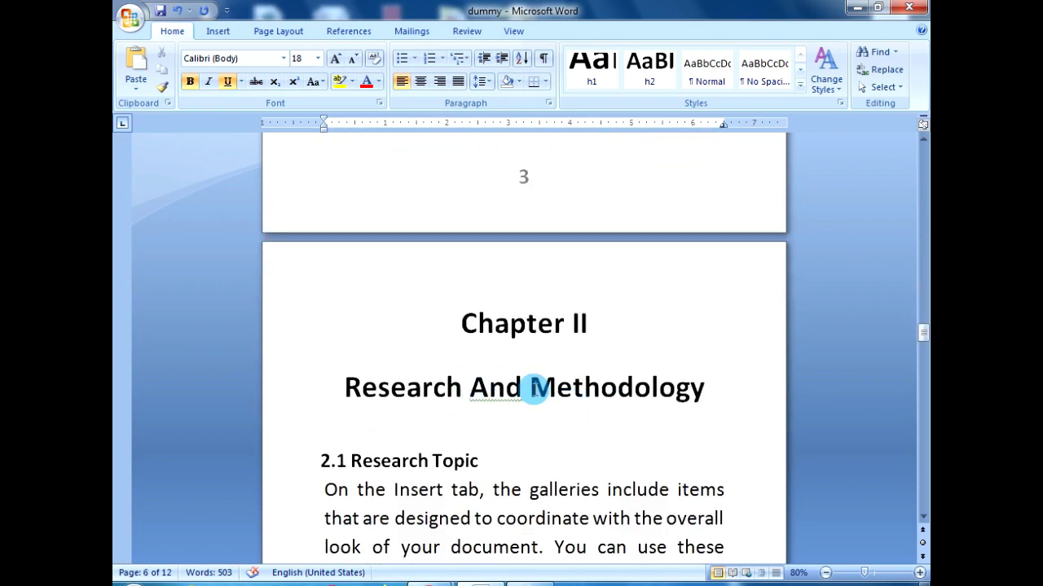
scroll(601, 388, "down", 2)
left_click_drag(433, 368, 481, 366)
key("Delete")
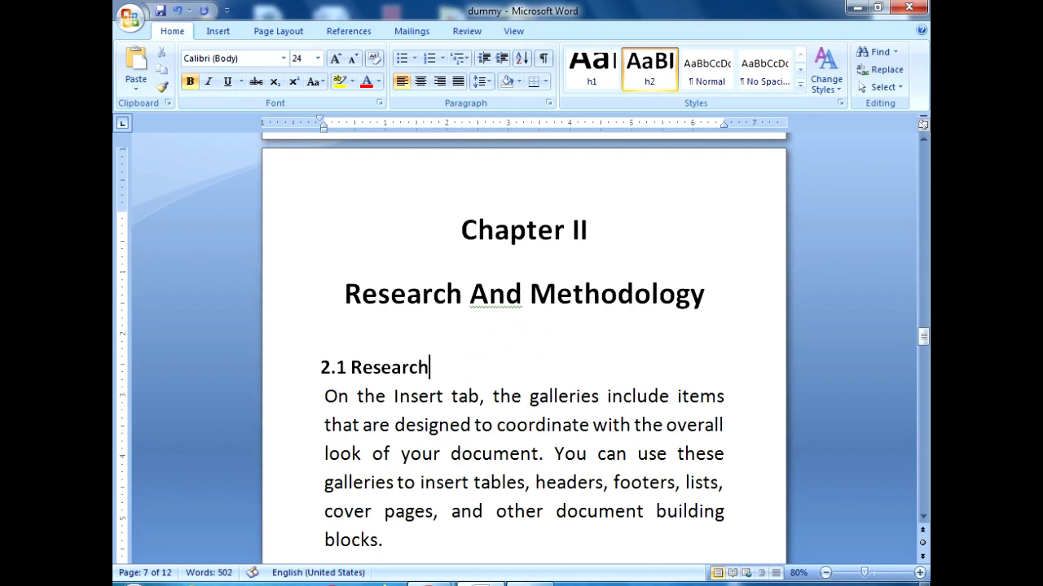
Change the 2.2 Methods heading to 2.2 Methodology
scroll(442, 407, "down", 4)
scroll(407, 420, "down", 2)
left_click(432, 325)
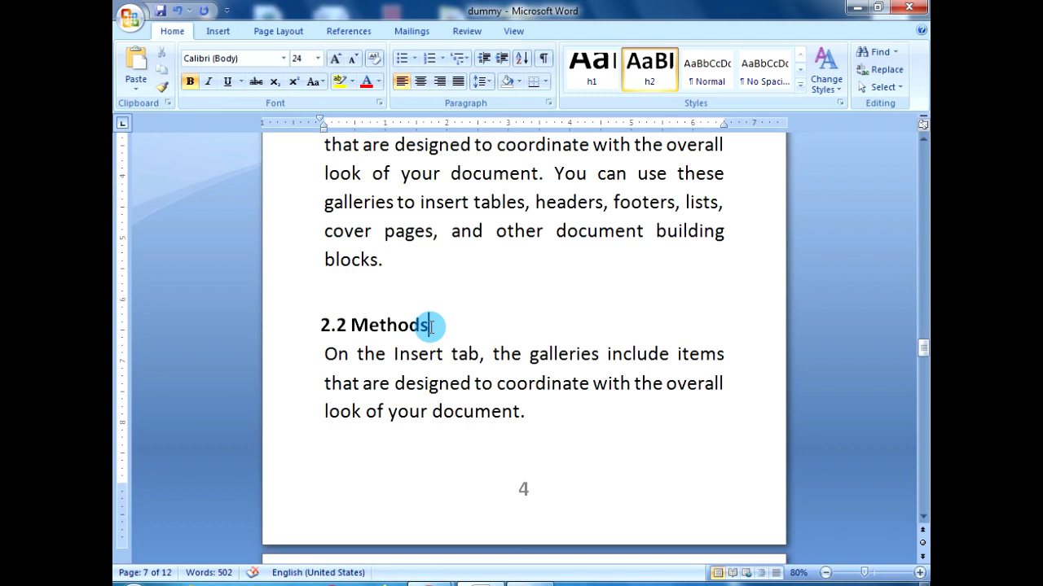
key("BackSpace")
type("ology")
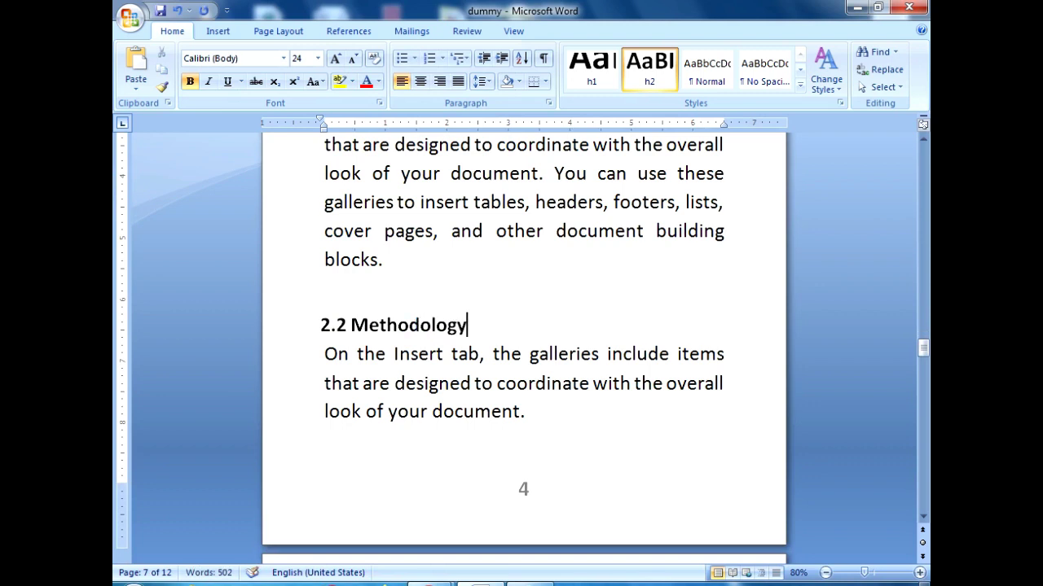
Scroll back to the Table of Content page
left_click_drag(923, 347, 922, 162)
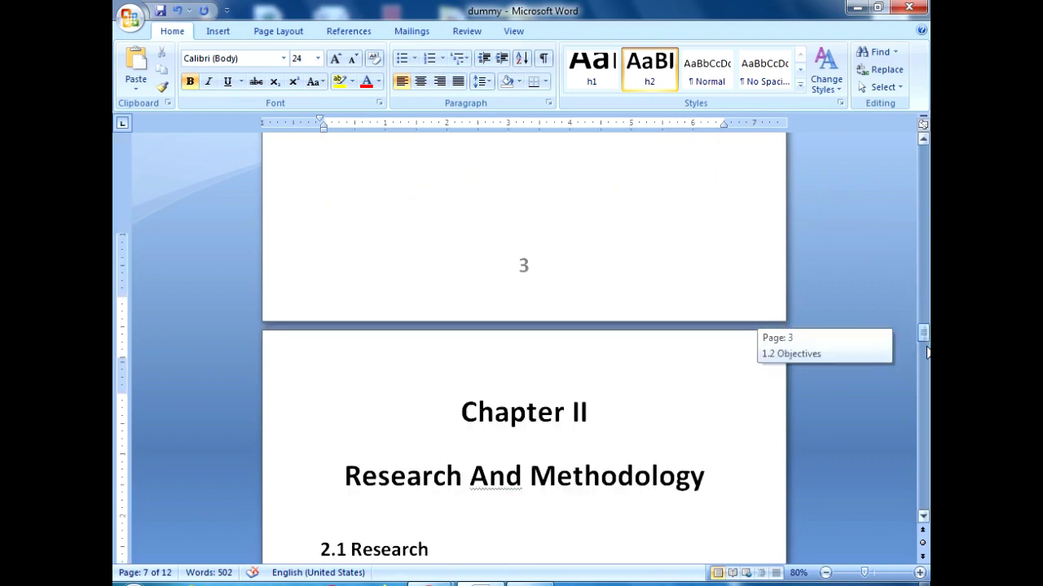
scroll(542, 363, "down", 4)
scroll(522, 363, "down", 6)
scroll(505, 364, "down", 3)
scroll(505, 364, "up", 4)
scroll(503, 365, "up", 6)
scroll(503, 363, "down", 7)
scroll(500, 375, "down", 12)
scroll(505, 393, "down", 10)
scroll(504, 395, "down", 5)
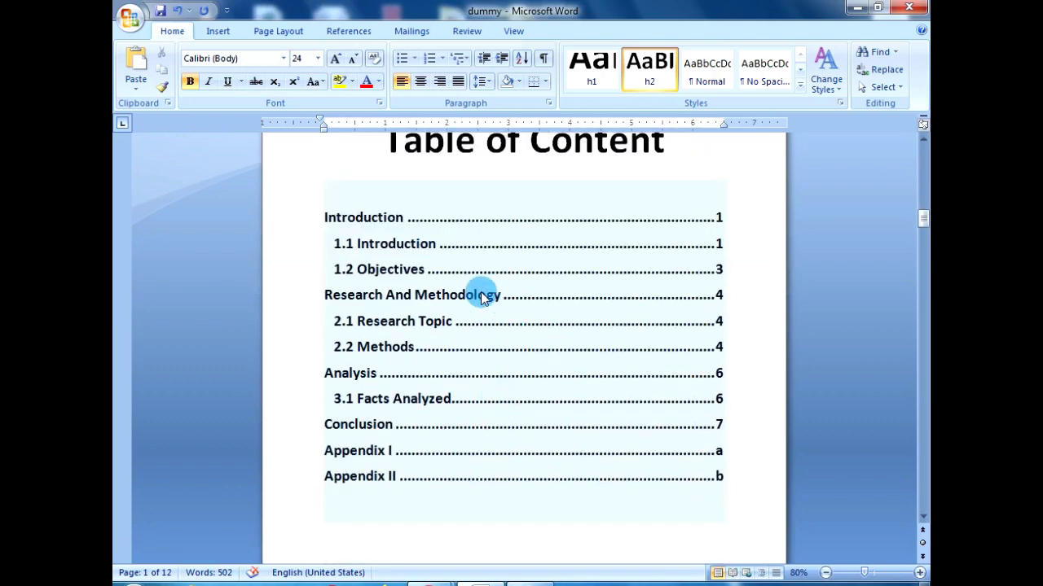
left_click(489, 300)
left_click(403, 168)
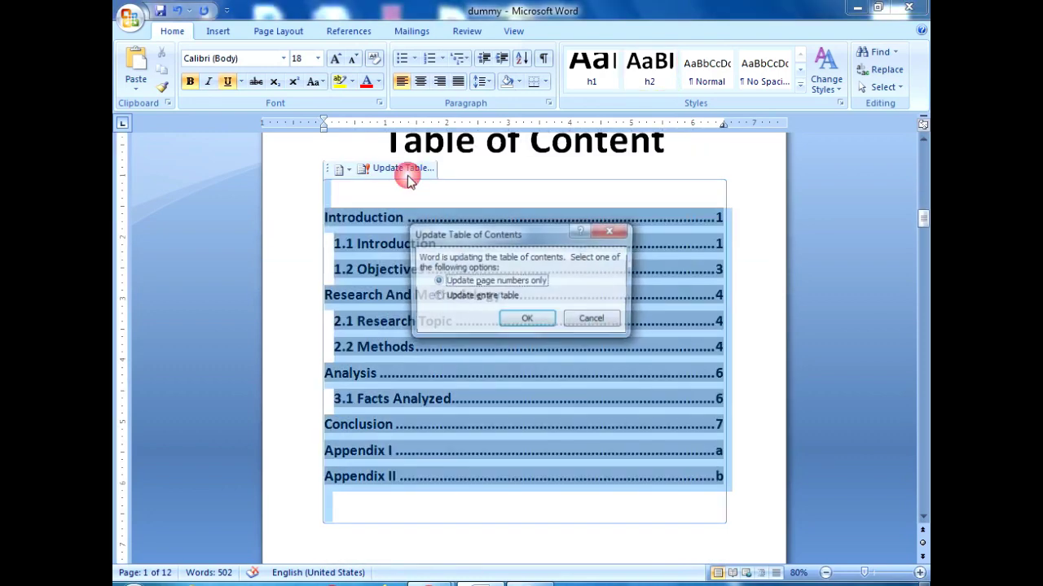
left_click(463, 297)
left_click(529, 321)
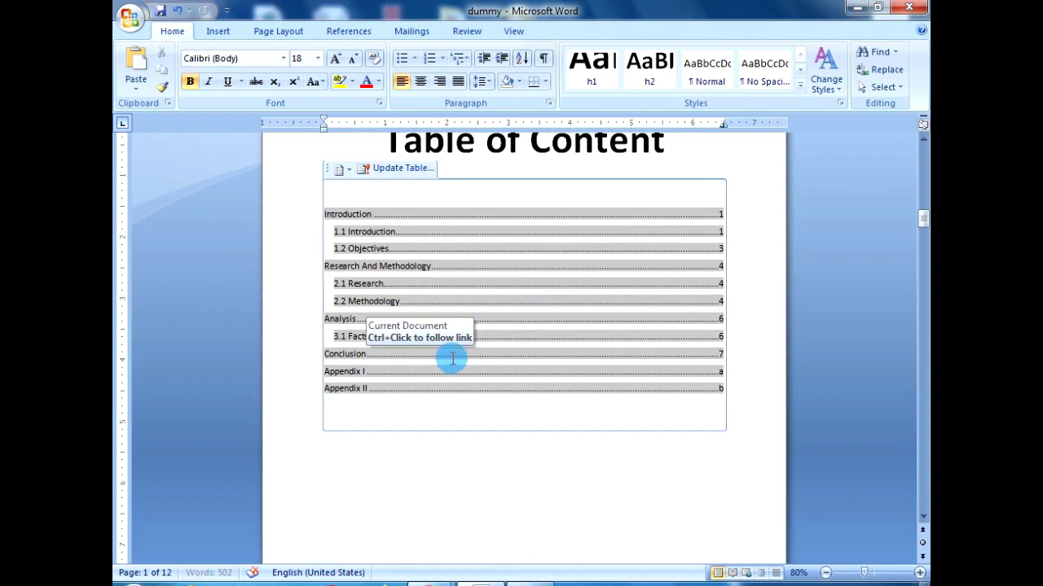
left_click(380, 299)
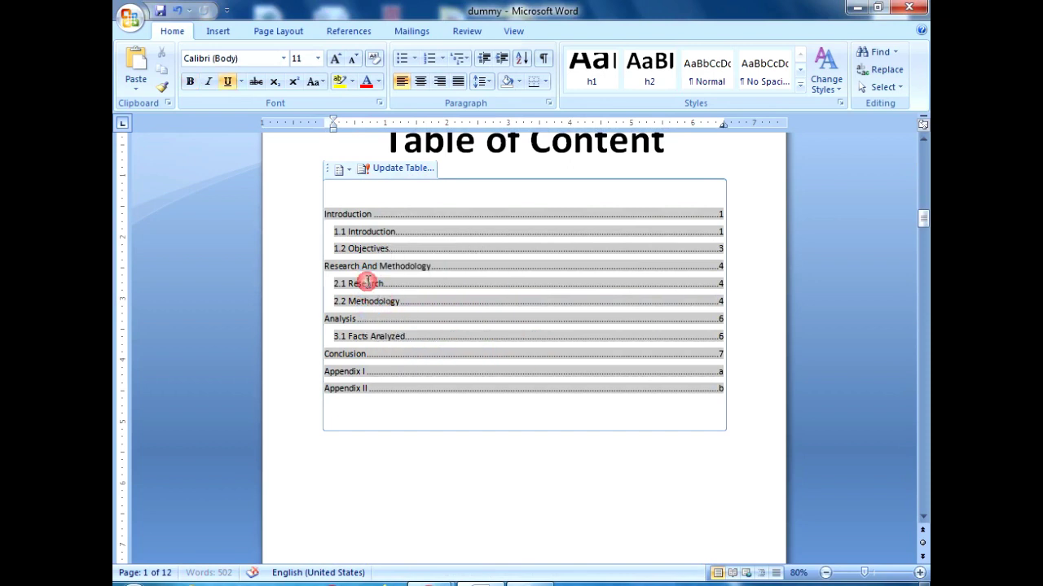
left_click_drag(380, 298, 391, 301)
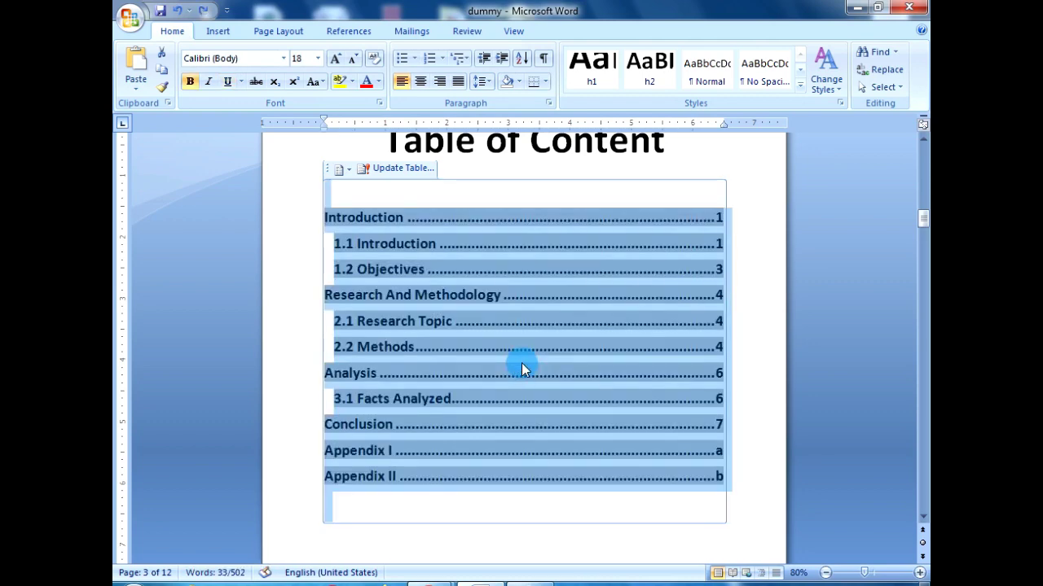
left_click(417, 168)
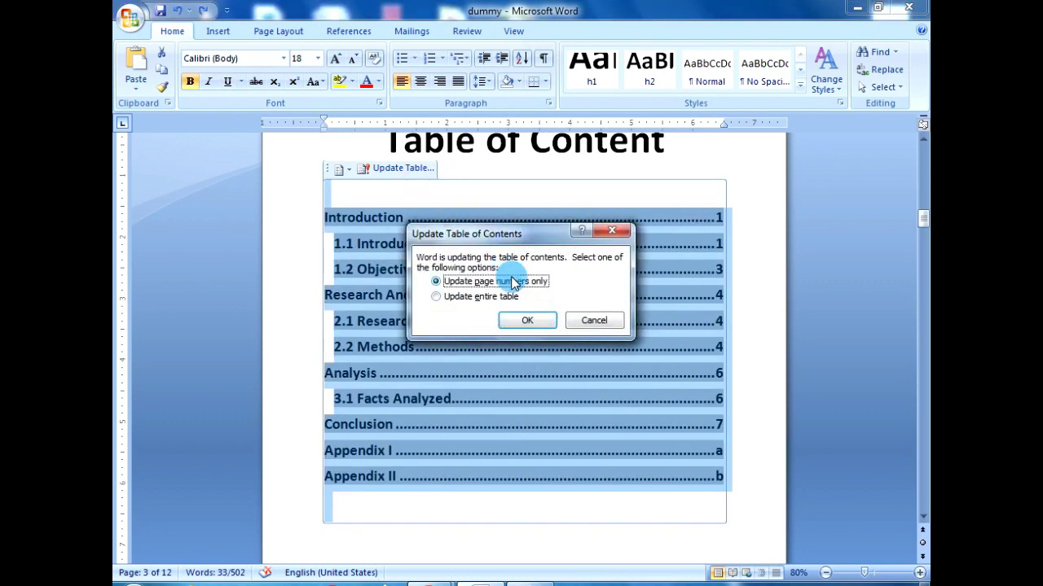
left_click(547, 326)
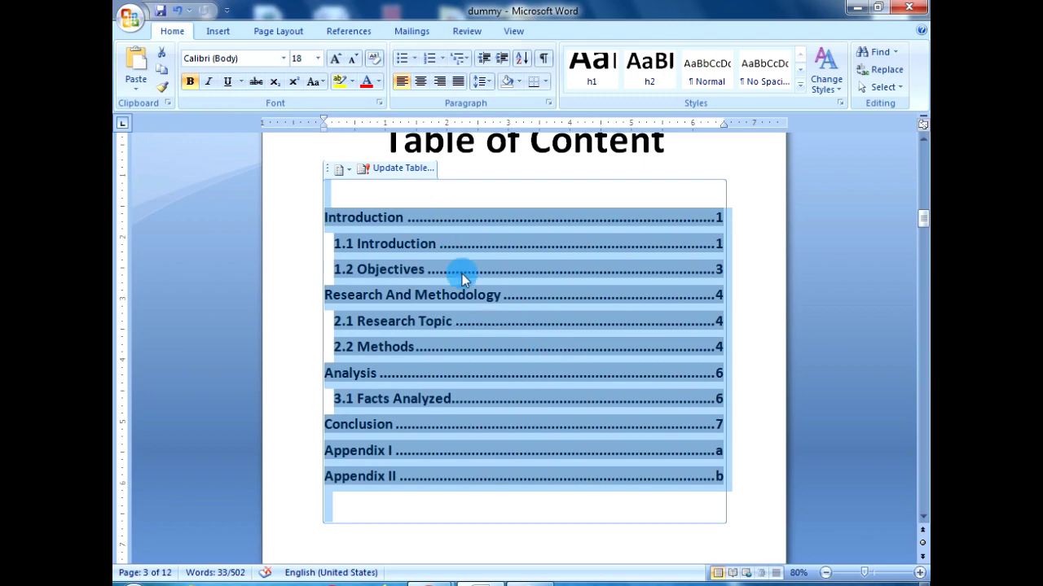
left_click(421, 323)
scroll(544, 402, "down", 5)
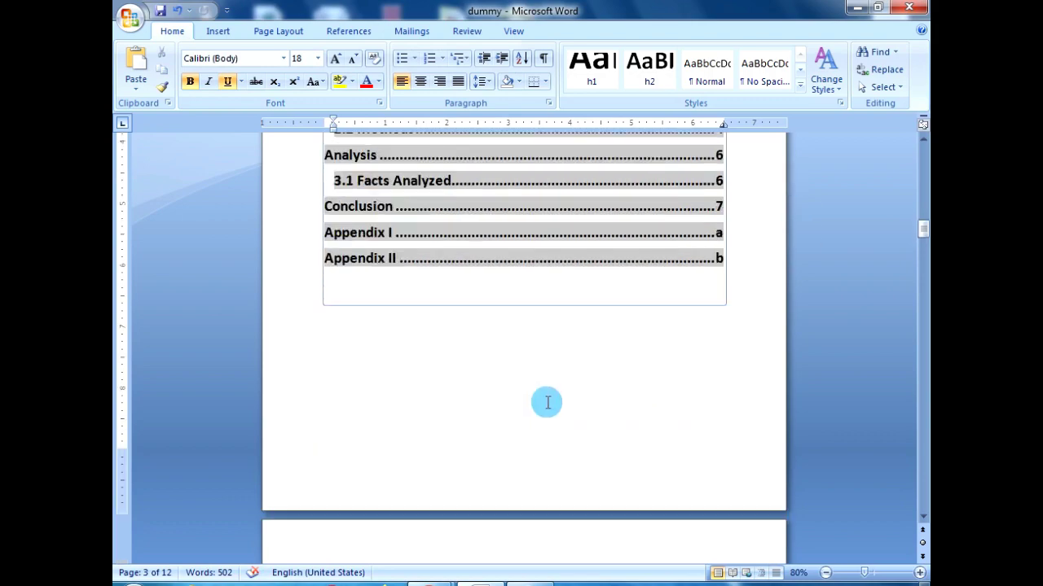
scroll(545, 401, "down", 5)
scroll(484, 407, "down", 5)
scroll(484, 399, "down", 5)
scroll(475, 396, "down", 5)
scroll(473, 396, "down", 5)
scroll(467, 391, "down", 5)
scroll(472, 391, "down", 5)
scroll(473, 391, "down", 5)
scroll(426, 386, "down", 3)
scroll(421, 382, "down", 5)
scroll(419, 334, "down", 5)
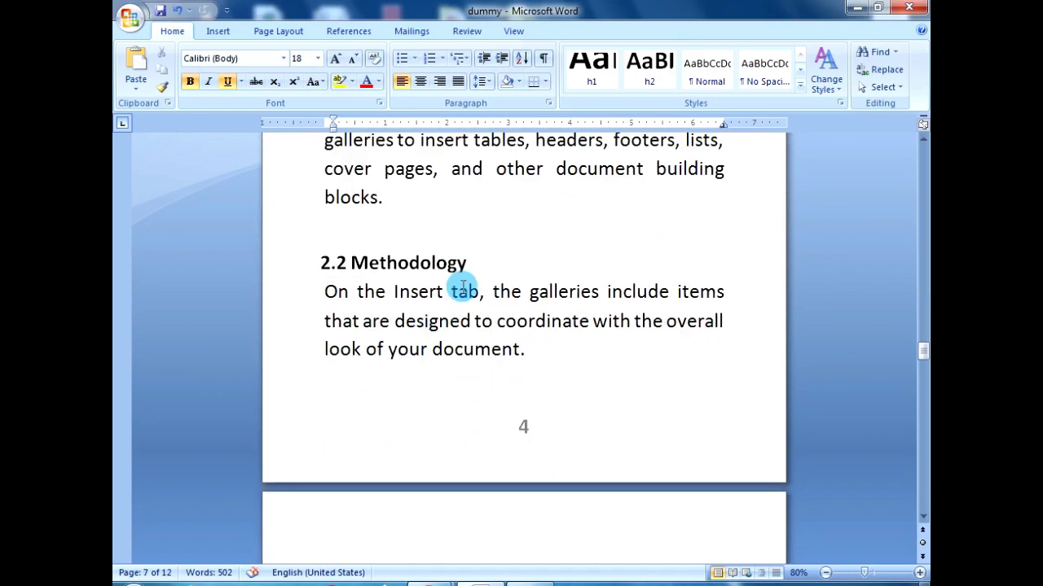
scroll(463, 290, "up", 8)
scroll(463, 297, "up", 5)
scroll(463, 299, "up", 5)
scroll(461, 299, "up", 5)
scroll(463, 299, "up", 5)
scroll(463, 299, "up", 5)
scroll(462, 299, "up", 5)
scroll(461, 298, "up", 5)
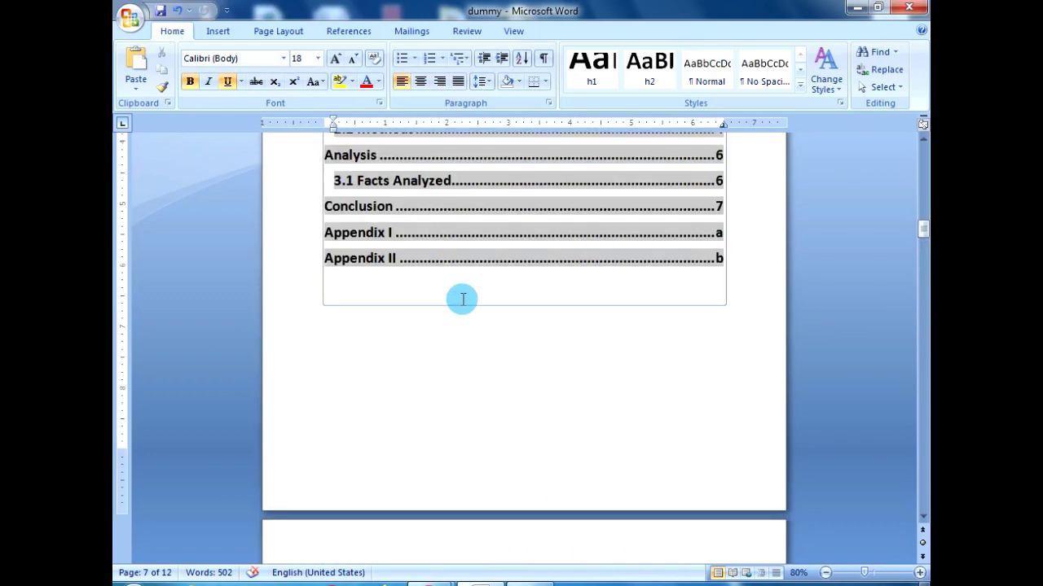
scroll(462, 299, "up", 4)
scroll(456, 314, "up", 2)
left_click(396, 391)
left_click(409, 361)
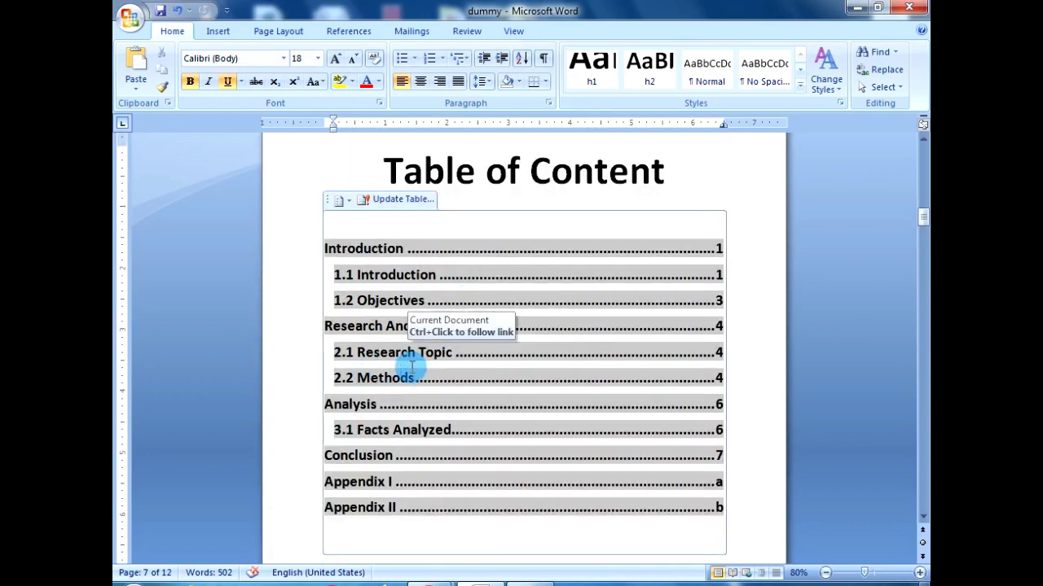
left_click(415, 201)
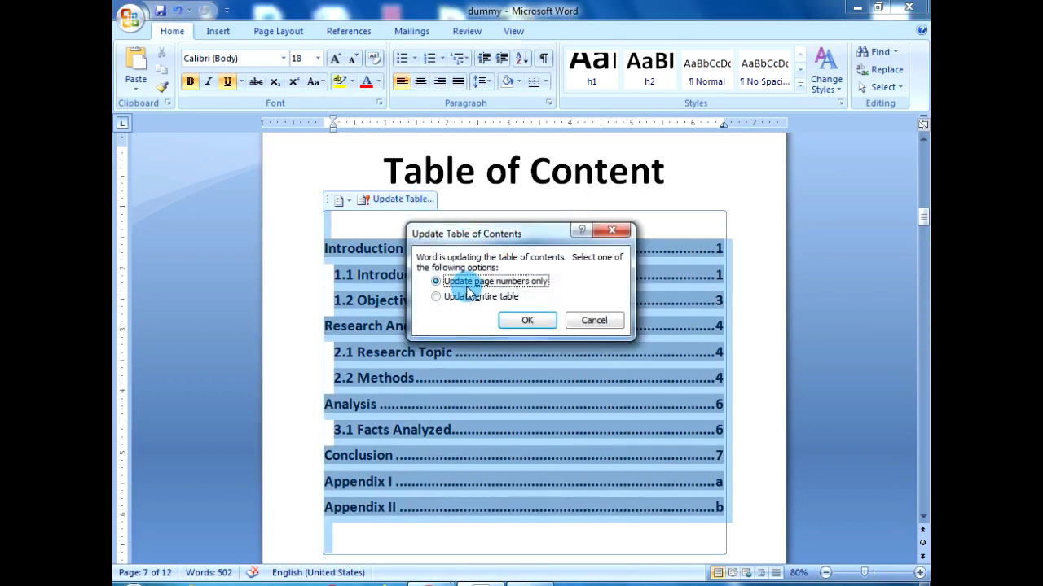
left_click(525, 320)
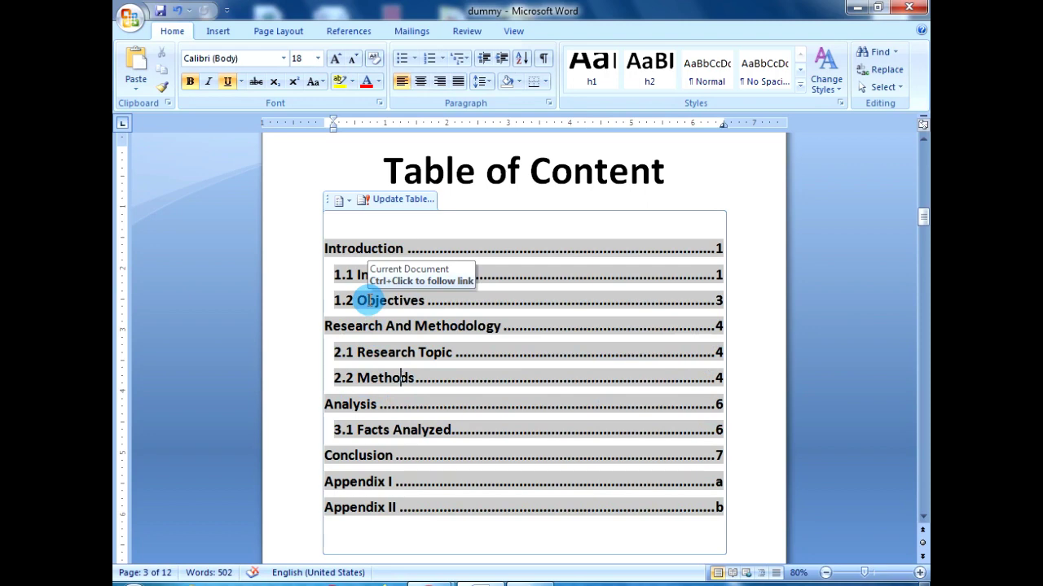
Rebuild the entire Table of Content so it lists 2.1 Research and 2.2 Methodology
left_click(398, 199)
left_click(437, 296)
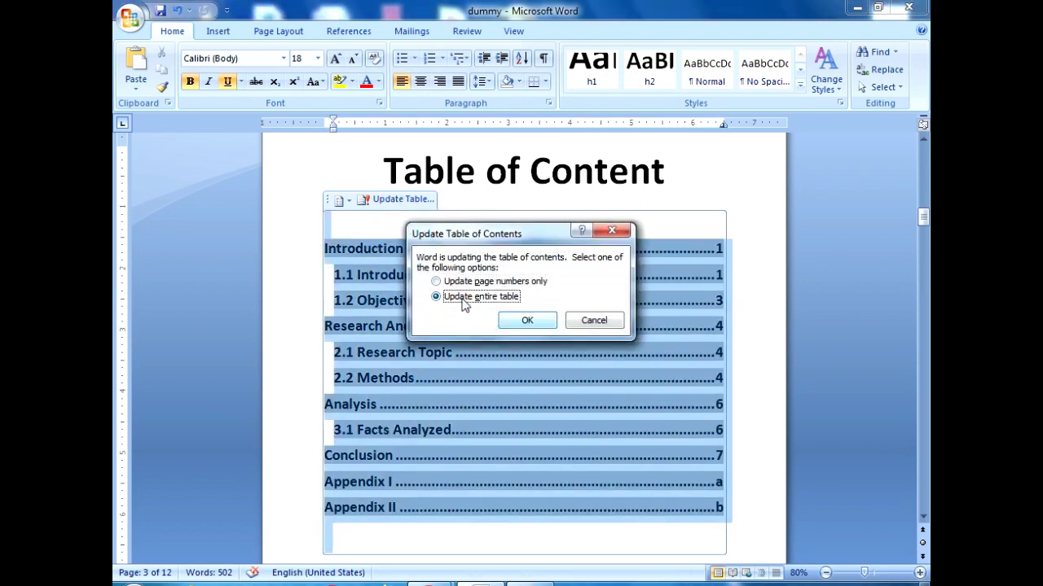
left_click(527, 321)
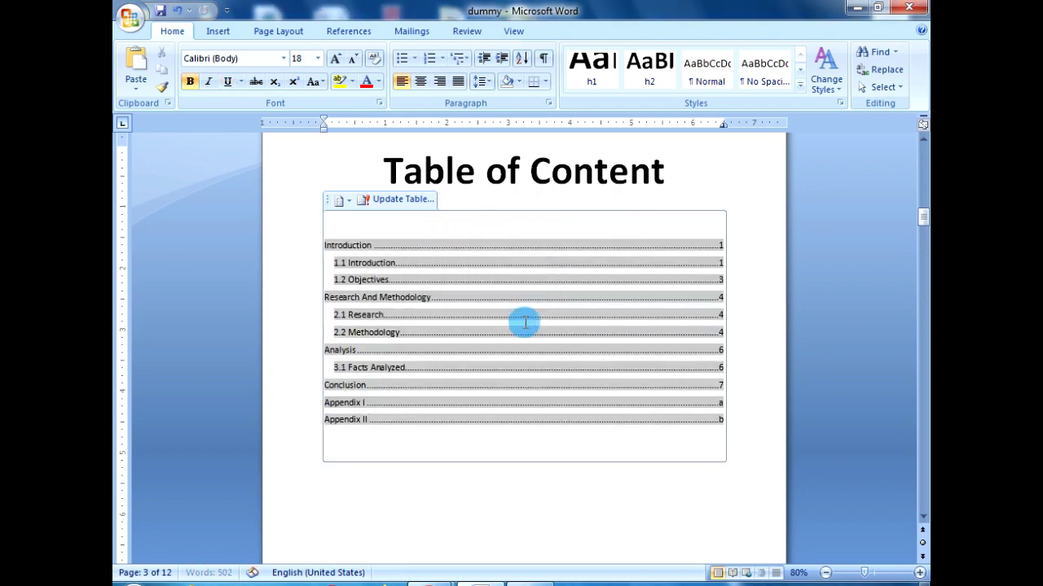
left_click(383, 334)
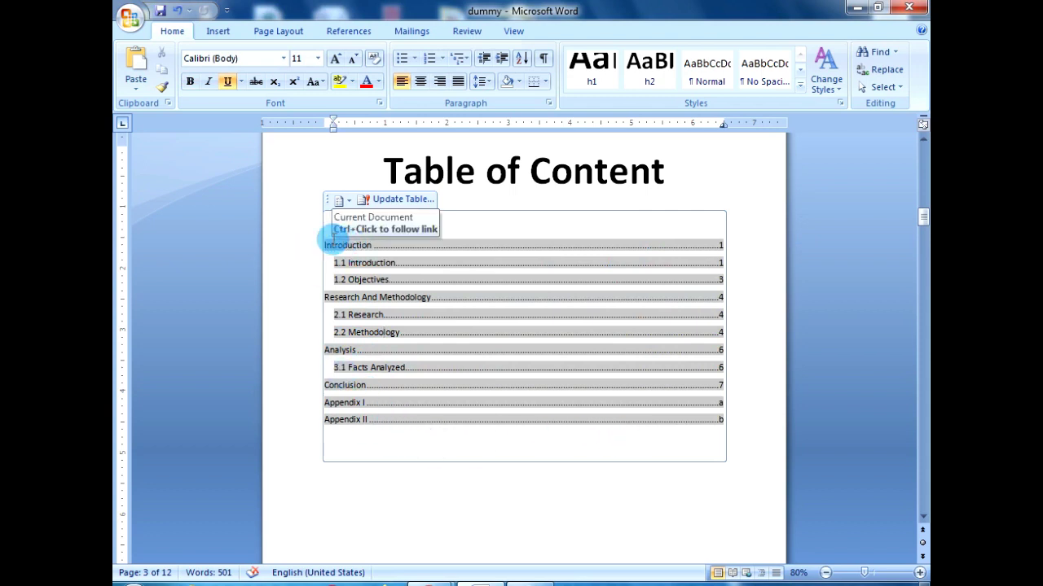
Set all Table of Content entries, Introduction through Appendix II, to bold 18 pt
left_click_drag(325, 247, 553, 406)
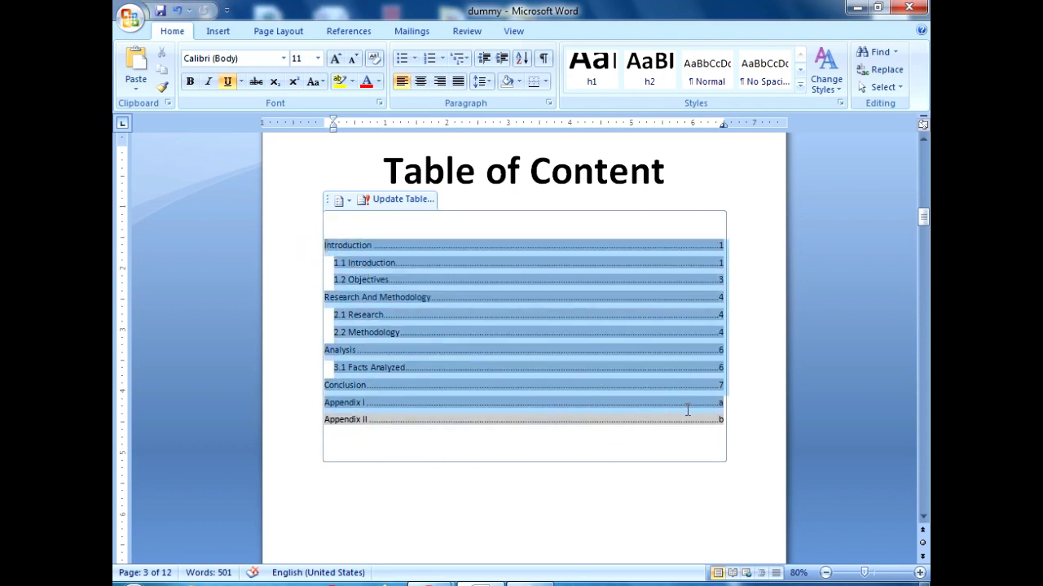
left_click_drag(687, 409, 714, 412)
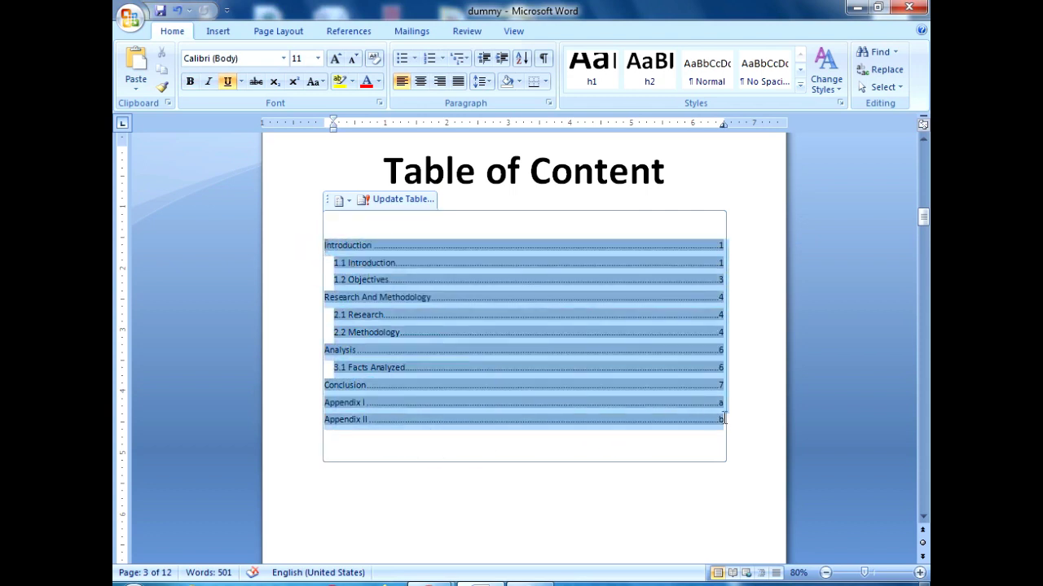
left_click(317, 60)
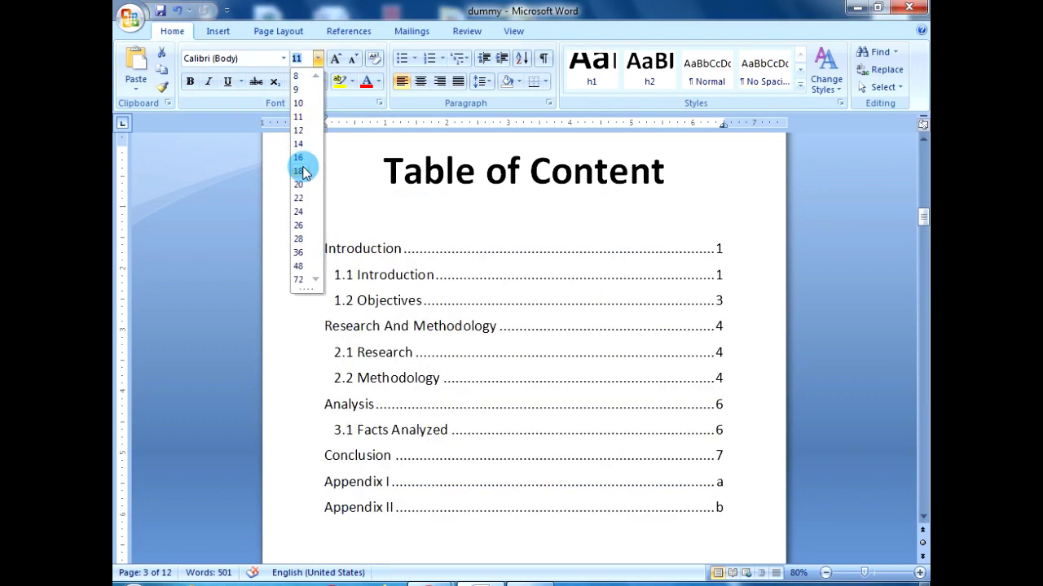
left_click(302, 172)
left_click(190, 81)
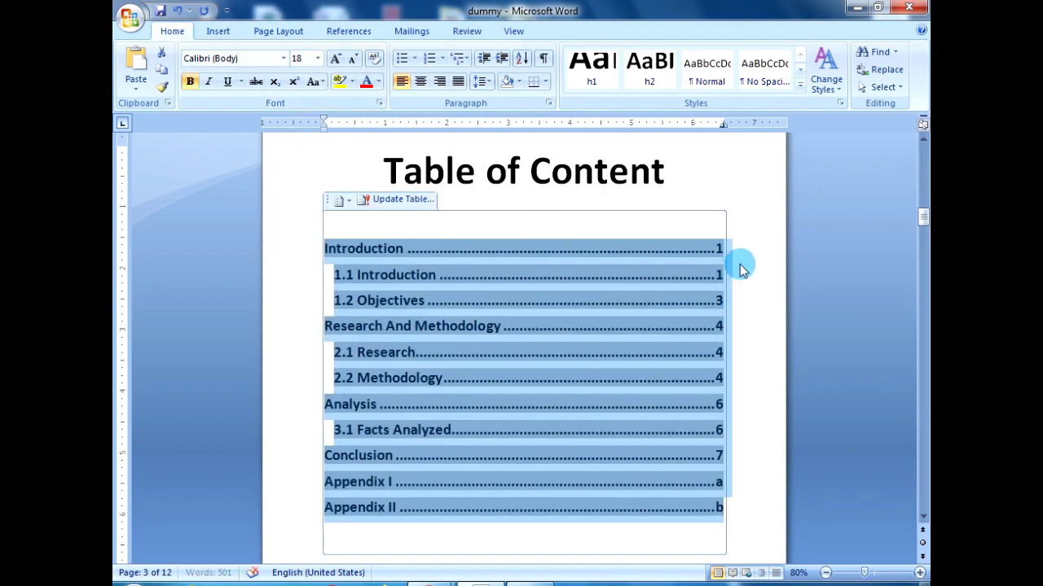
left_click(741, 269)
left_click(686, 291)
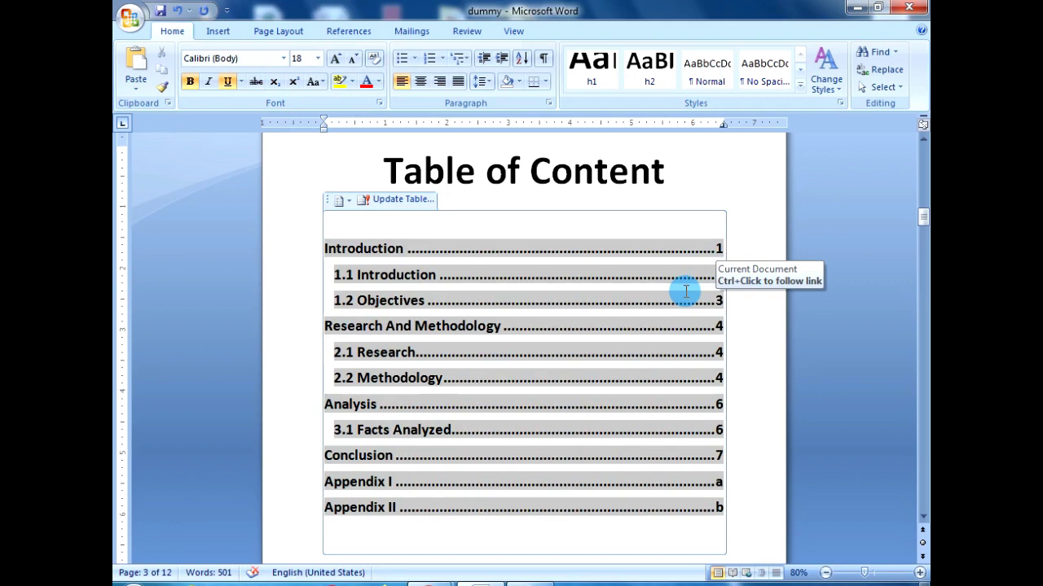